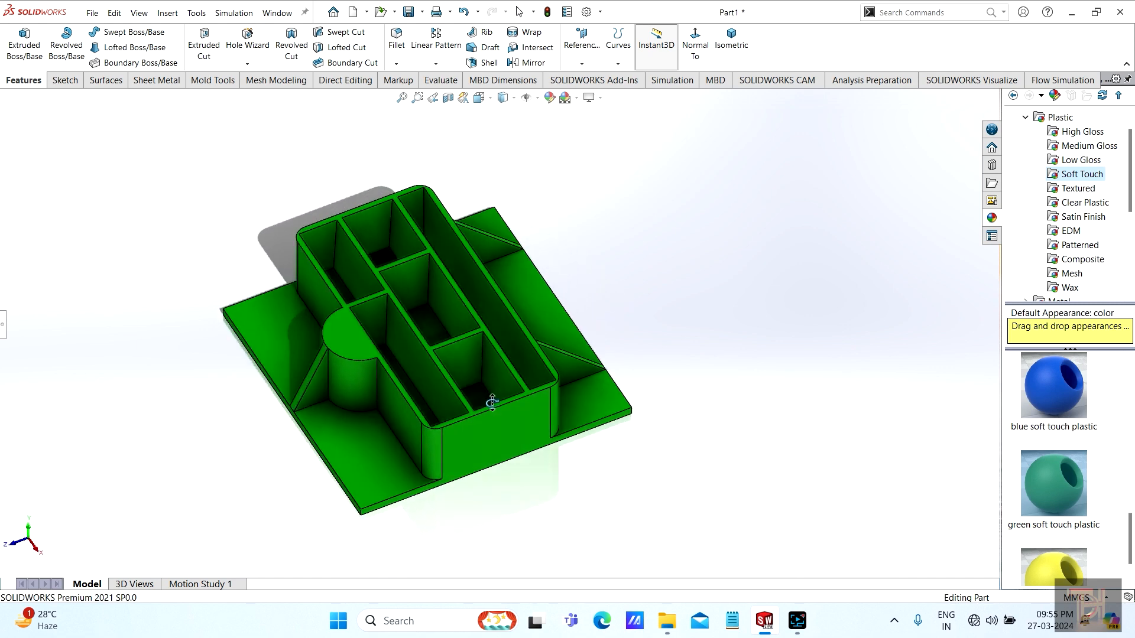
left_click(485, 34)
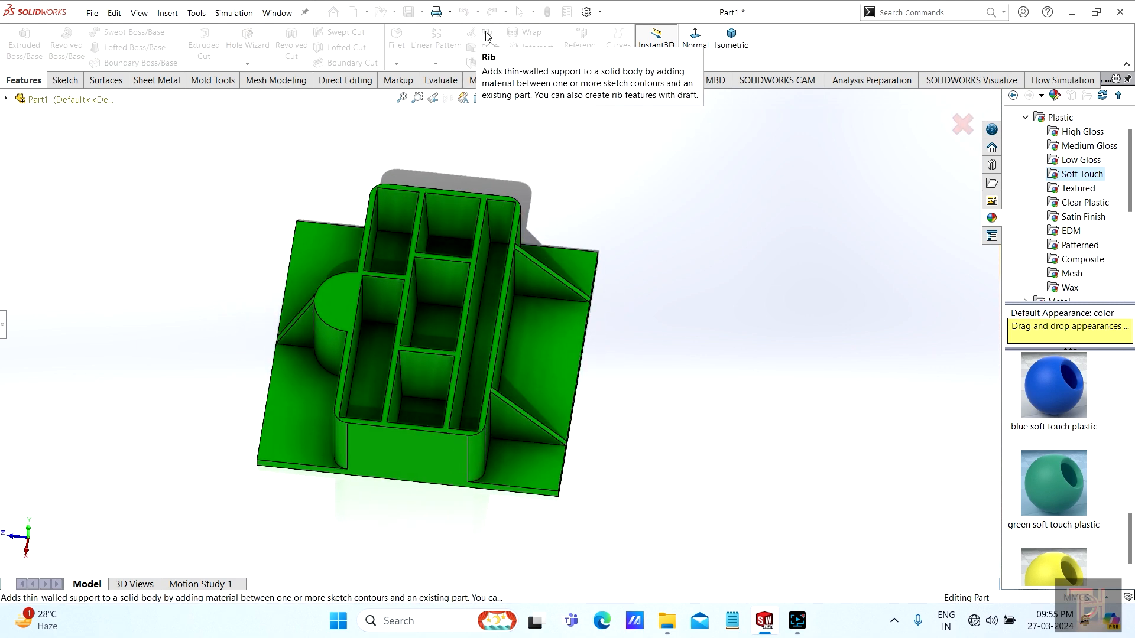
scroll(439, 341, "down", 3)
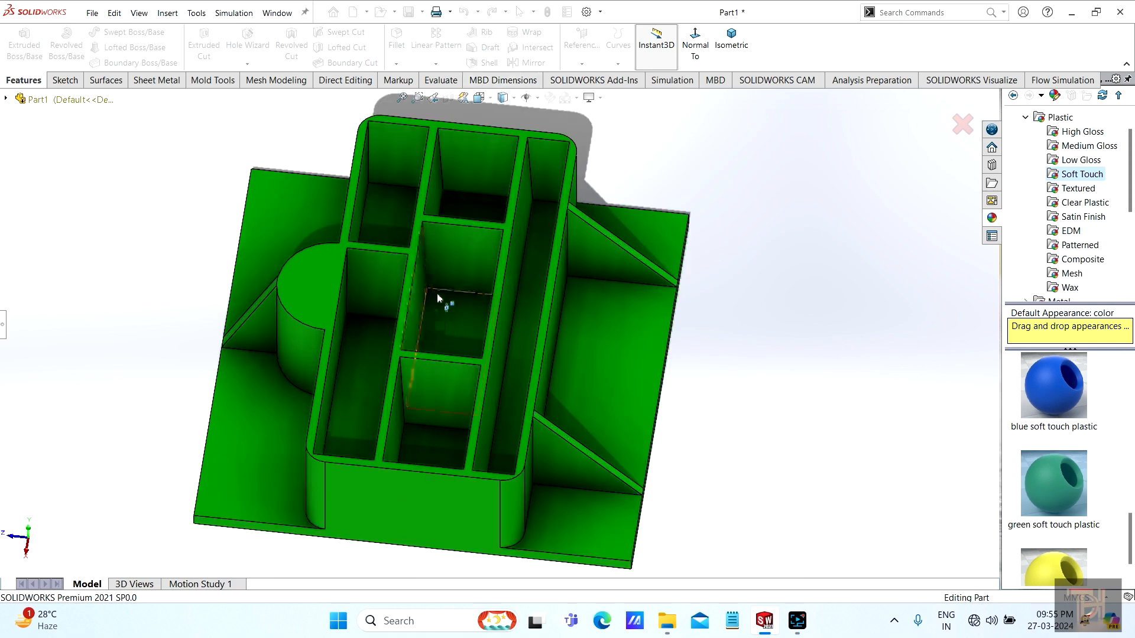
middle_click_drag(415, 392, 422, 251)
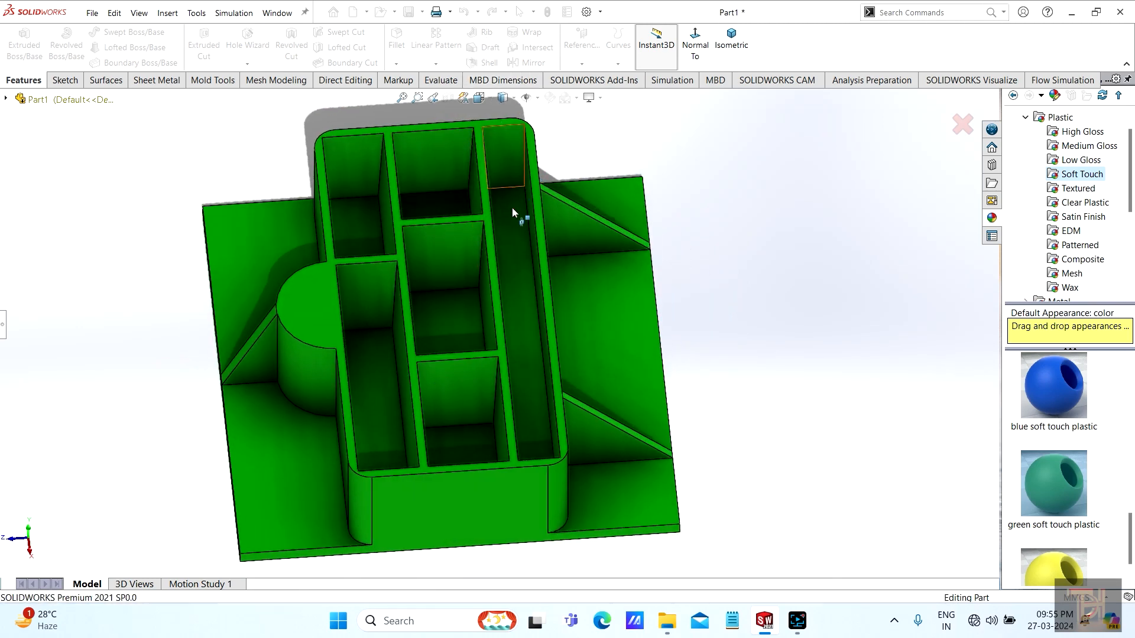
middle_click_drag(519, 323, 520, 261)
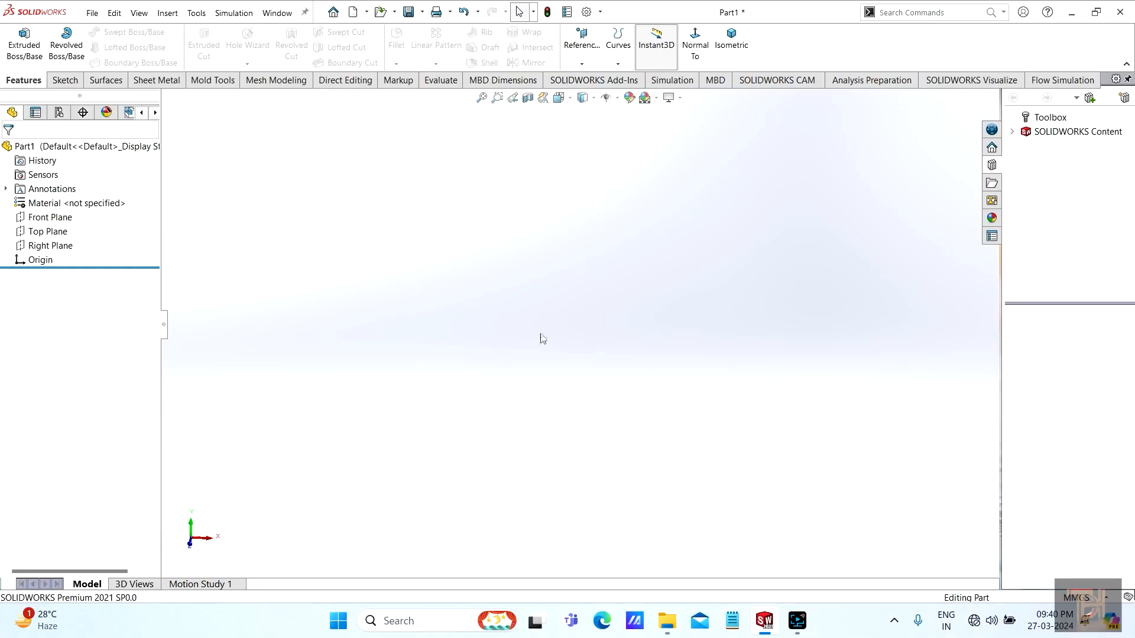
Start a new sketch on the Top Plane.
left_click(37, 231)
left_click(47, 212)
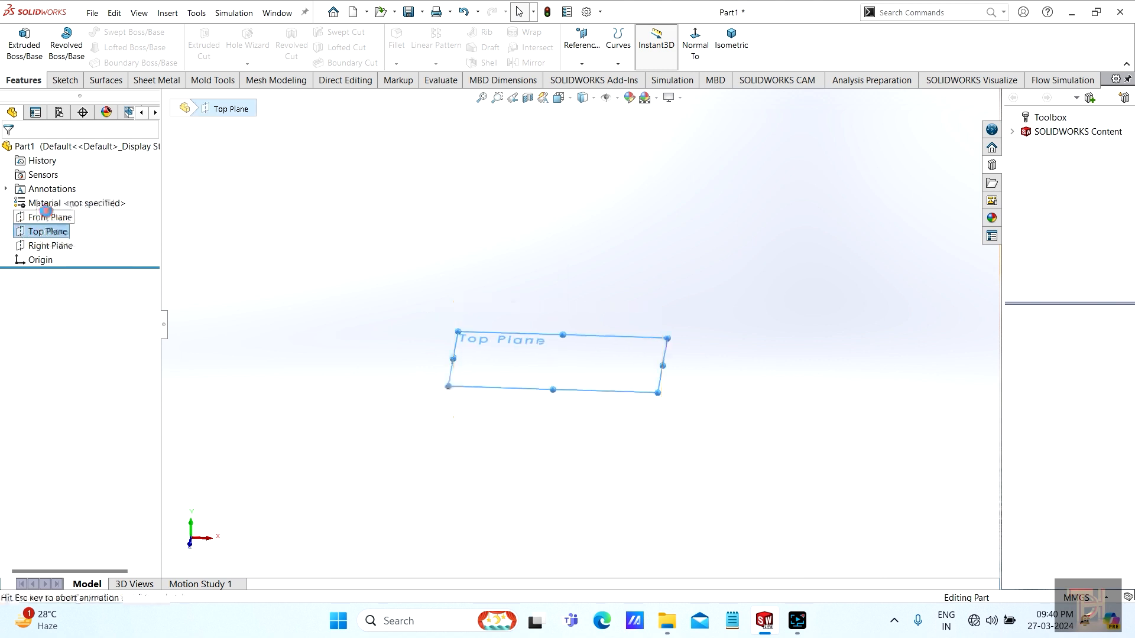
scroll(821, 314, "down", 1)
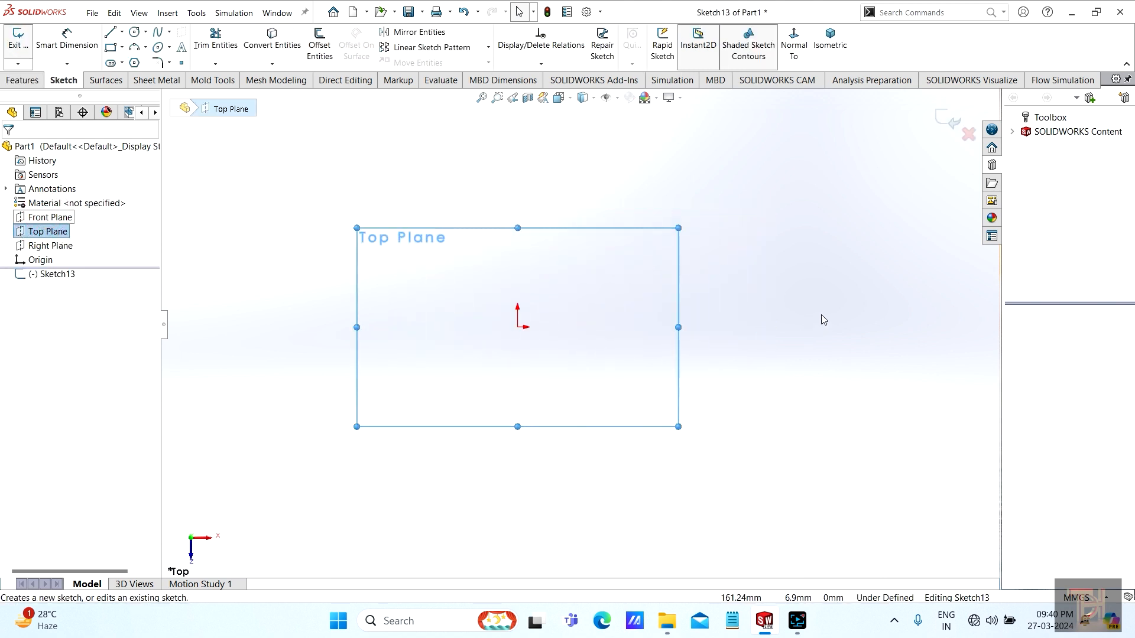
scroll(821, 314, "up", 1)
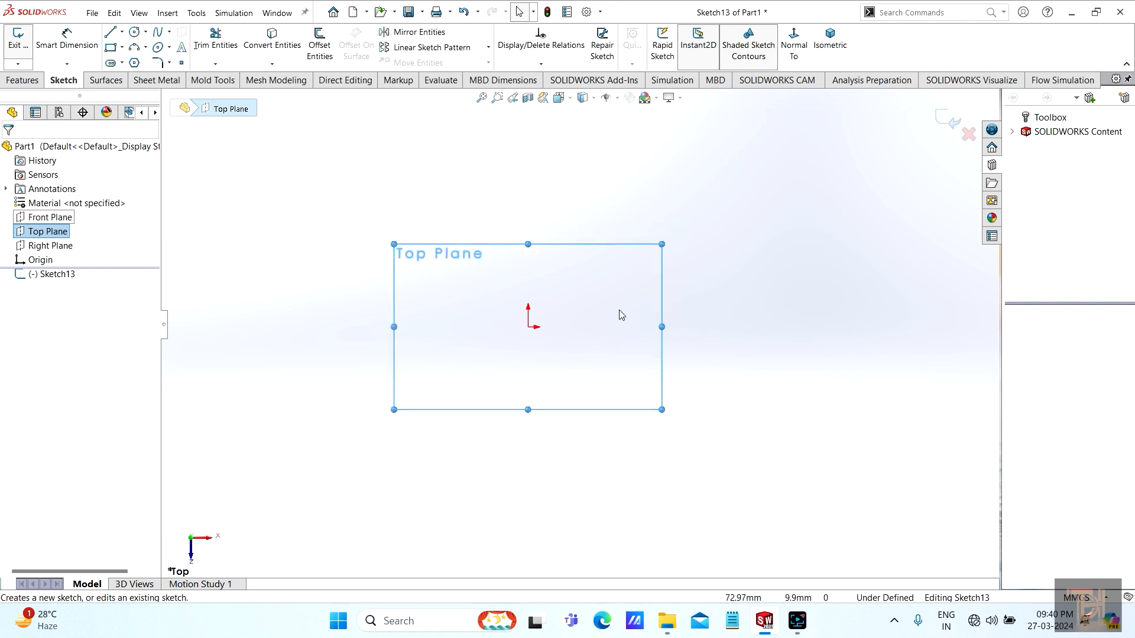
Sketch a center rectangle about 354 mm wide and 146 mm high, centered on the origin.
left_click(110, 47)
left_click(122, 47)
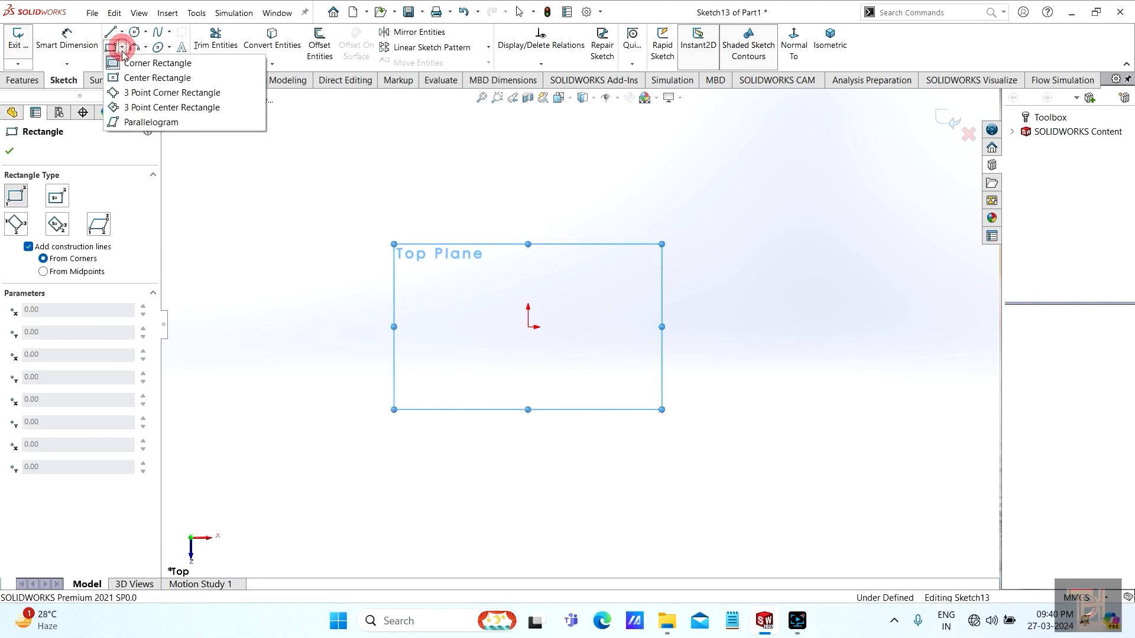
left_click(114, 80)
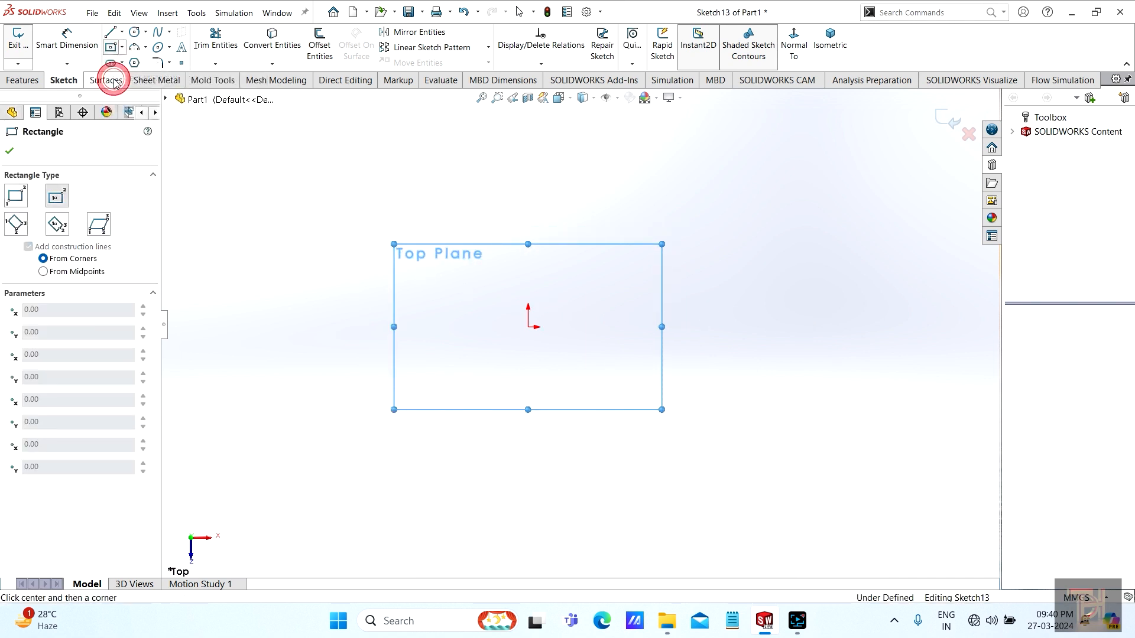
left_click(527, 327)
left_click(794, 217)
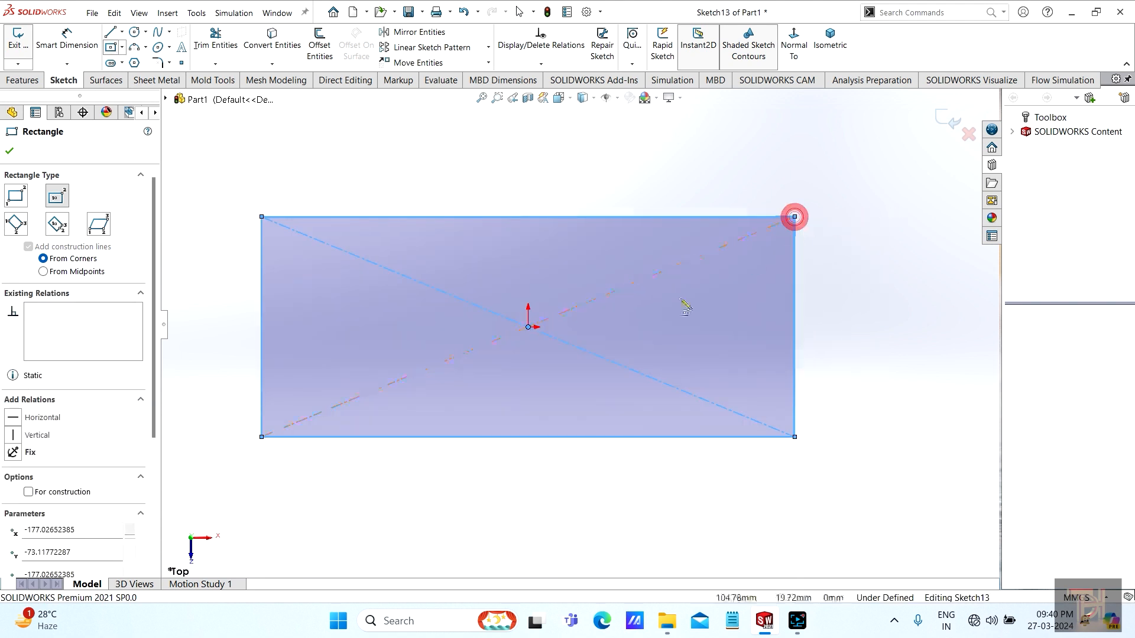
left_click(9, 150)
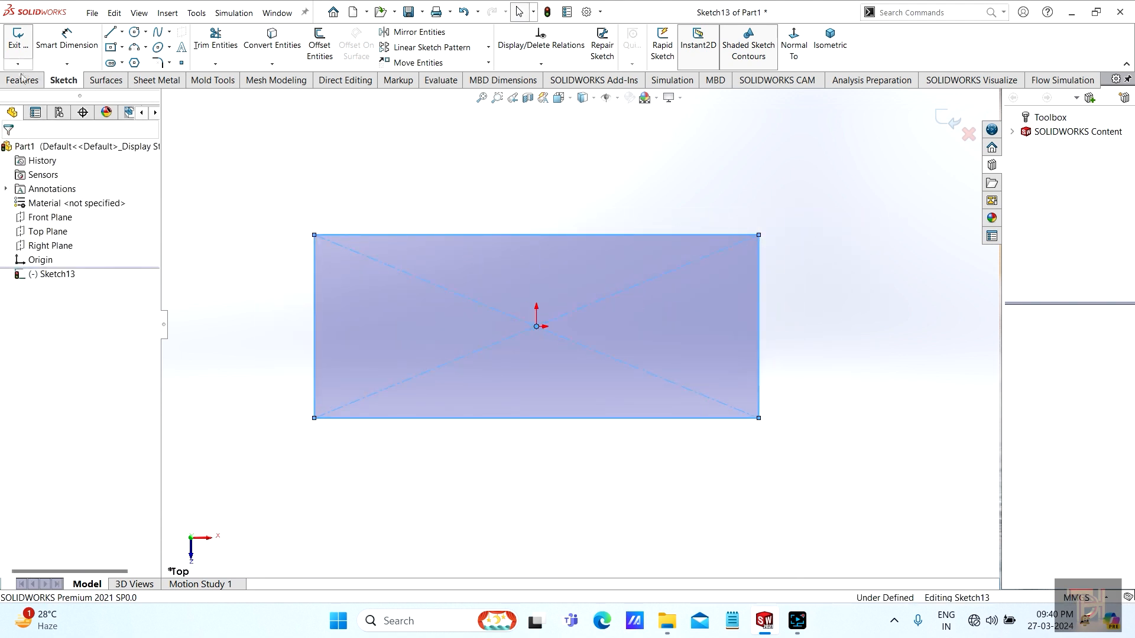
Dimension the rectangle's horizontal side to 100 mm and its vertical side to 50 mm.
left_click(66, 39)
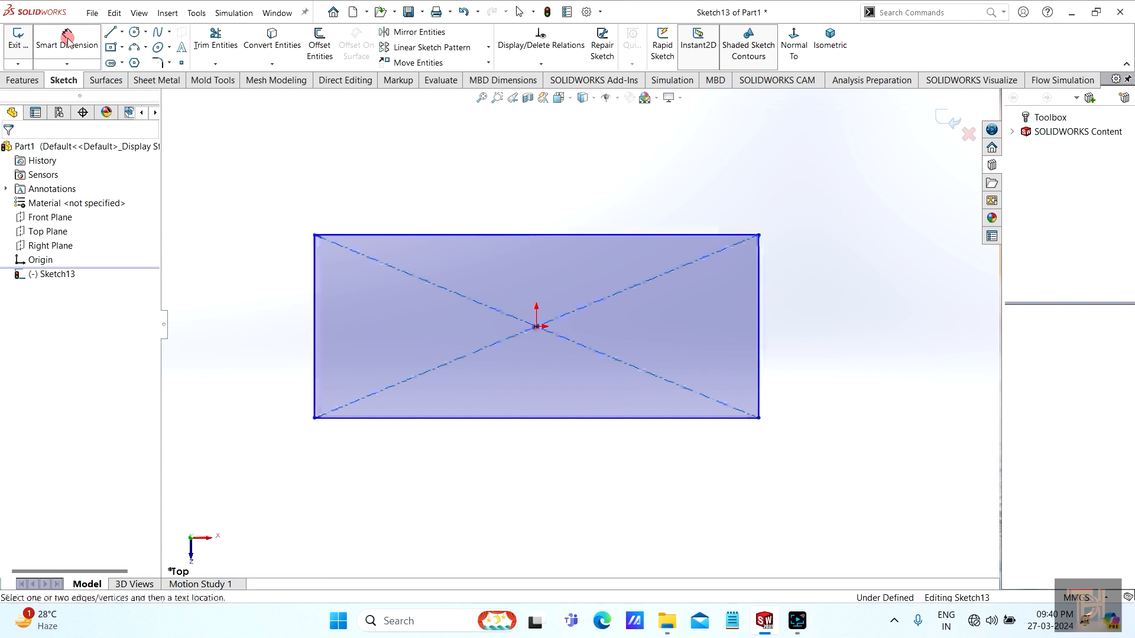
left_click(558, 236)
left_click(520, 171)
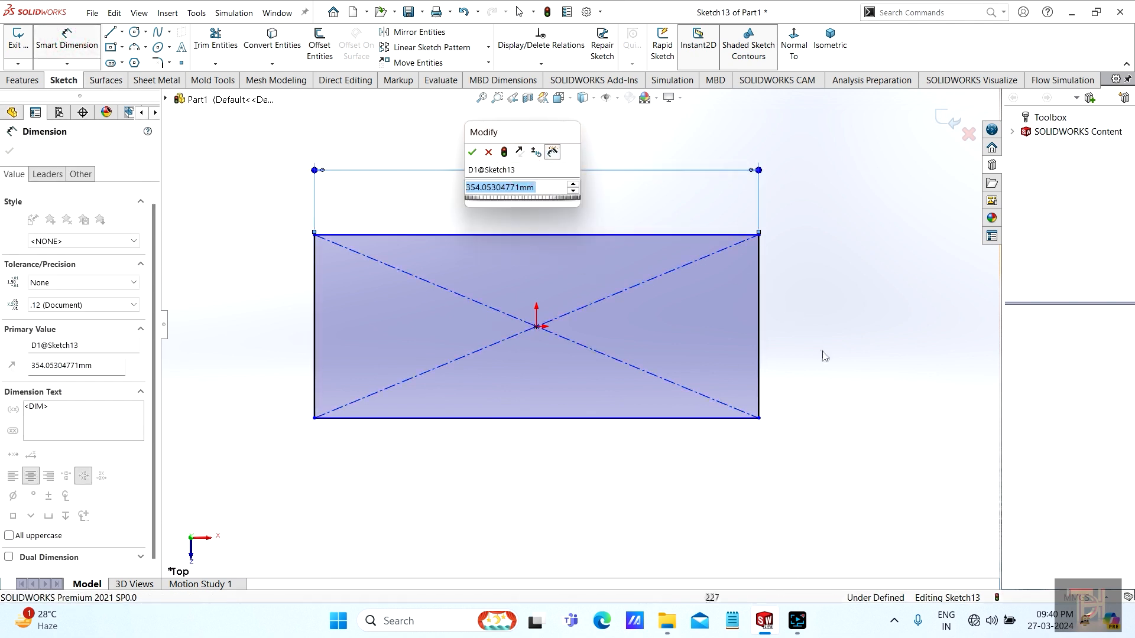
type("100")
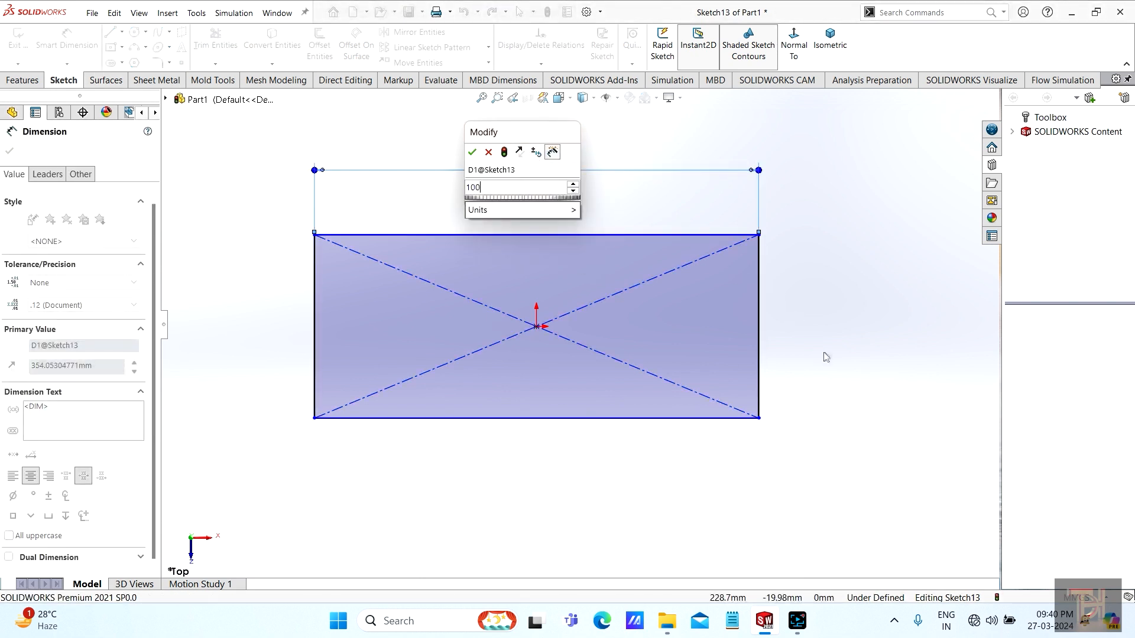
key("Return")
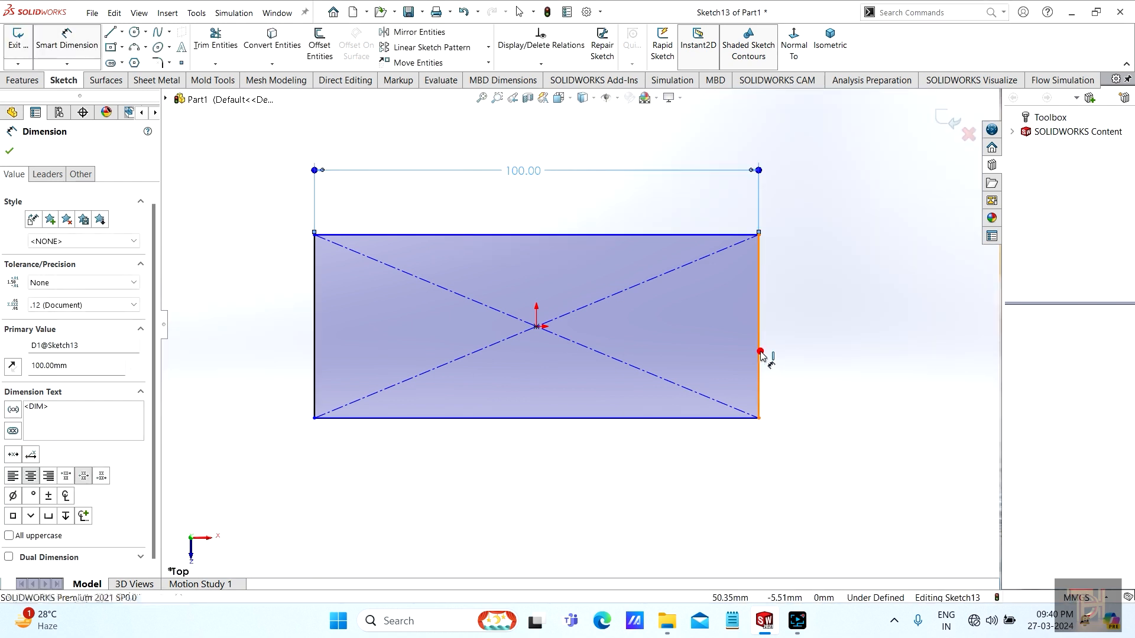
left_click(760, 355)
left_click(879, 402)
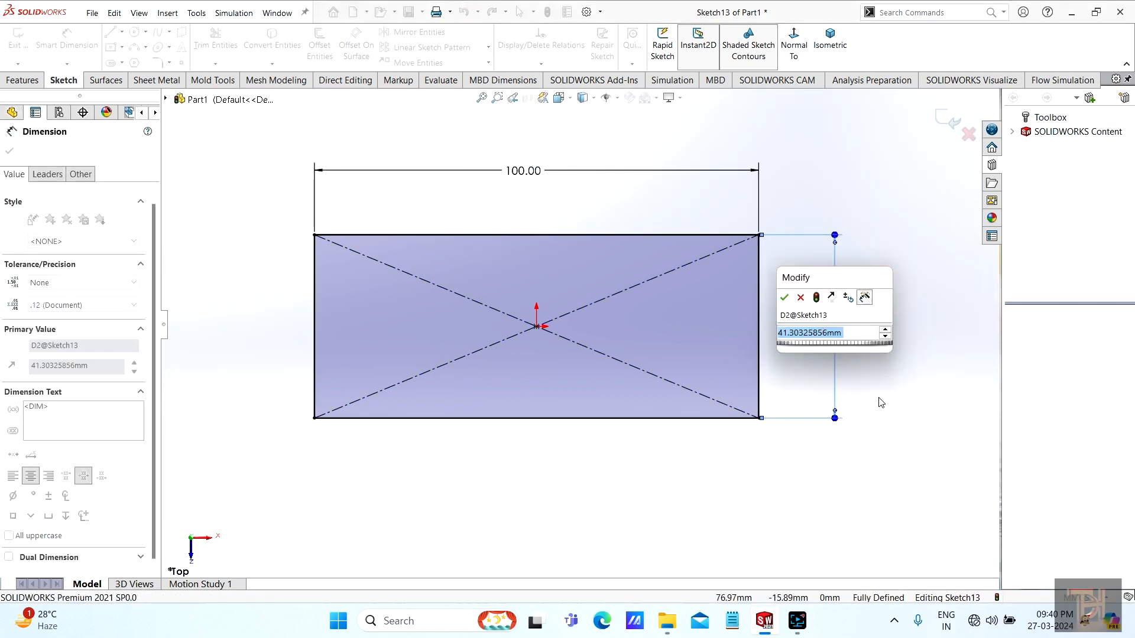
type("50")
key("Return")
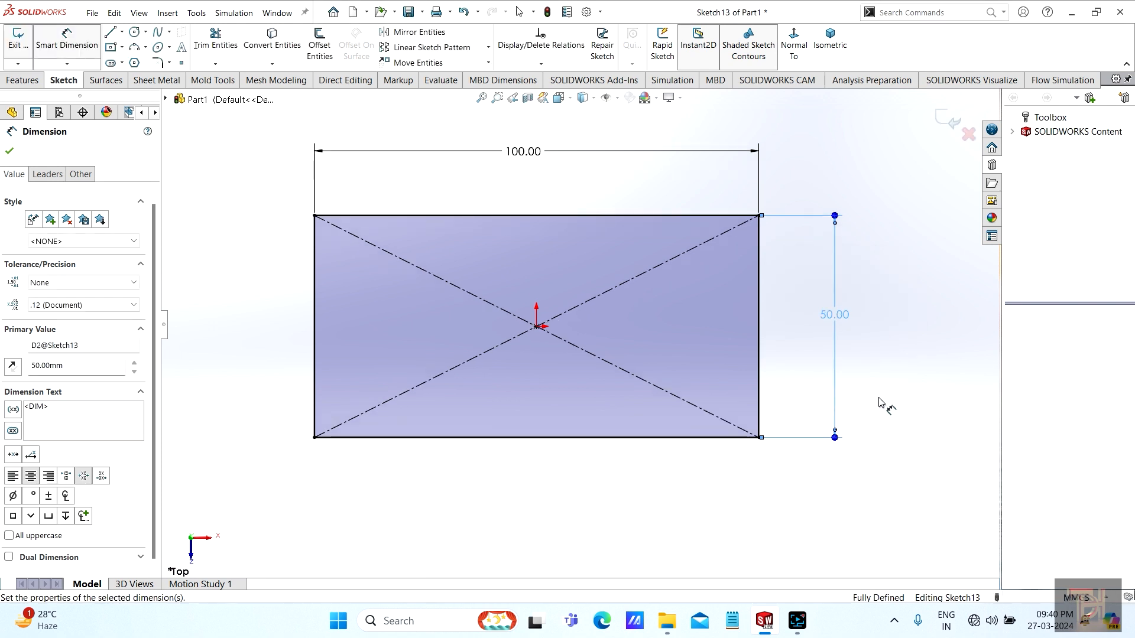
key("f")
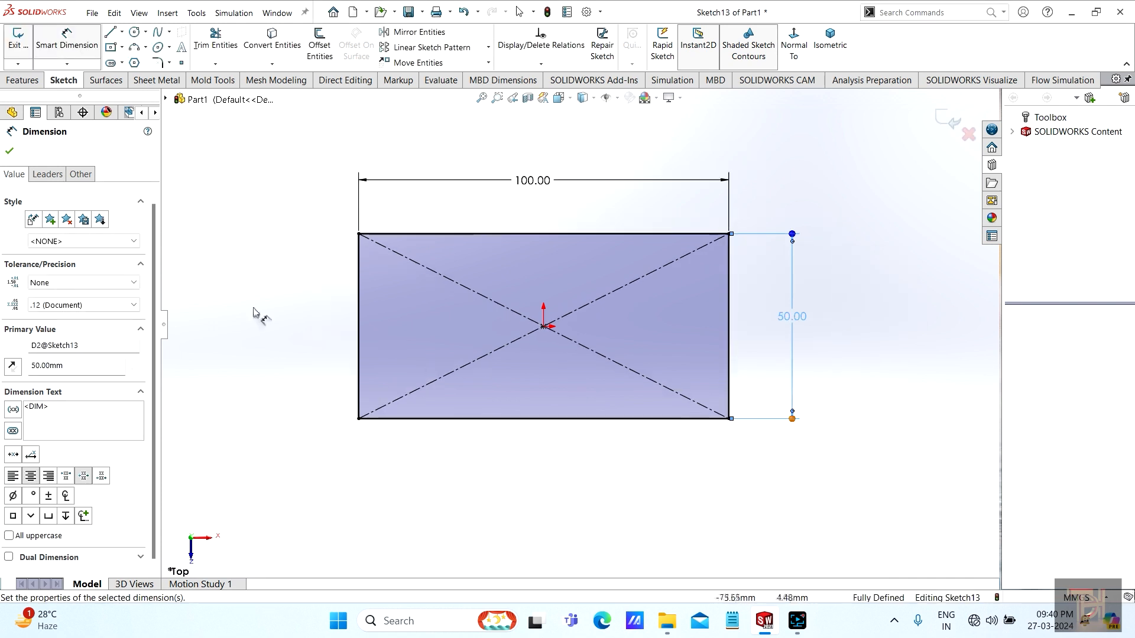
left_click(10, 151)
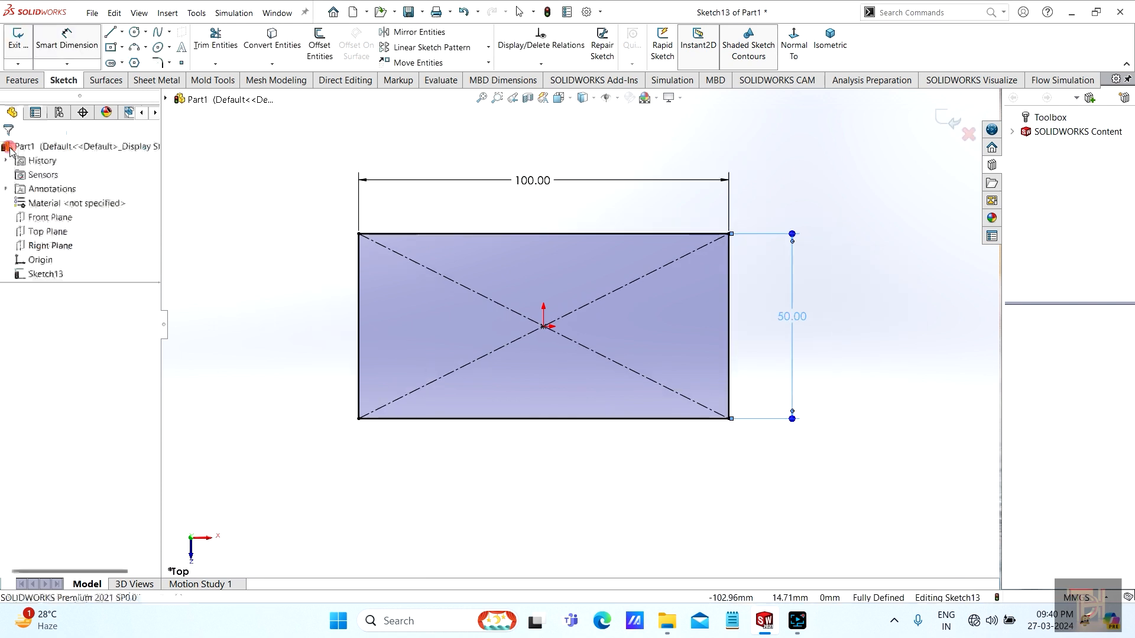
Extrude the rectangle sketch upward as a blind boss with a depth of 25 mm.
left_click(22, 79)
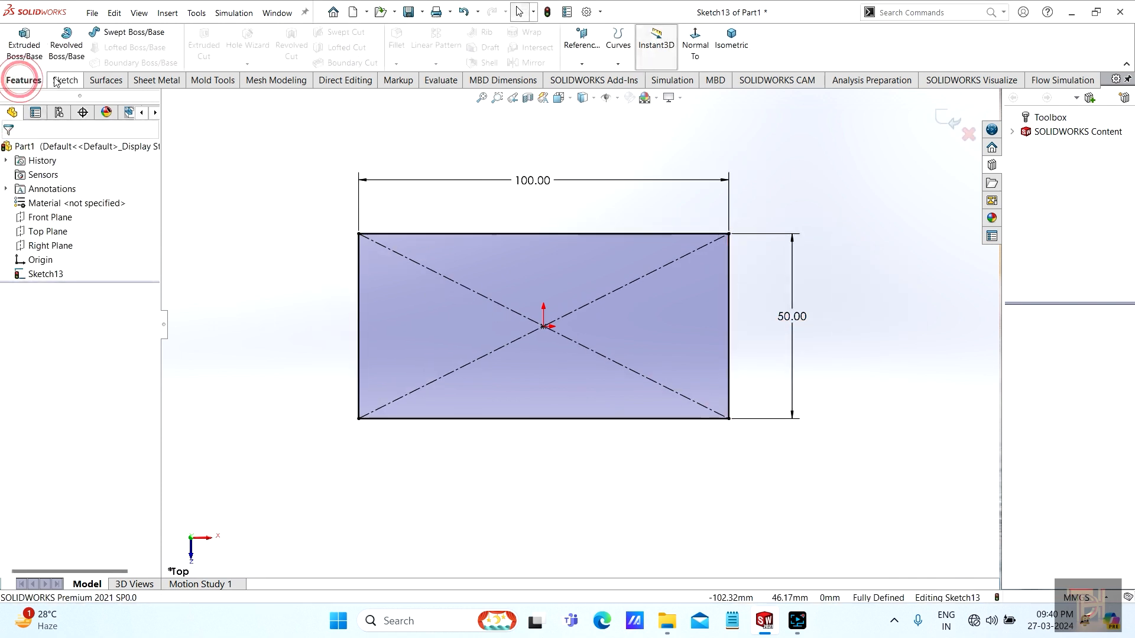
left_click(25, 48)
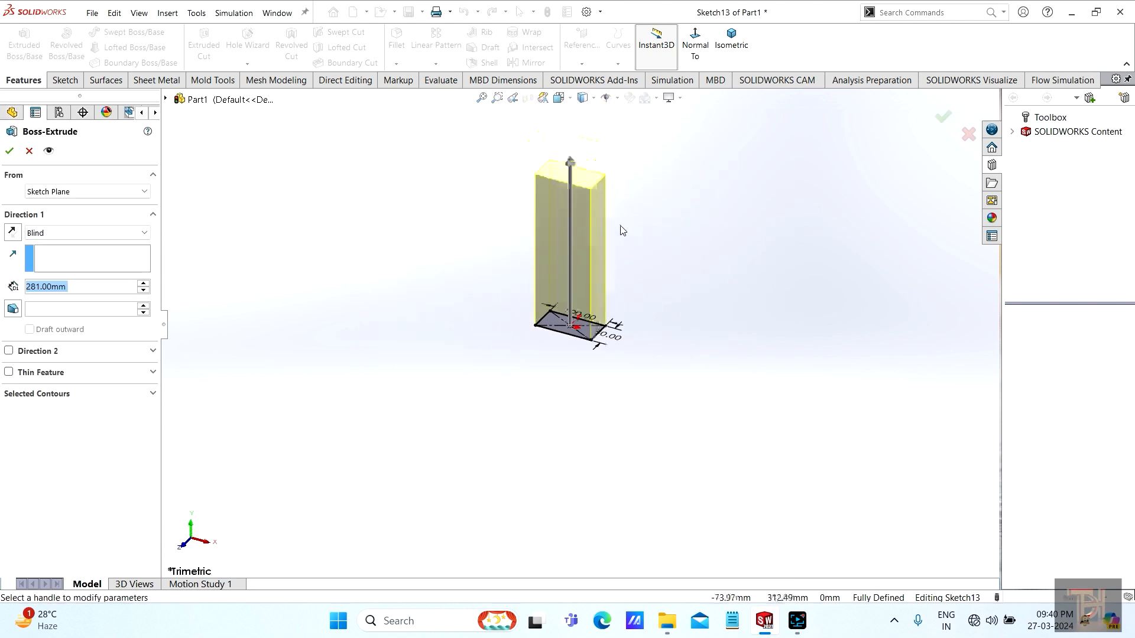
scroll(614, 224, "down", 3)
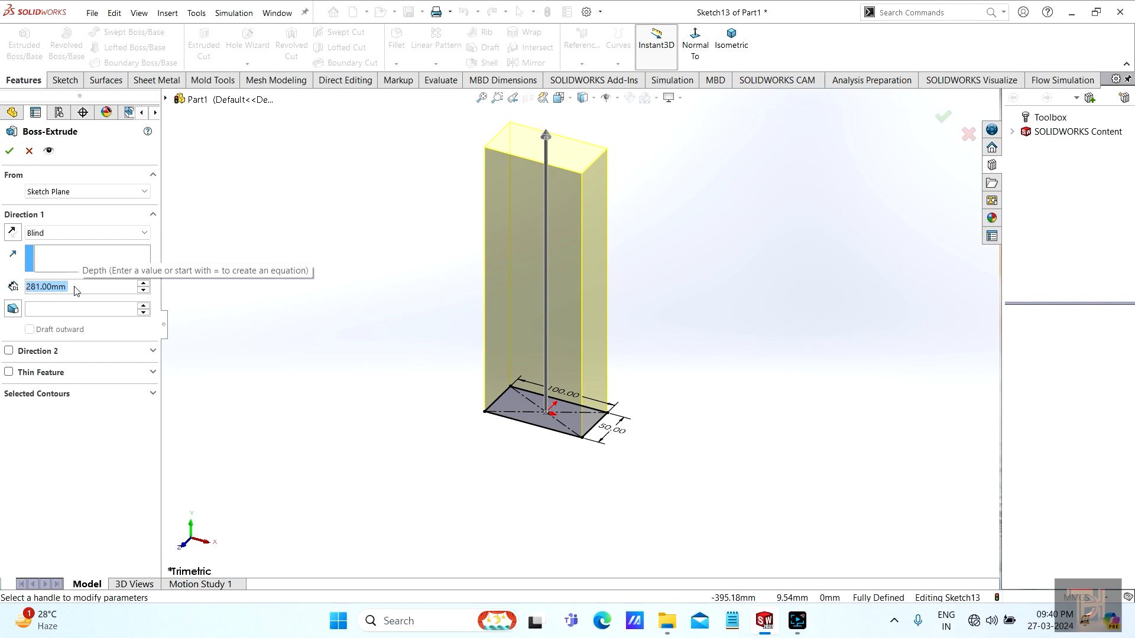
type("50")
key("Return")
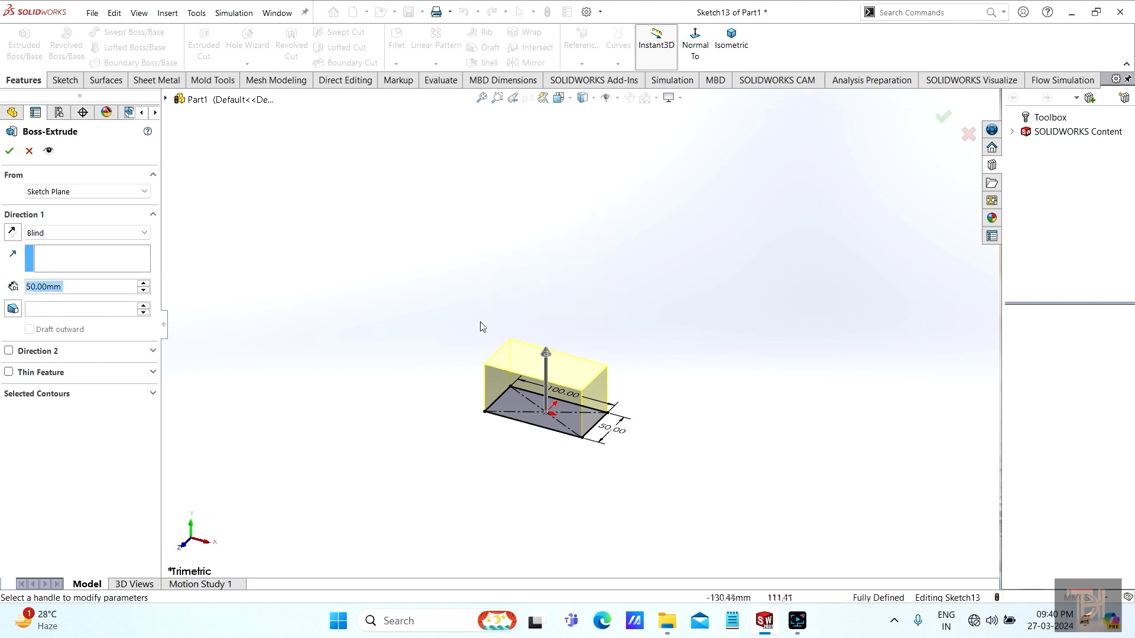
scroll(520, 355, "down", 3)
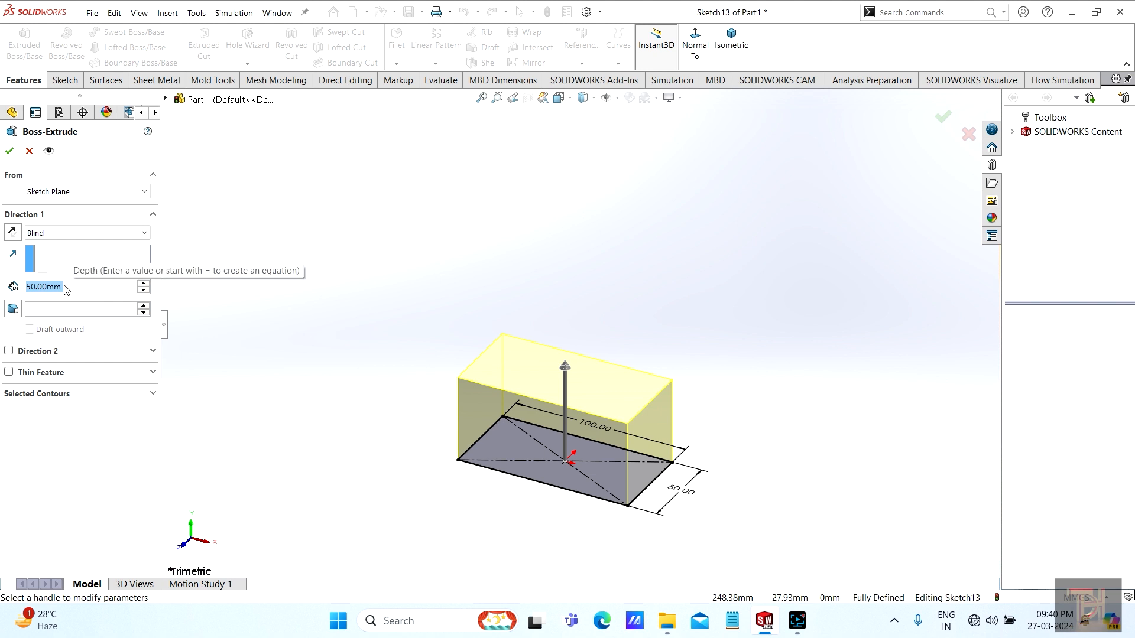
type("25")
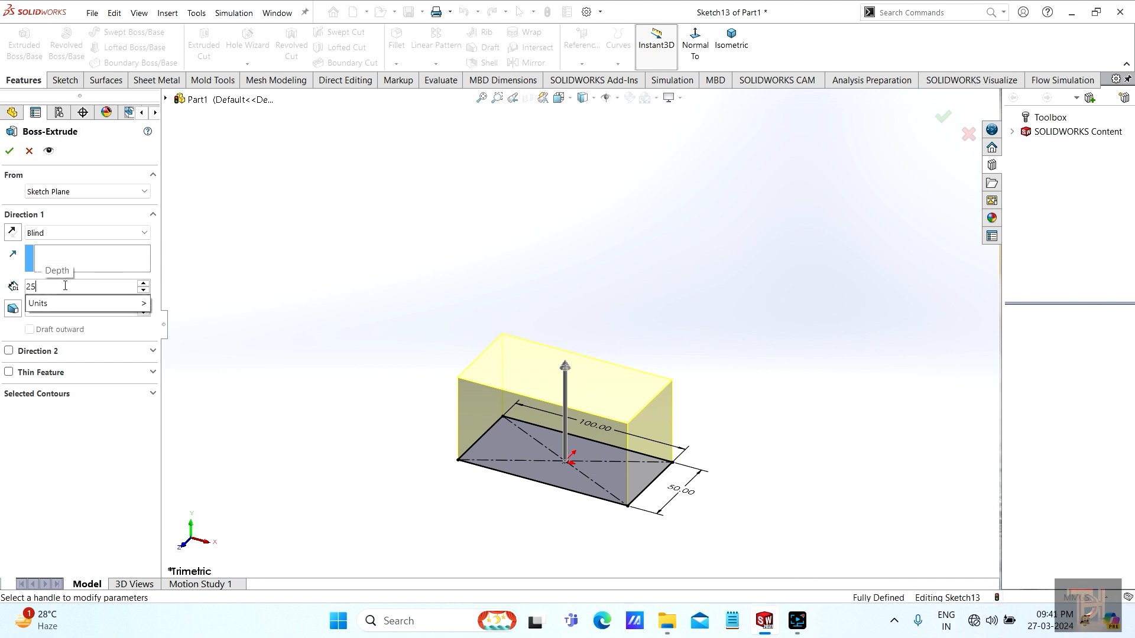
key("Return")
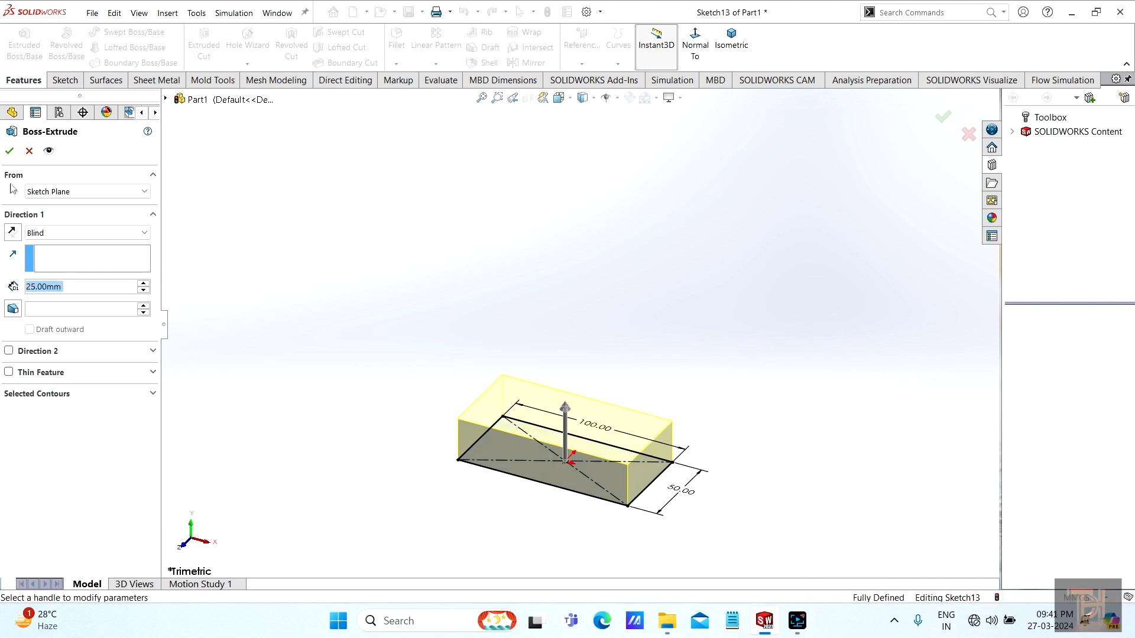
left_click(8, 151)
Shell the block to a 2 mm wall thickness with its top face removed, using the preview.
scroll(697, 452, "up", 2)
middle_click_drag(697, 453, 729, 436)
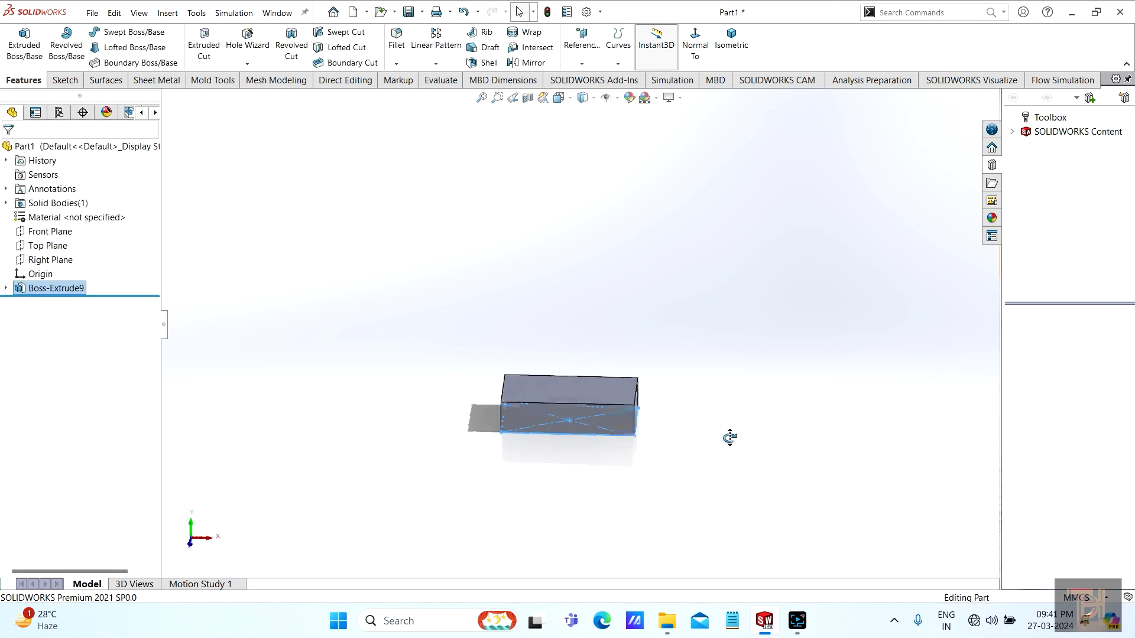
scroll(589, 410, "down", 2)
scroll(587, 406, "down", 2)
middle_click_drag(612, 471, 719, 495)
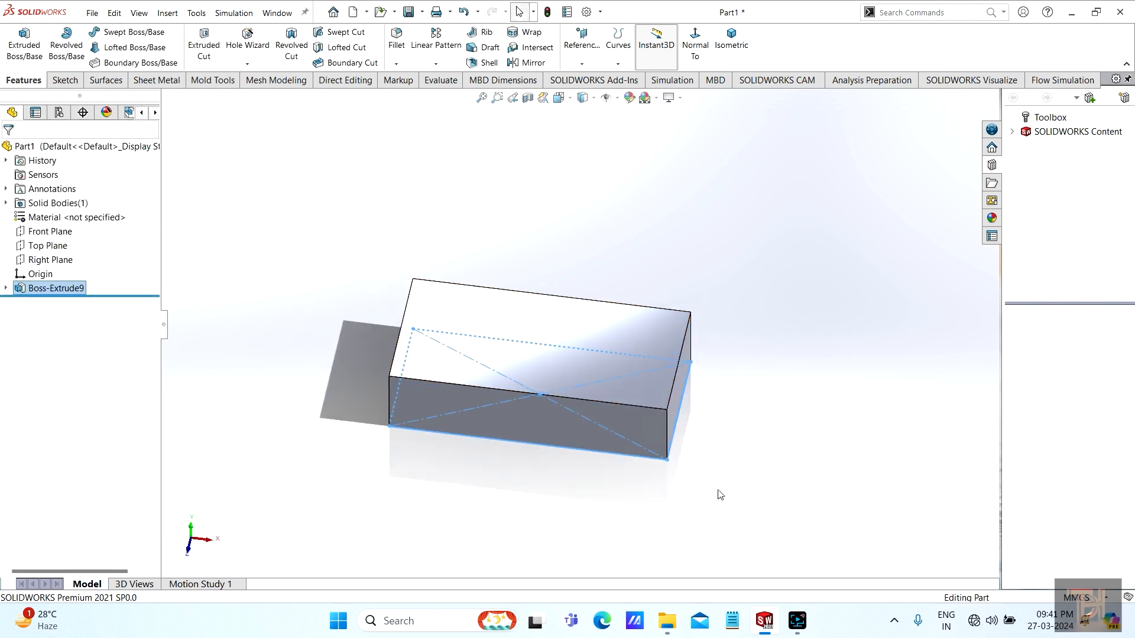
left_click(289, 269)
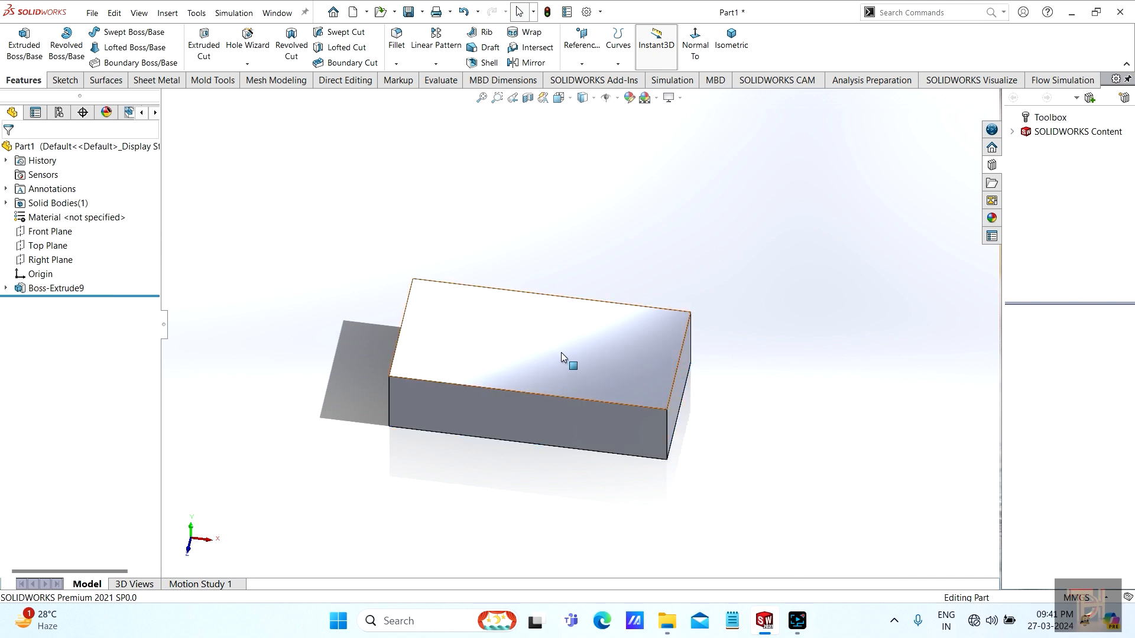
left_click(484, 63)
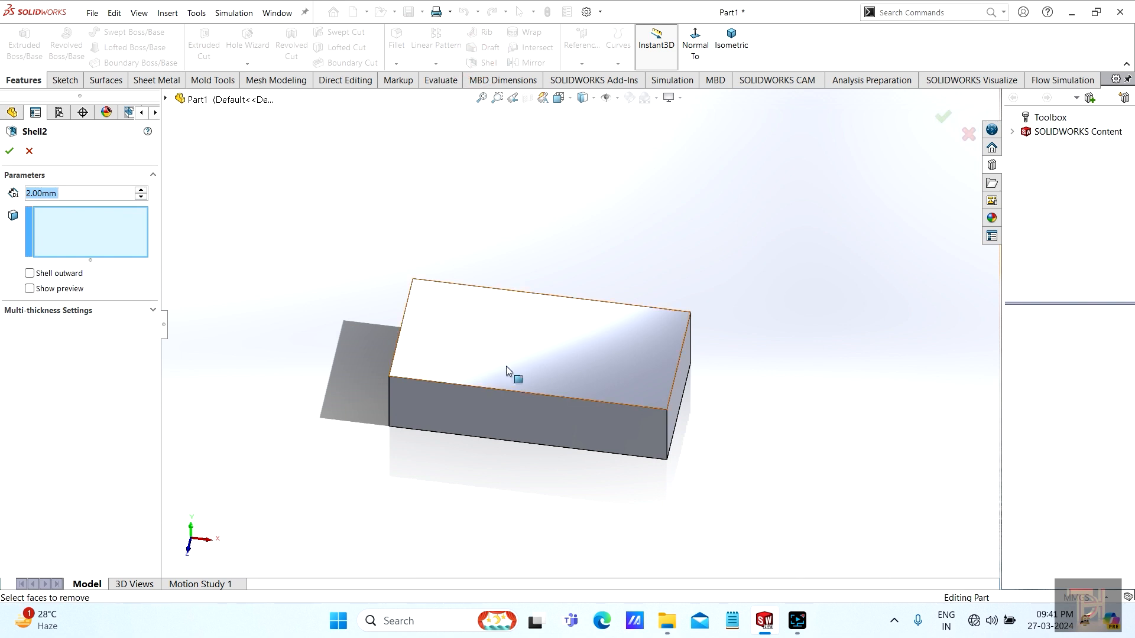
scroll(548, 383, "down", 2)
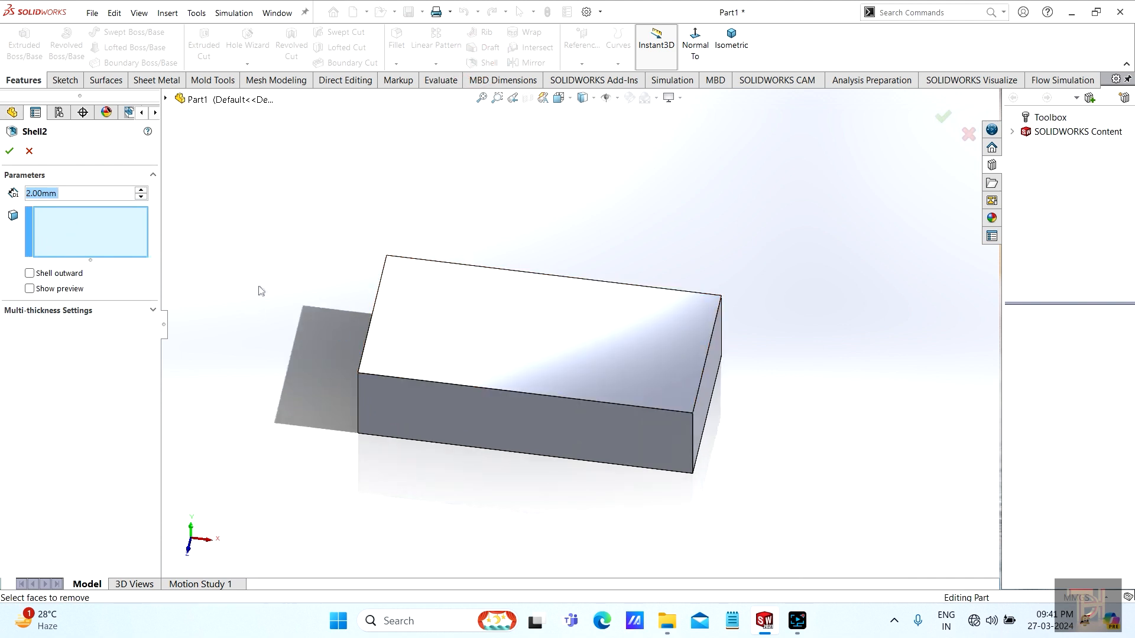
left_click(525, 358)
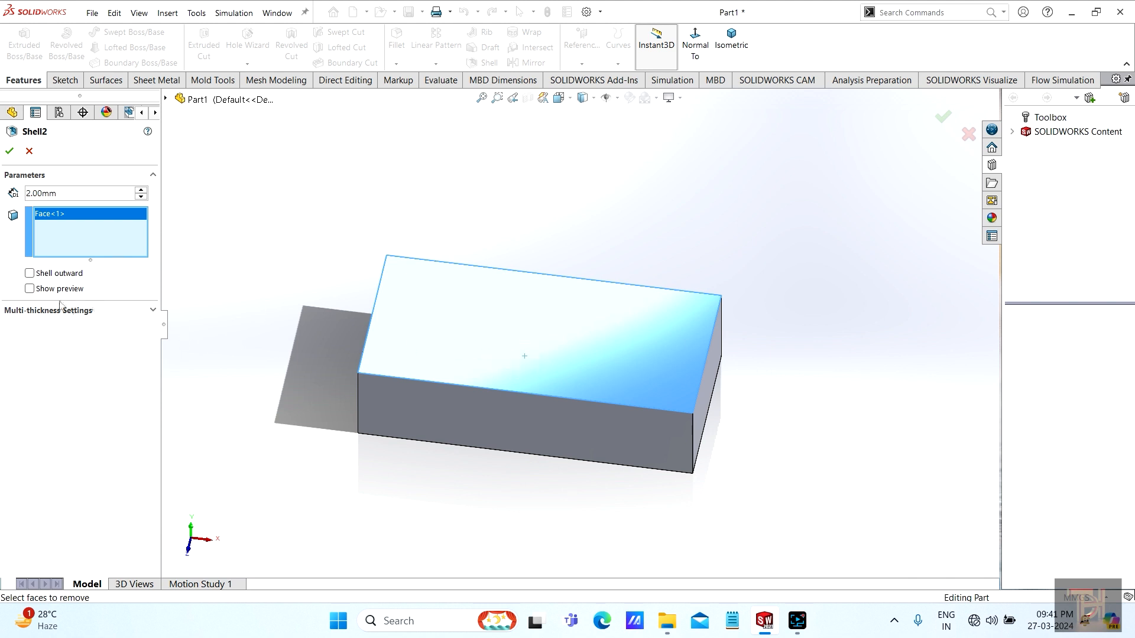
left_click(30, 289)
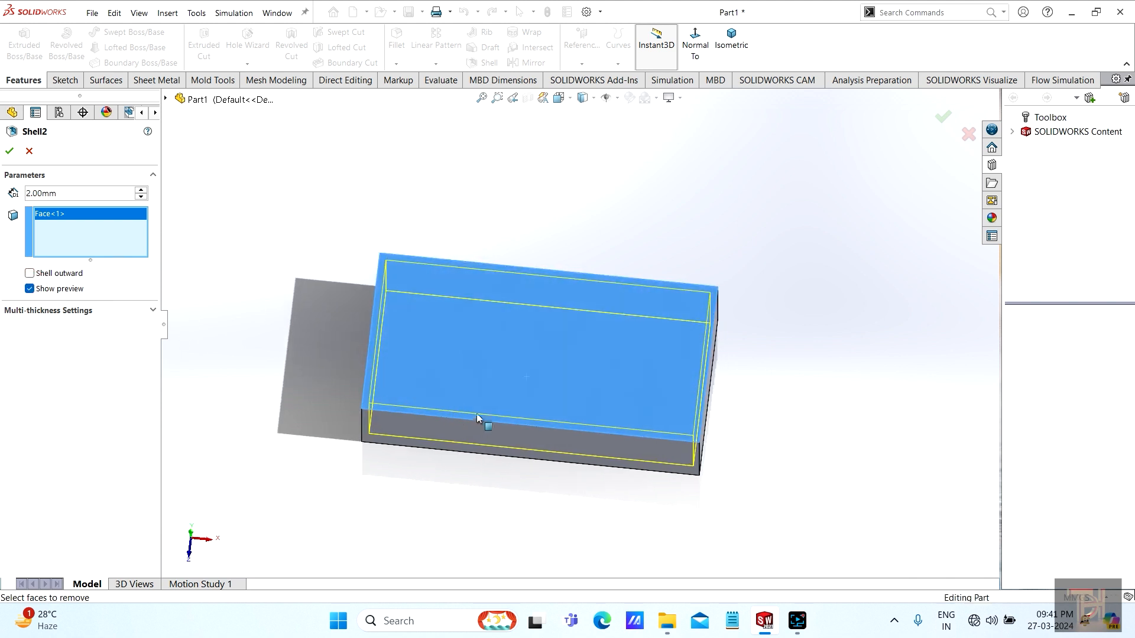
left_click(9, 152)
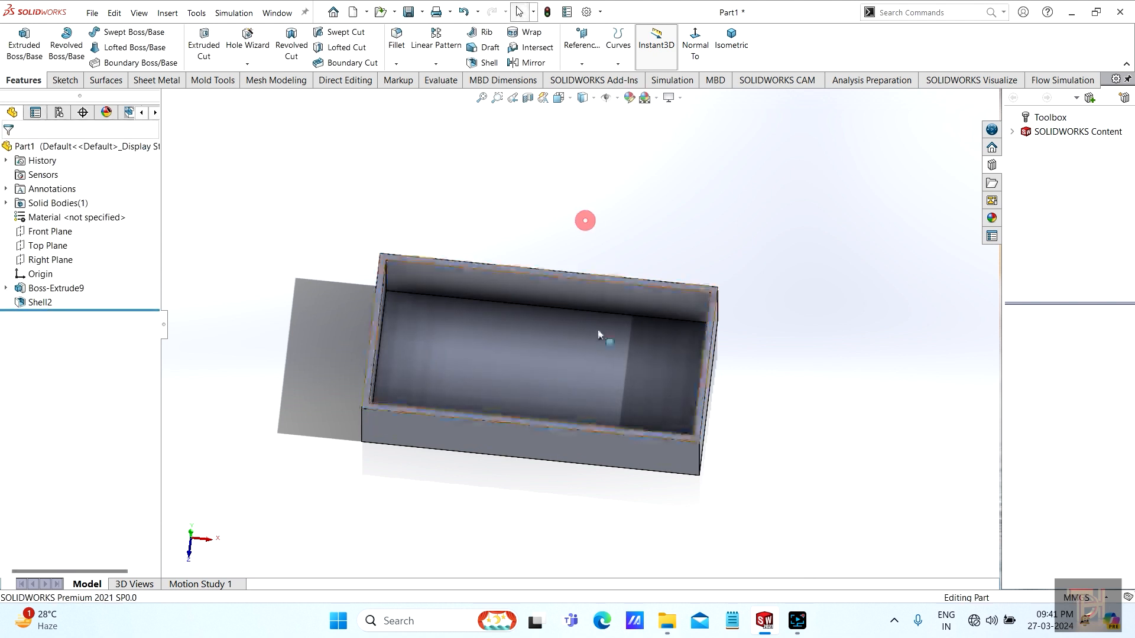
scroll(593, 374, "down", 2)
scroll(592, 374, "up", 2)
middle_click_drag(593, 375, 472, 455)
middle_click_drag(550, 446, 536, 471)
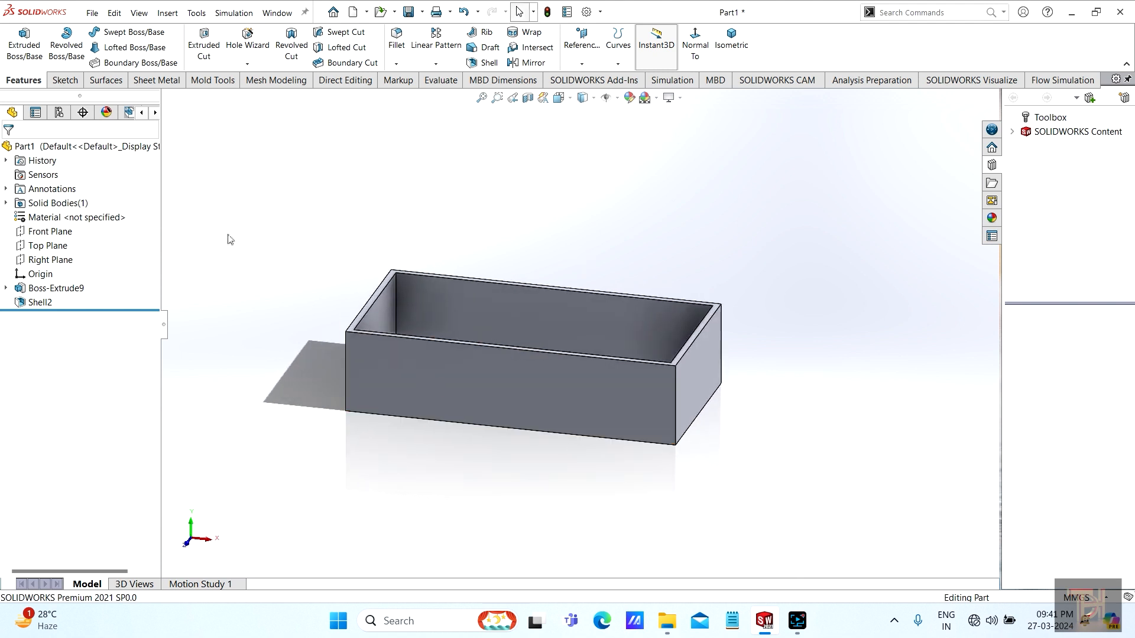
Sketch a corner rectangle about 99.9 mm wide and 3.1 mm high on the Front Plane, directly beneath the box from its lower-left corner.
left_click(62, 81)
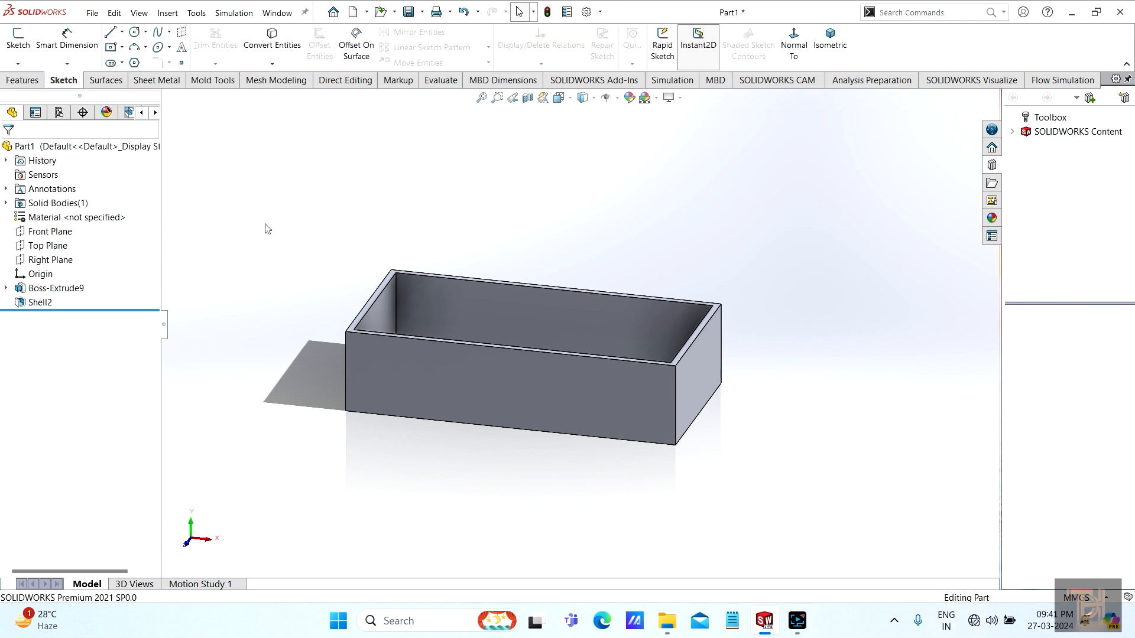
left_click(451, 400)
left_click(364, 448)
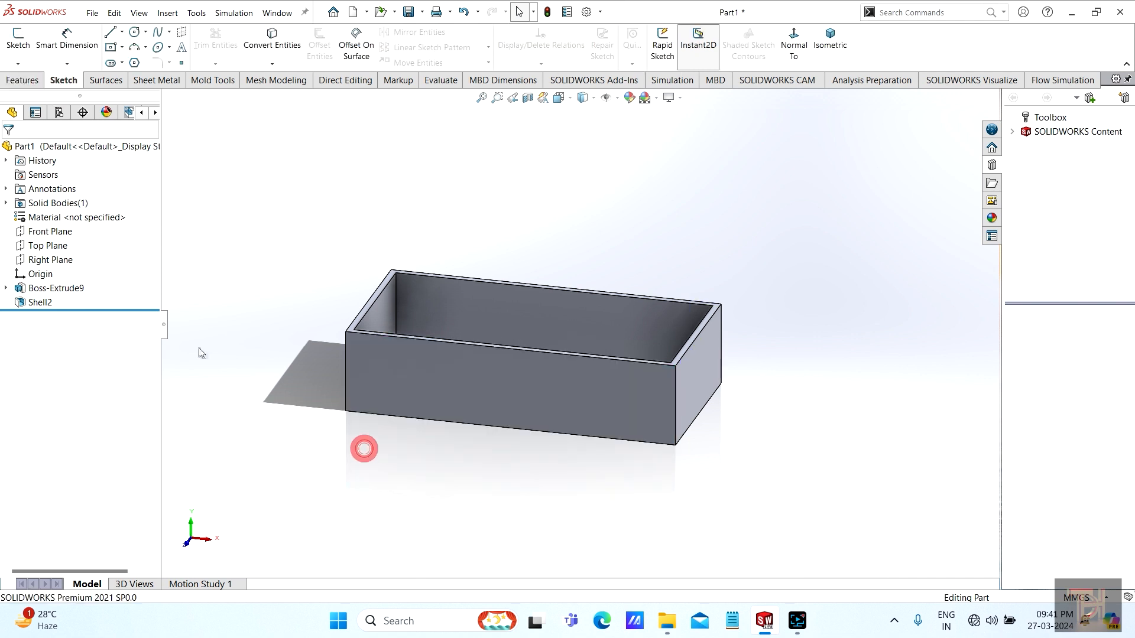
left_click(58, 231)
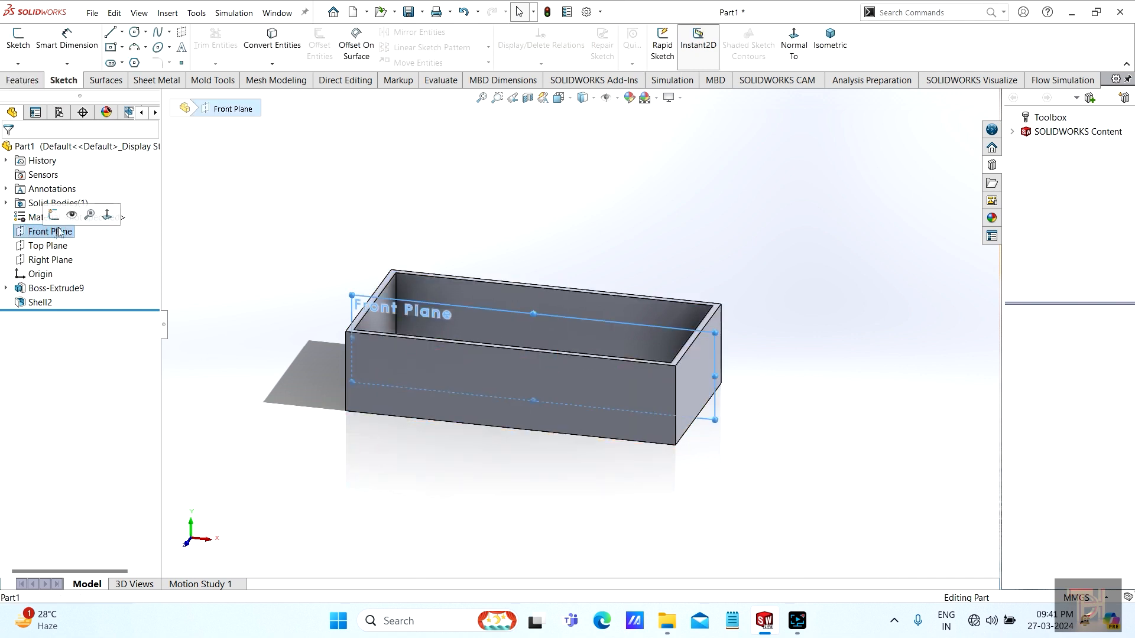
left_click(53, 216)
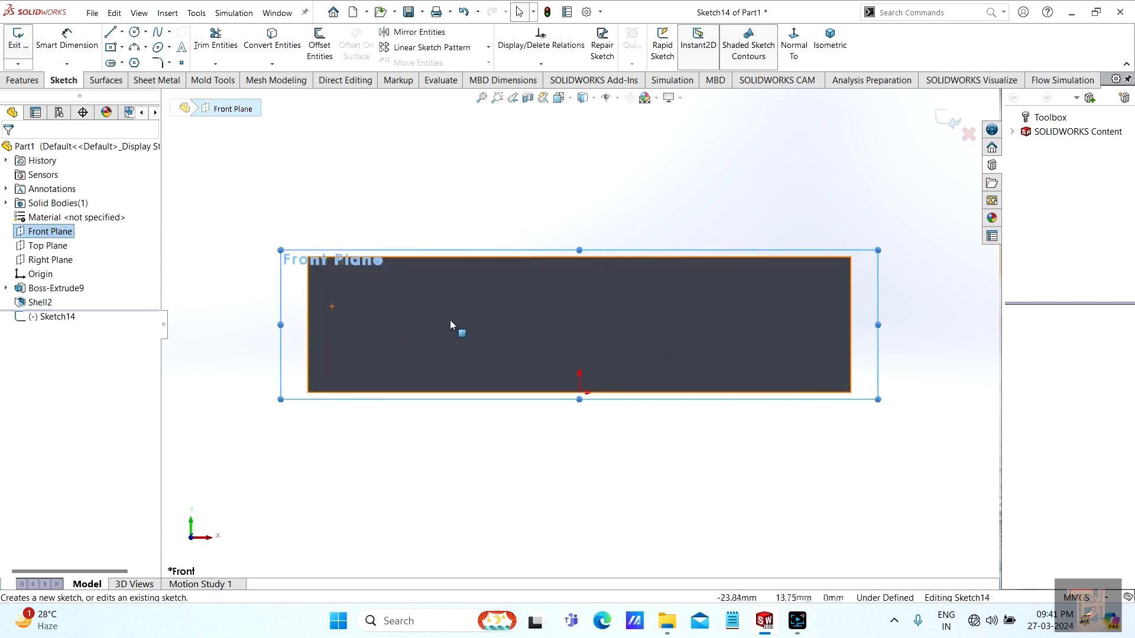
left_click(122, 47)
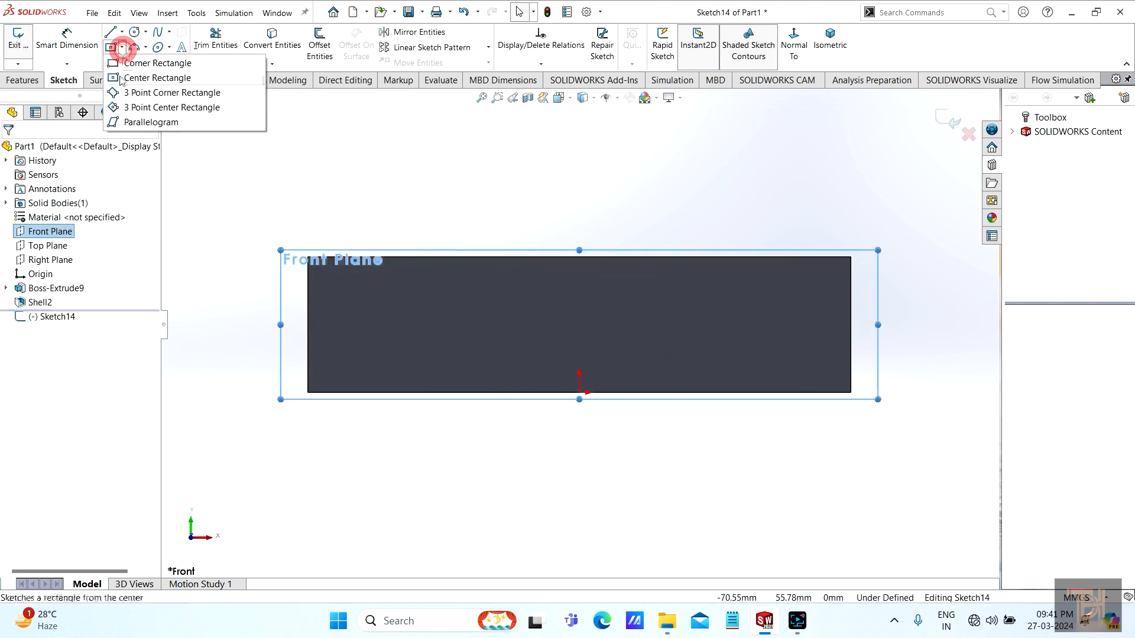
left_click(157, 63)
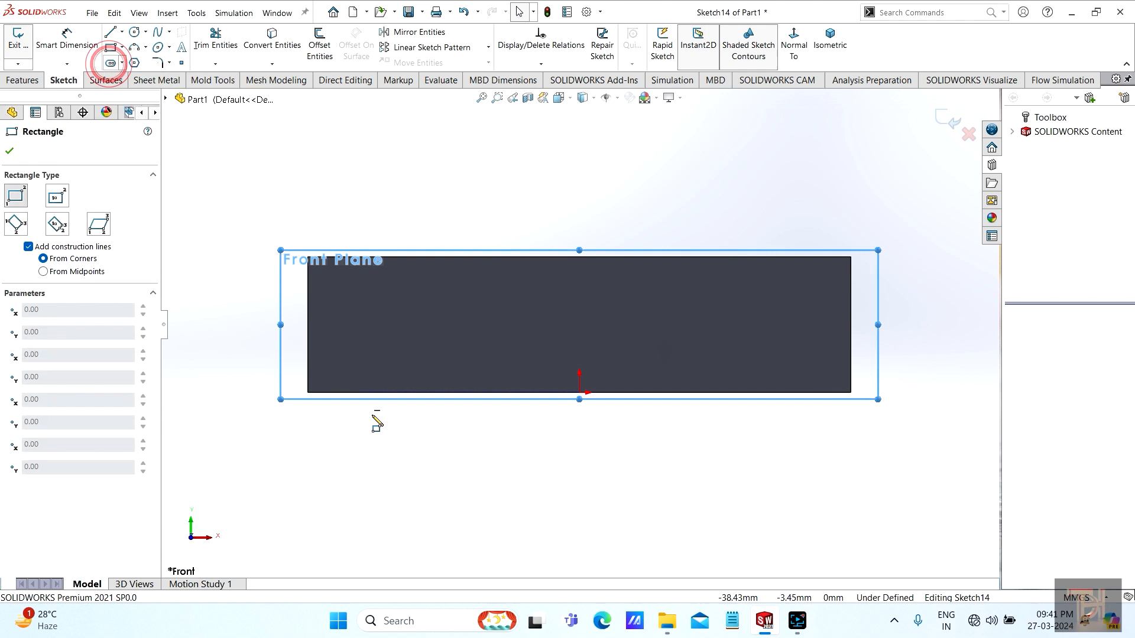
left_click(308, 393)
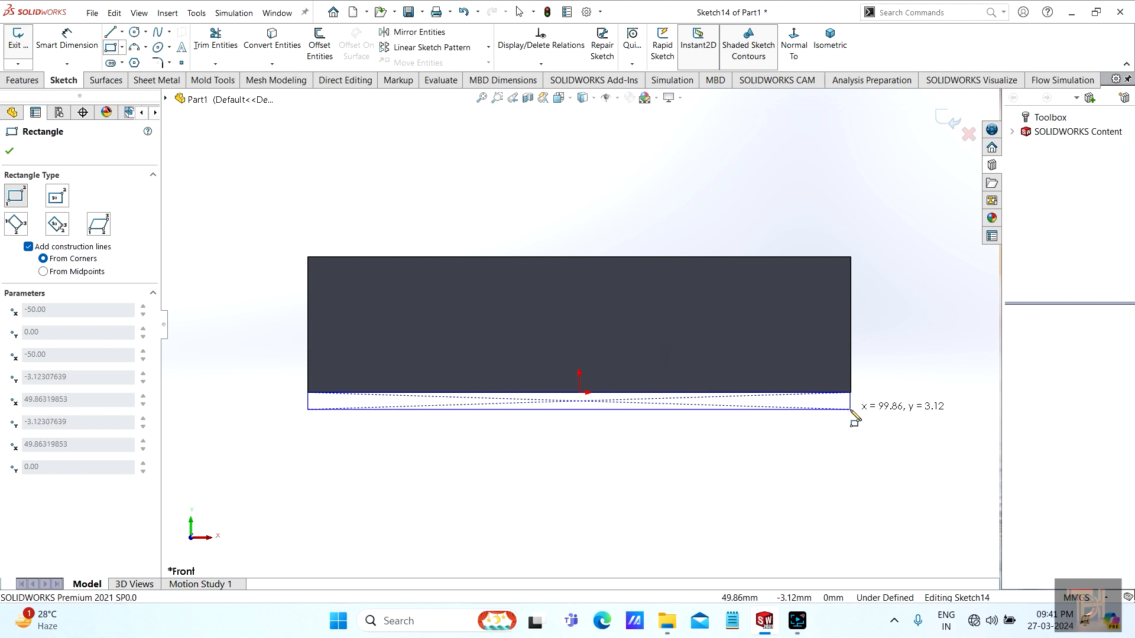
left_click(851, 409)
right_click(876, 456)
left_click(912, 466)
Make the rectangle's right vertical side collinear with the box's right edge.
scroll(922, 461, "down", 3)
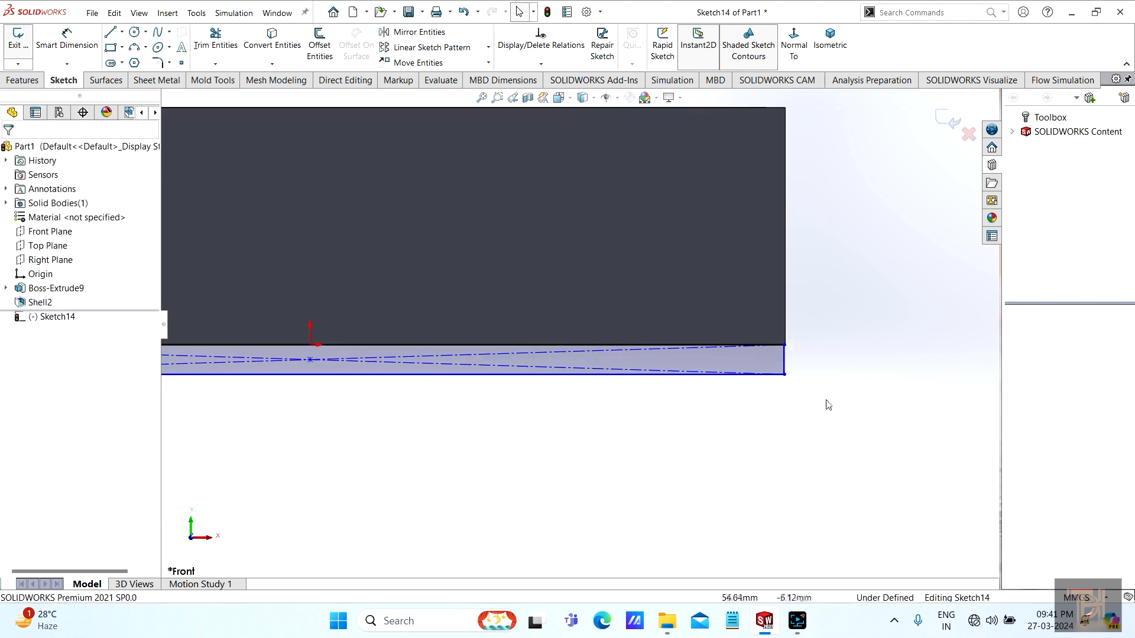
left_click(783, 360)
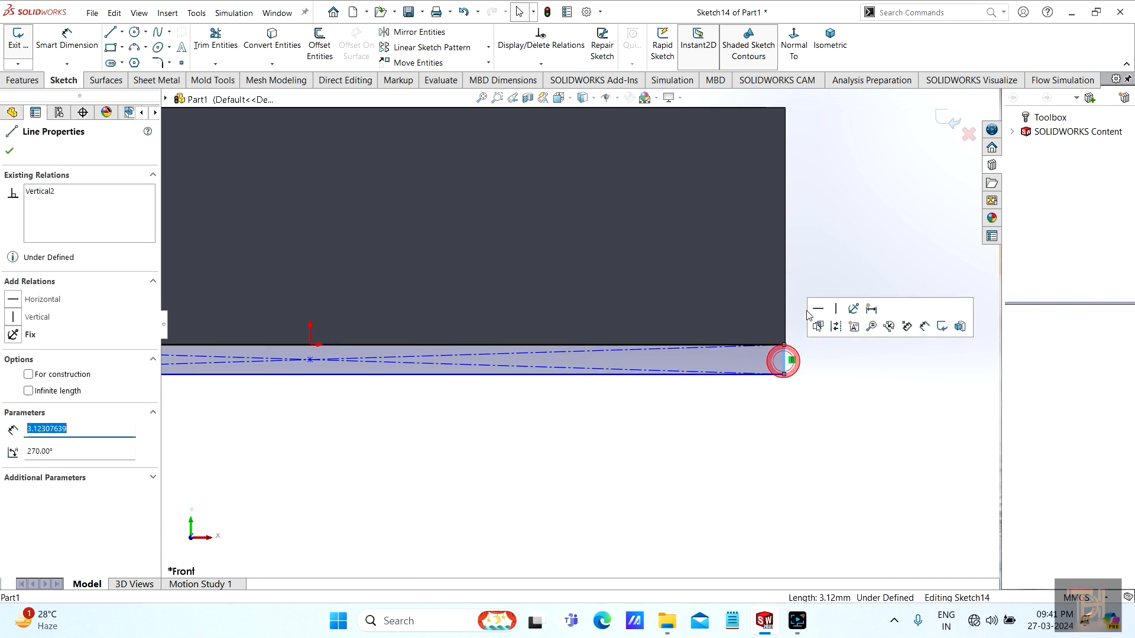
left_click(784, 275, "ctrl")
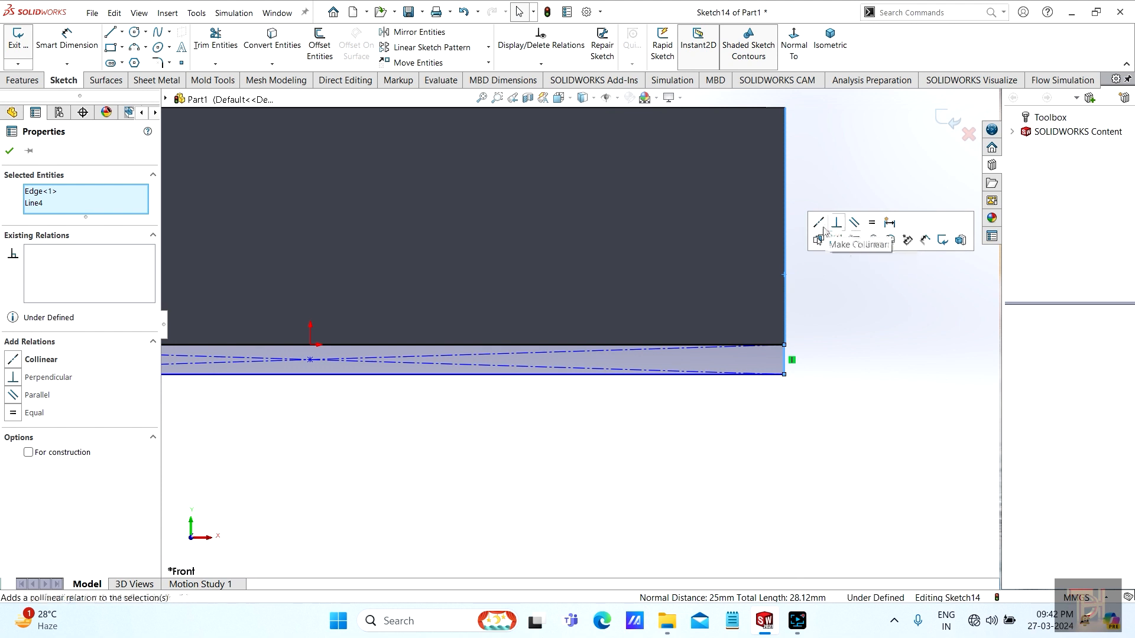
left_click(834, 359)
Dimension the rectangle's left vertical side to 3 mm.
scroll(759, 449, "up", 4)
scroll(366, 328, "down", 2)
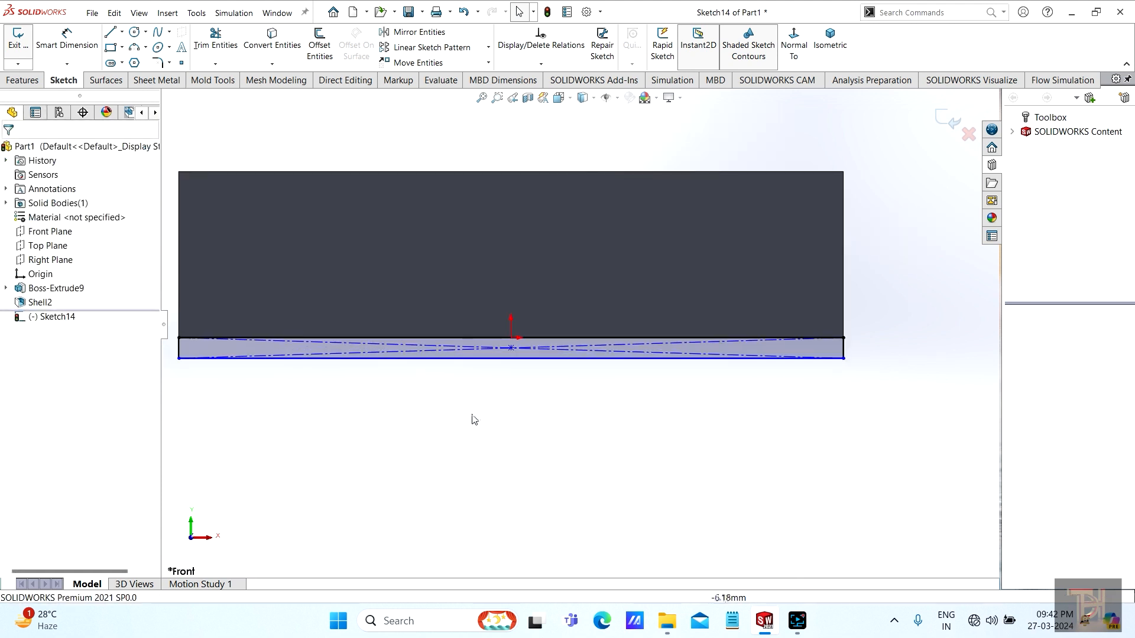
scroll(473, 417, "up", 1)
scroll(566, 399, "down", 1)
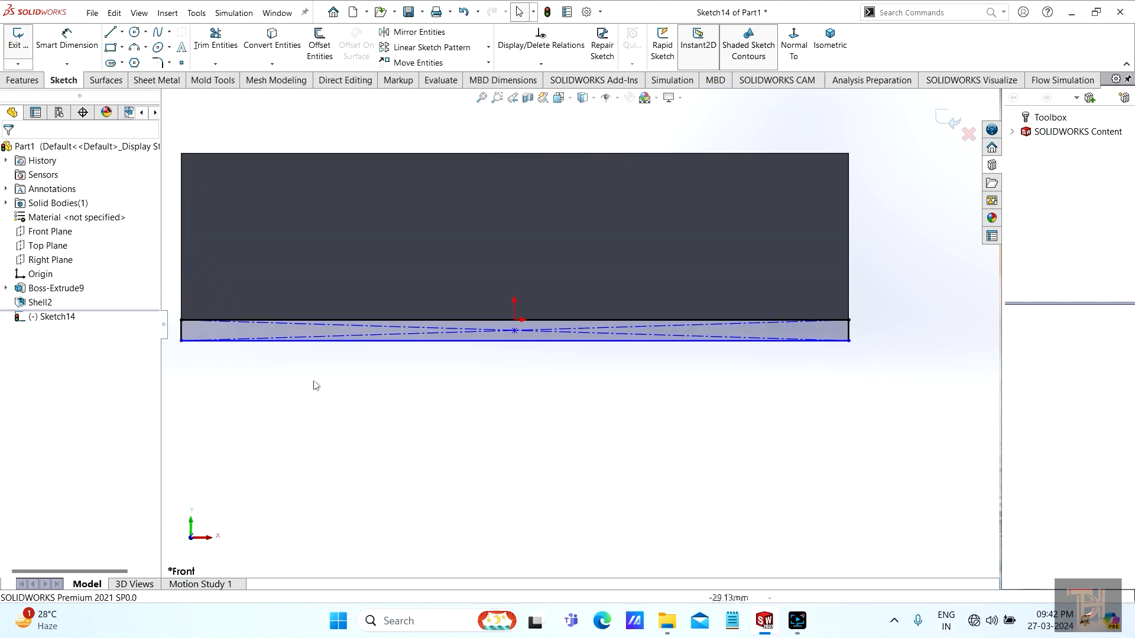
scroll(281, 384, "up", 1)
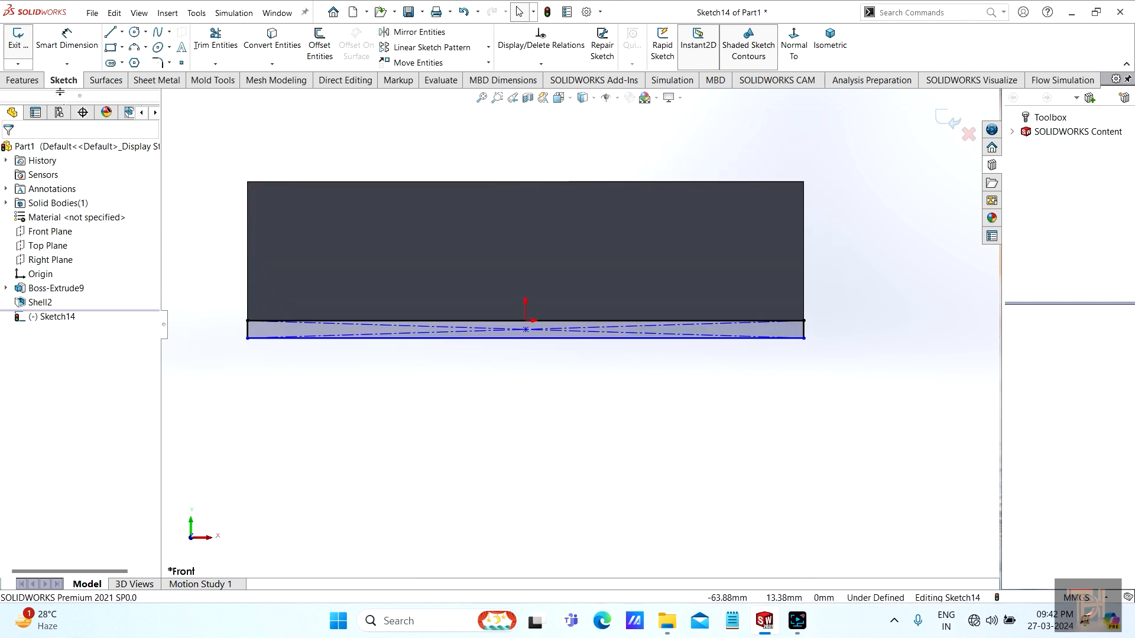
left_click(67, 39)
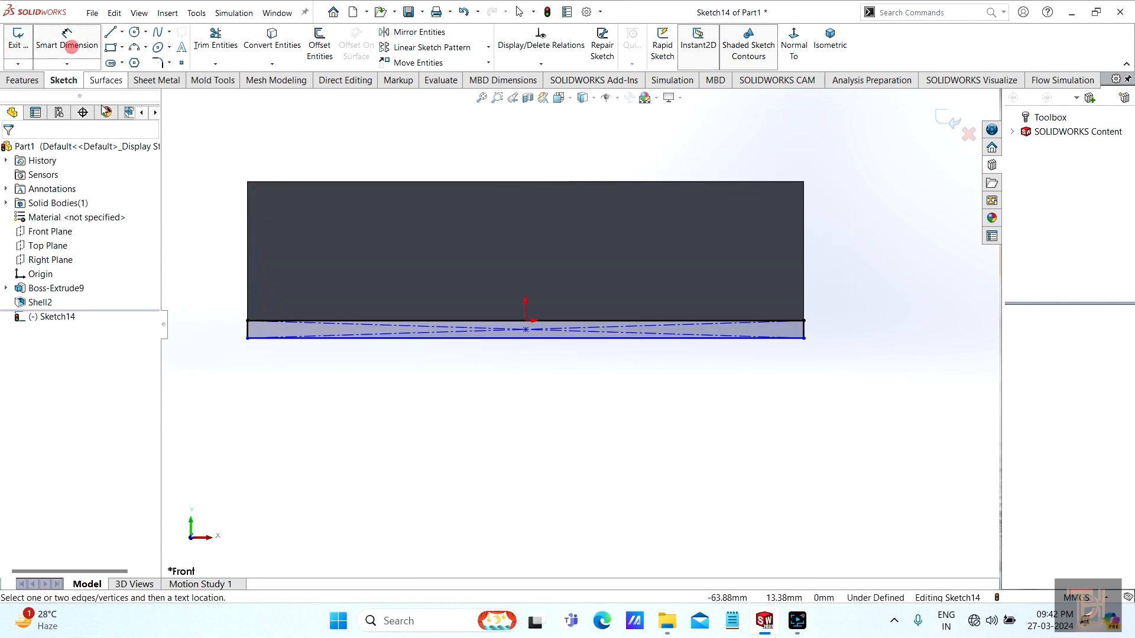
left_click(248, 331)
left_click(217, 334)
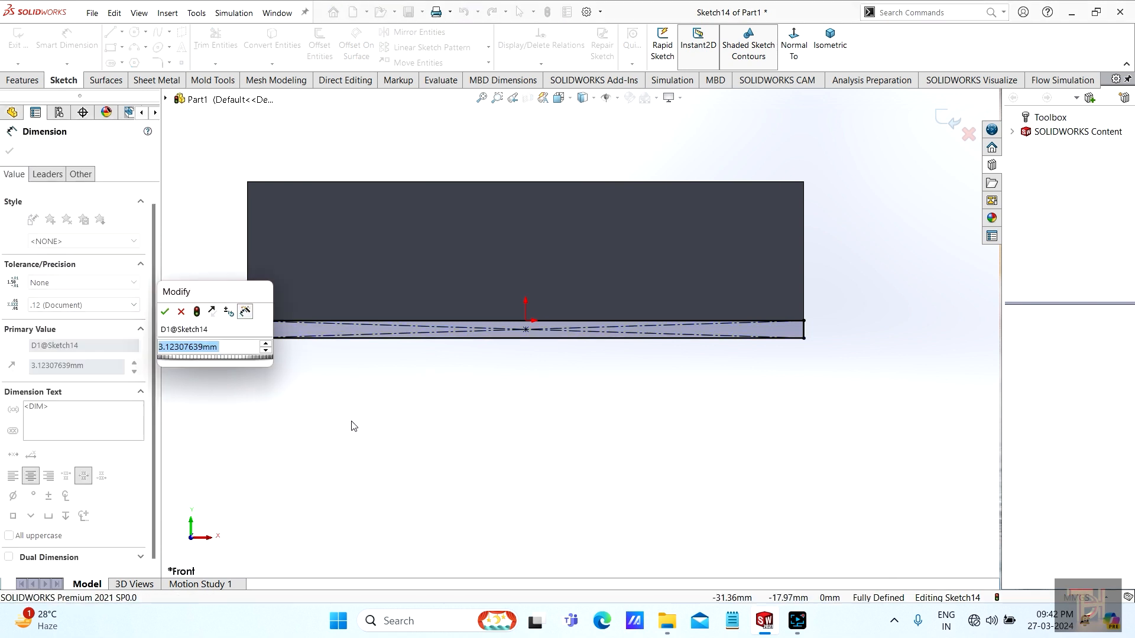
type("3")
key("Return")
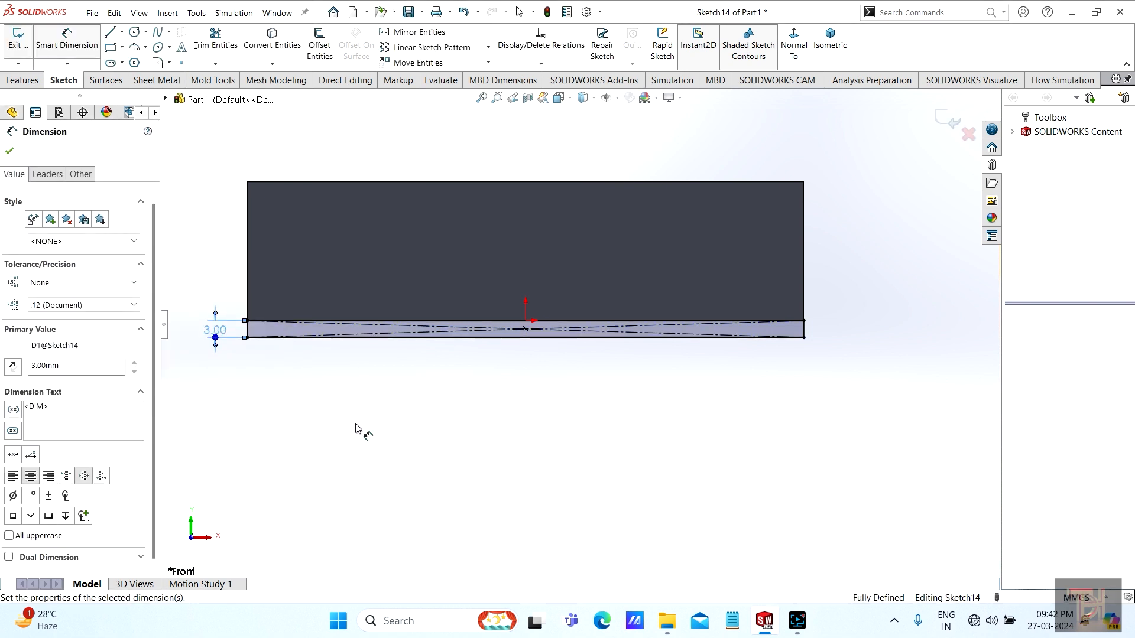
scroll(505, 454, "up", 1)
left_click(10, 152)
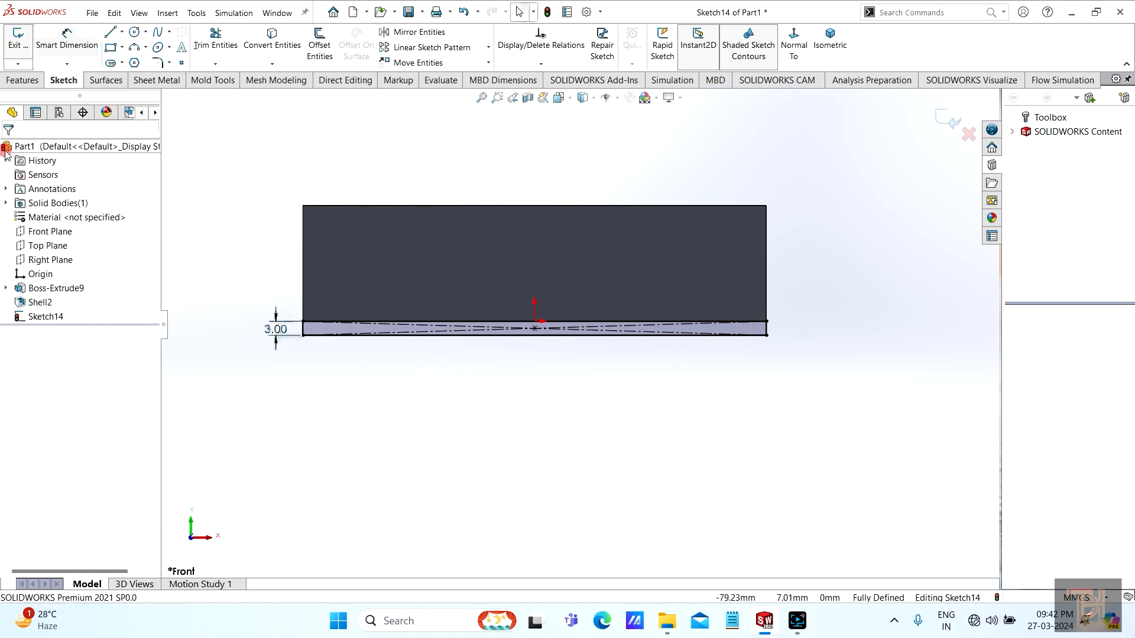
Extrude the thin rectangle as a mid-plane boss with a depth of 100 mm, merged with the box.
mouse_move(681, 435)
middle_mouse_down()
mouse_move(585, 486)
mouse_move(598, 489)
middle_mouse_up()
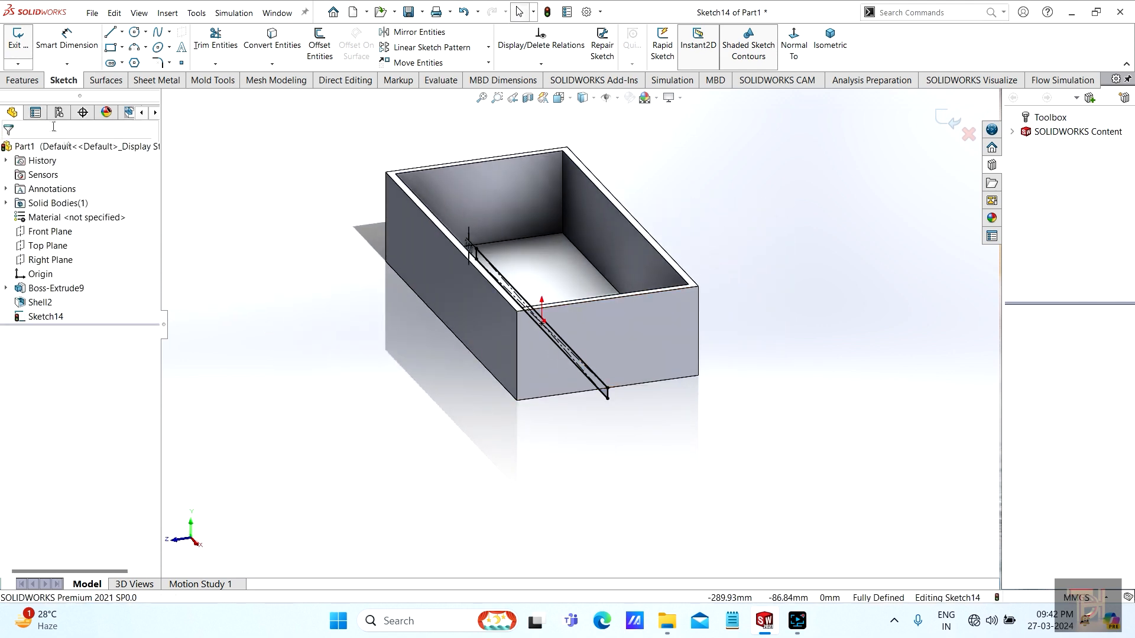
left_click(21, 85)
left_click(23, 48)
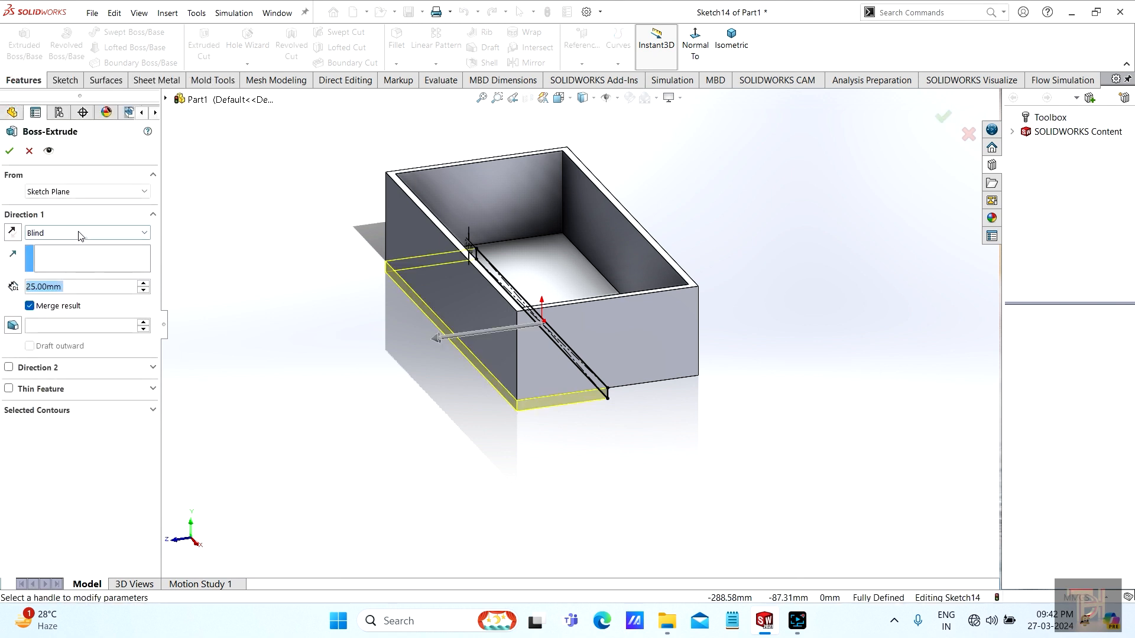
left_click(81, 236)
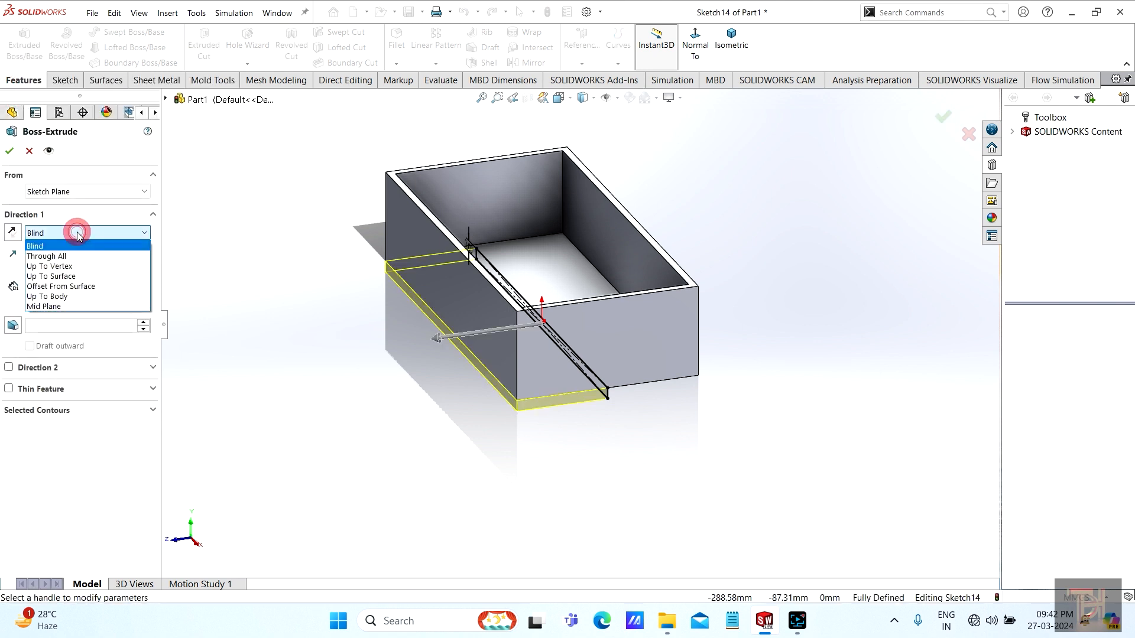
left_click(44, 307)
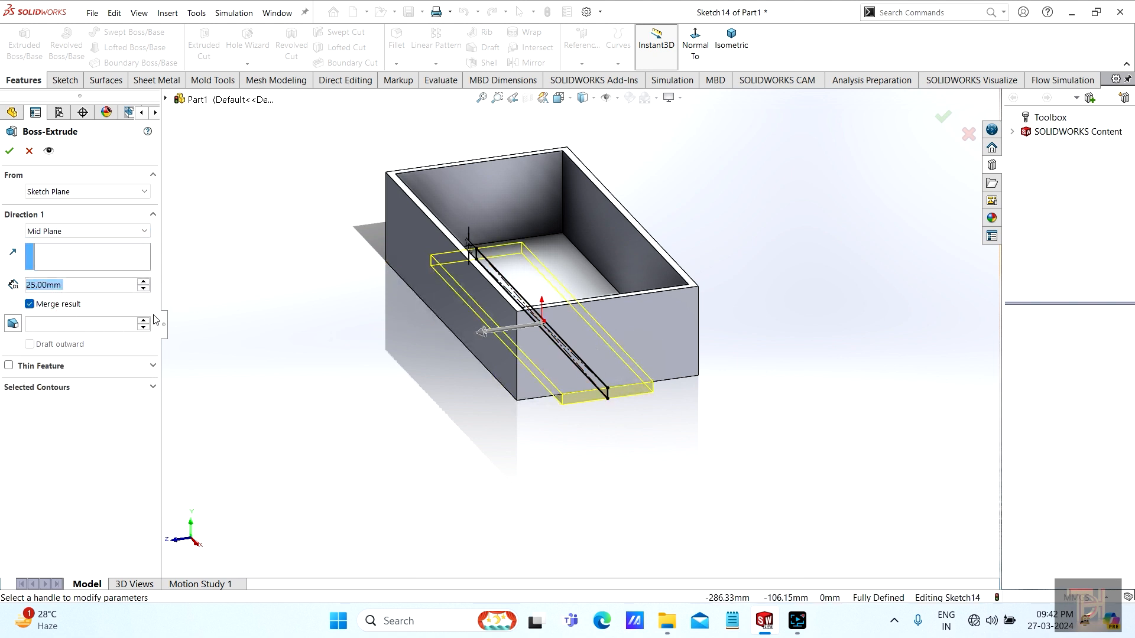
type("100")
key("Return")
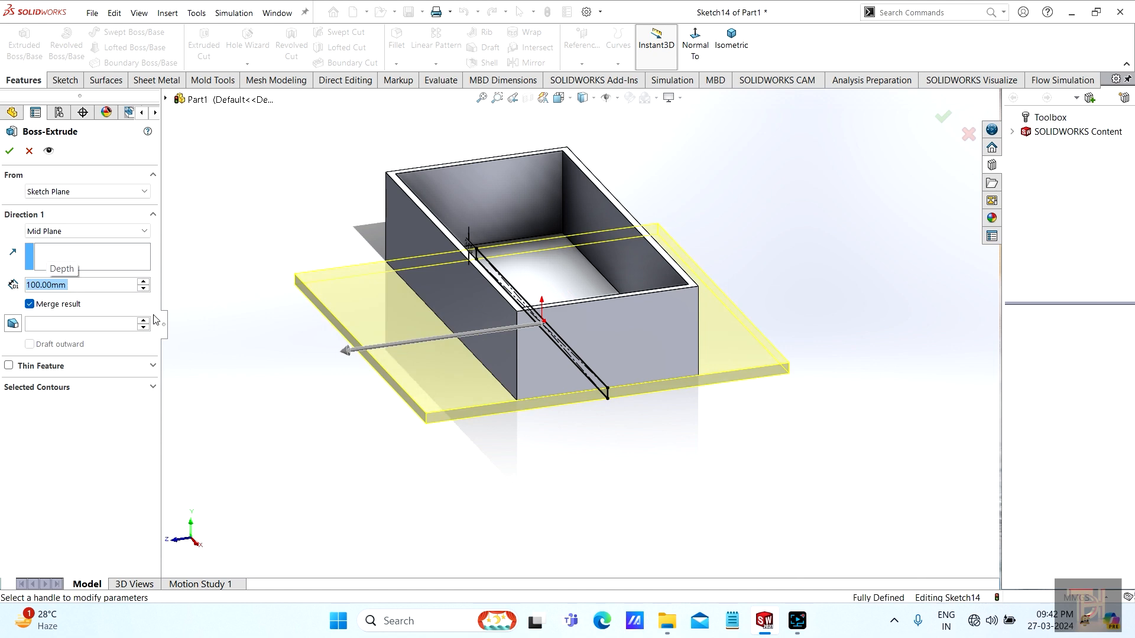
left_click(10, 152)
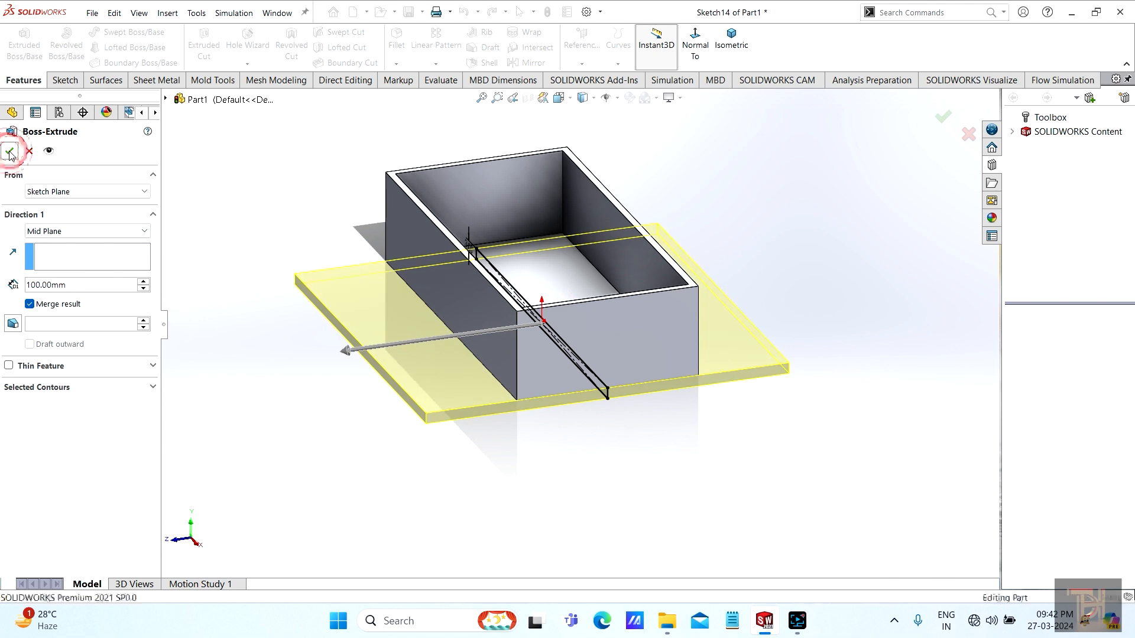
left_click(615, 475)
Fillet the four outer vertical corner edges of the box with a 5 mm radius.
middle_click_drag(608, 469, 674, 485)
middle_click_drag(583, 361, 594, 278)
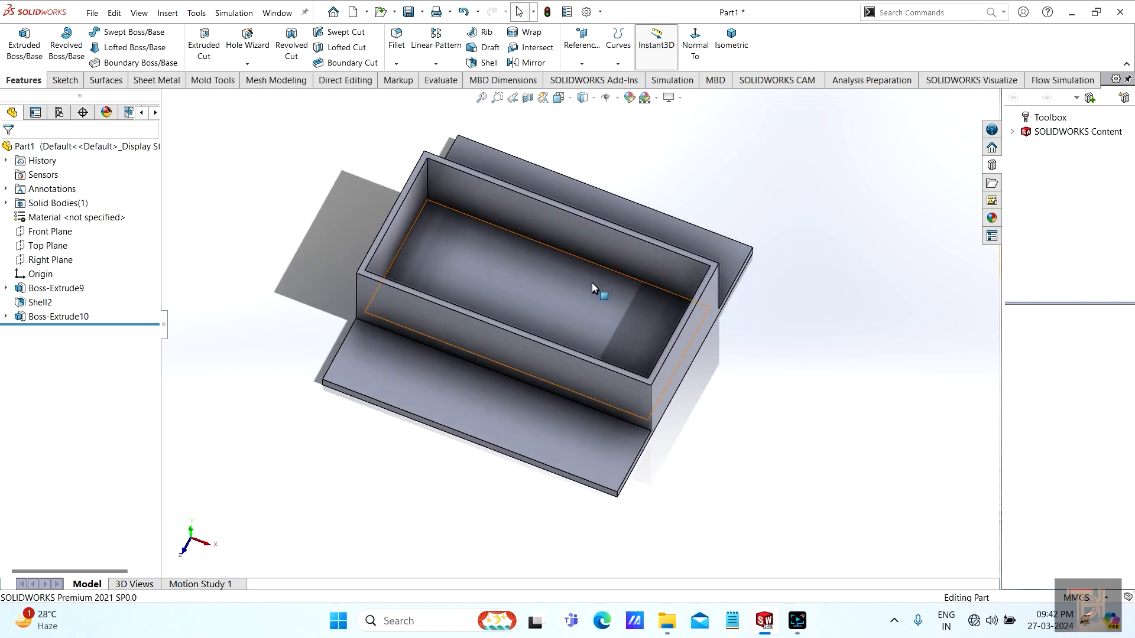
left_click(394, 41)
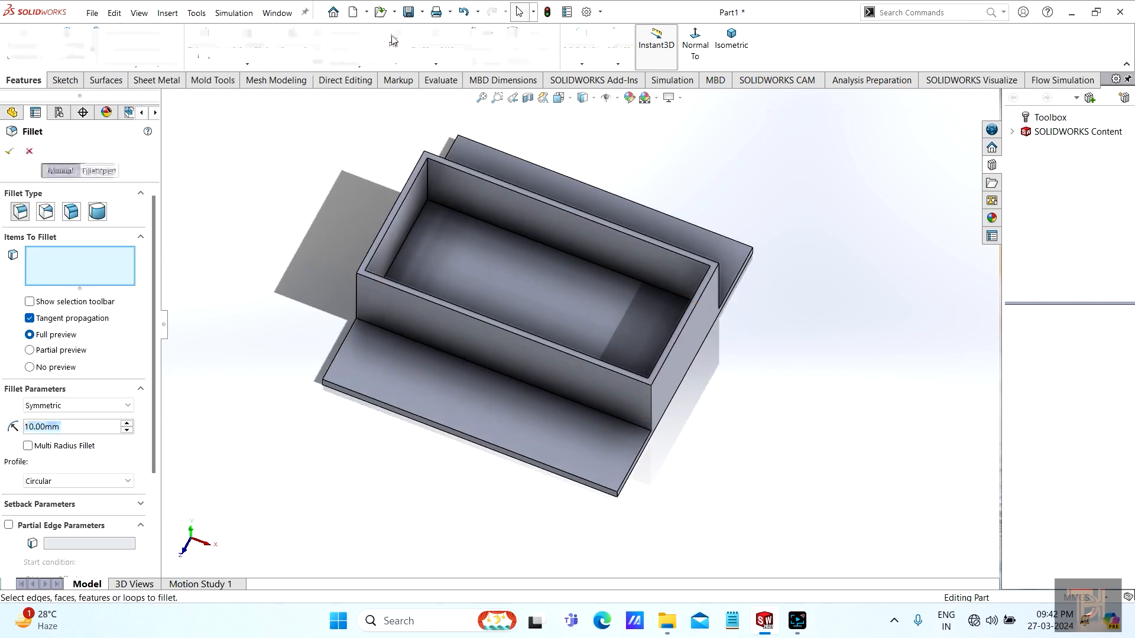
middle_click_drag(615, 378, 650, 396)
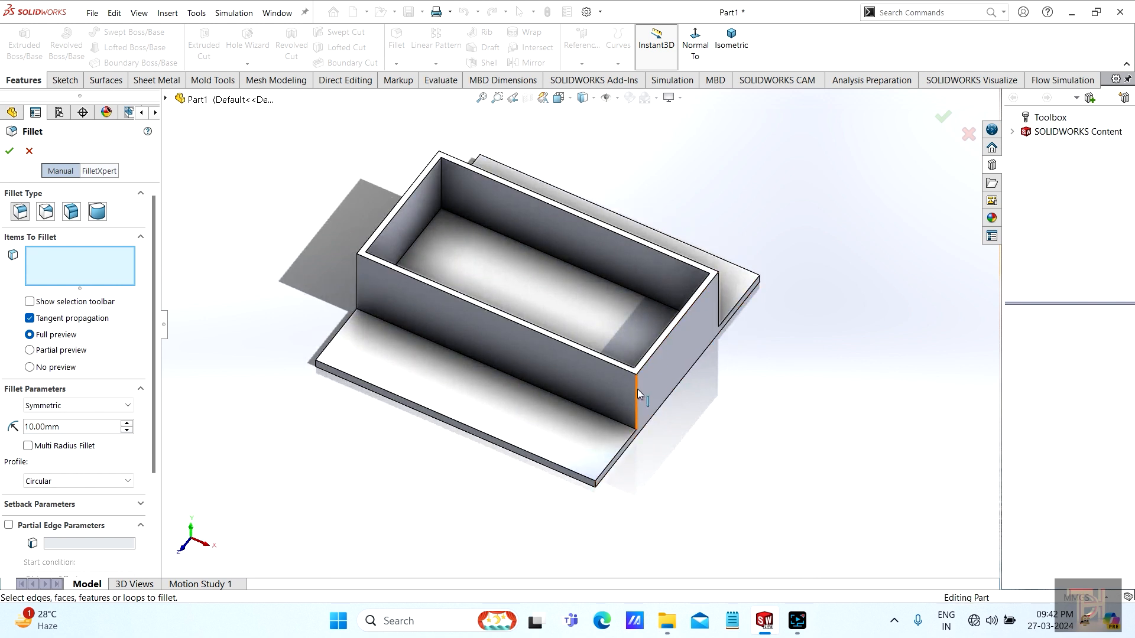
left_click(637, 389)
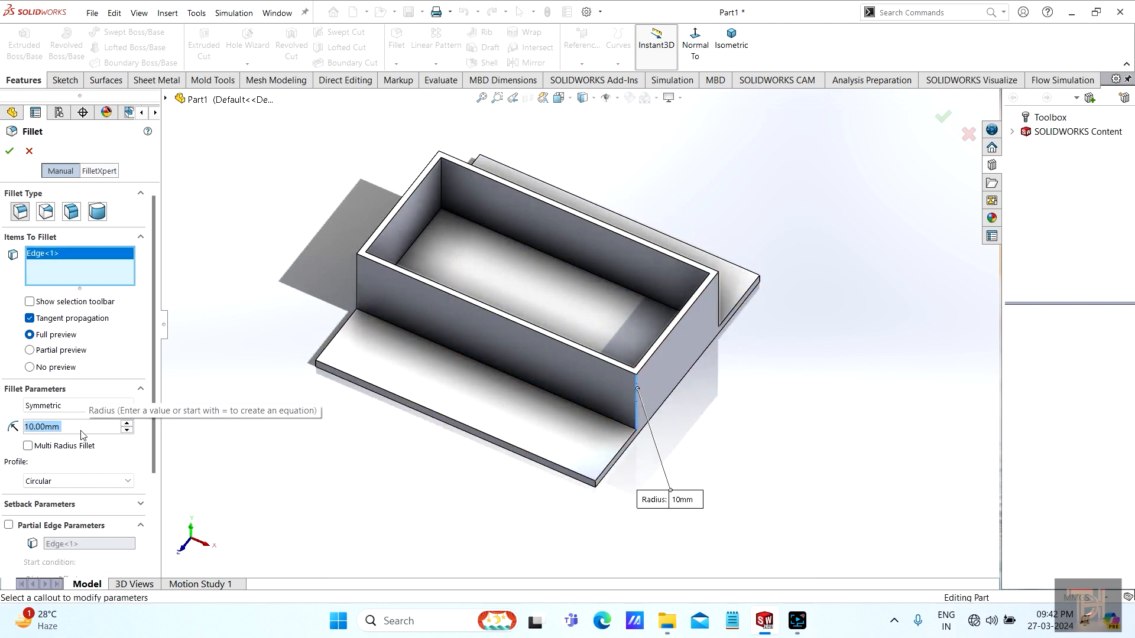
type("5")
key("Return")
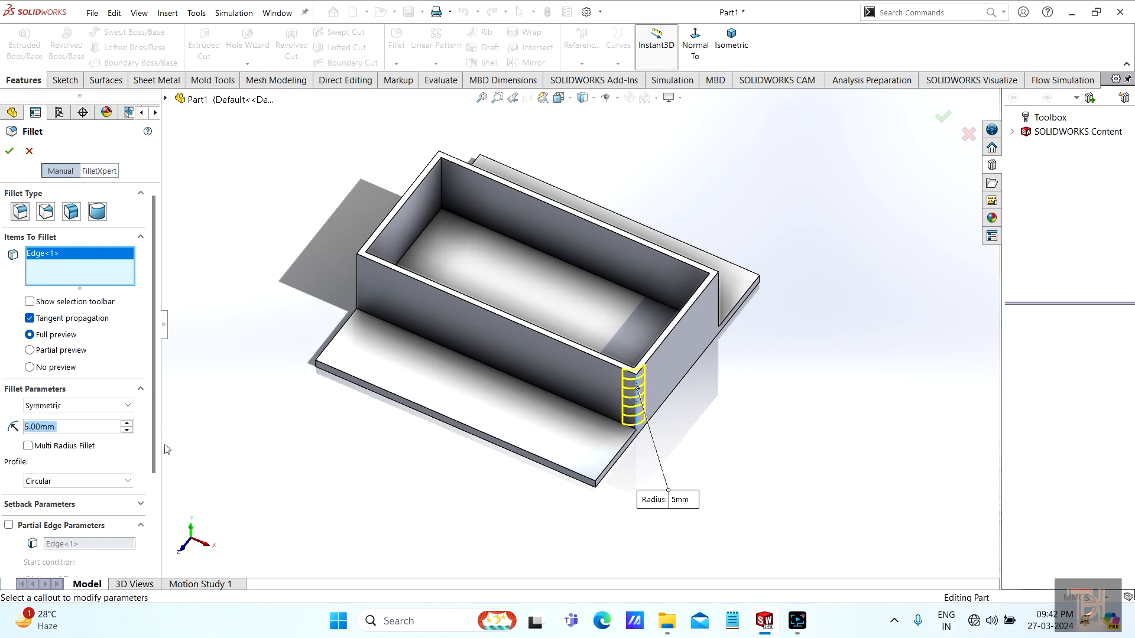
middle_click_drag(793, 431, 751, 439)
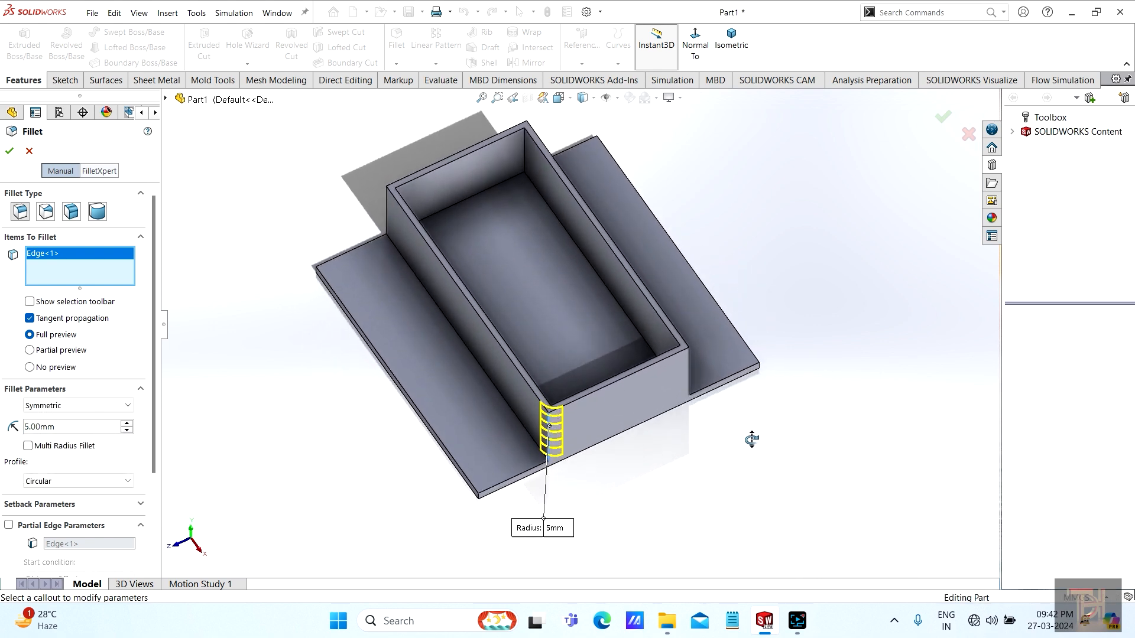
left_click(686, 371)
middle_click_drag(684, 474, 414, 376)
left_click(445, 380)
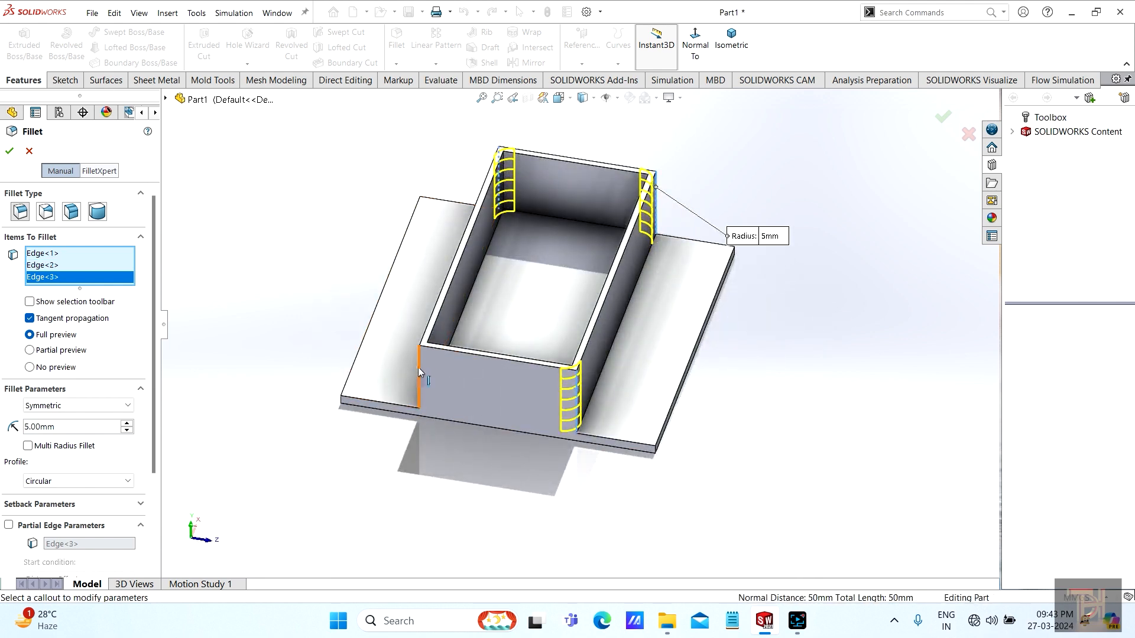
left_click(418, 362)
middle_click_drag(465, 419, 394, 391)
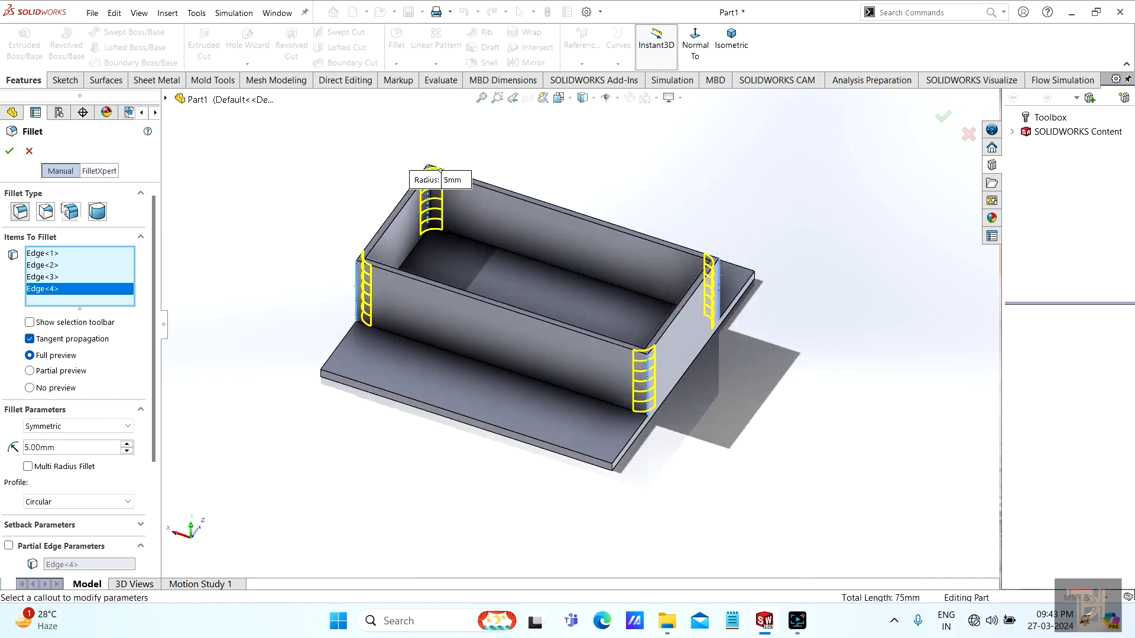
left_click(9, 152)
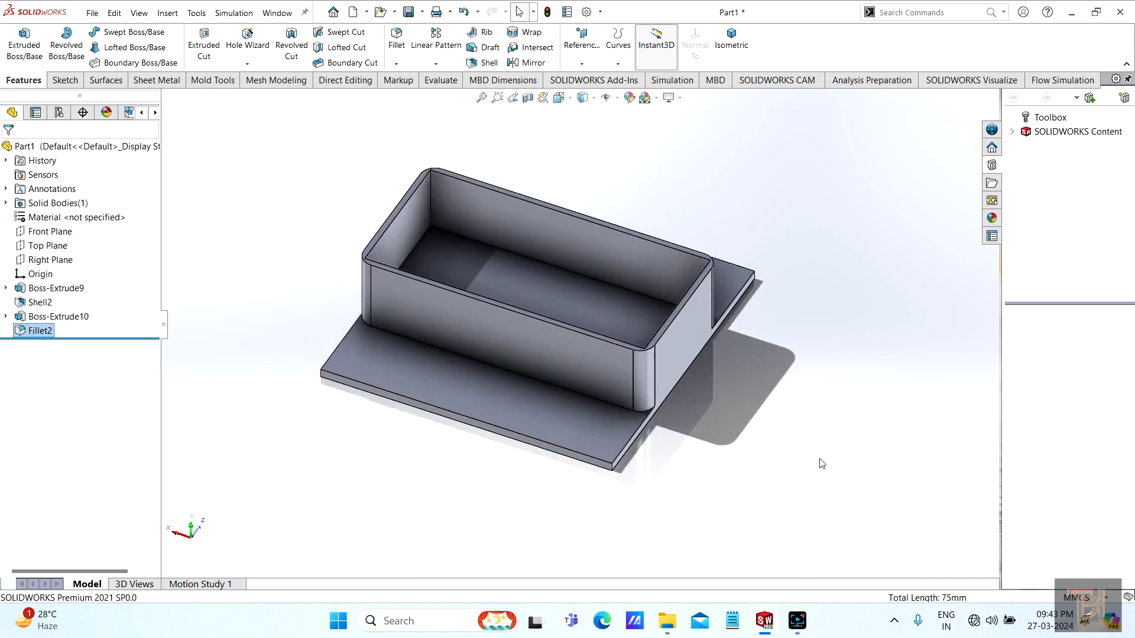
Start a Rib feature with its sketch on the box's top rim face.
middle_click_drag(810, 423, 519, 300)
middle_click_drag(483, 346, 555, 341)
scroll(644, 302, "up", 1)
middle_click_drag(644, 302, 565, 303)
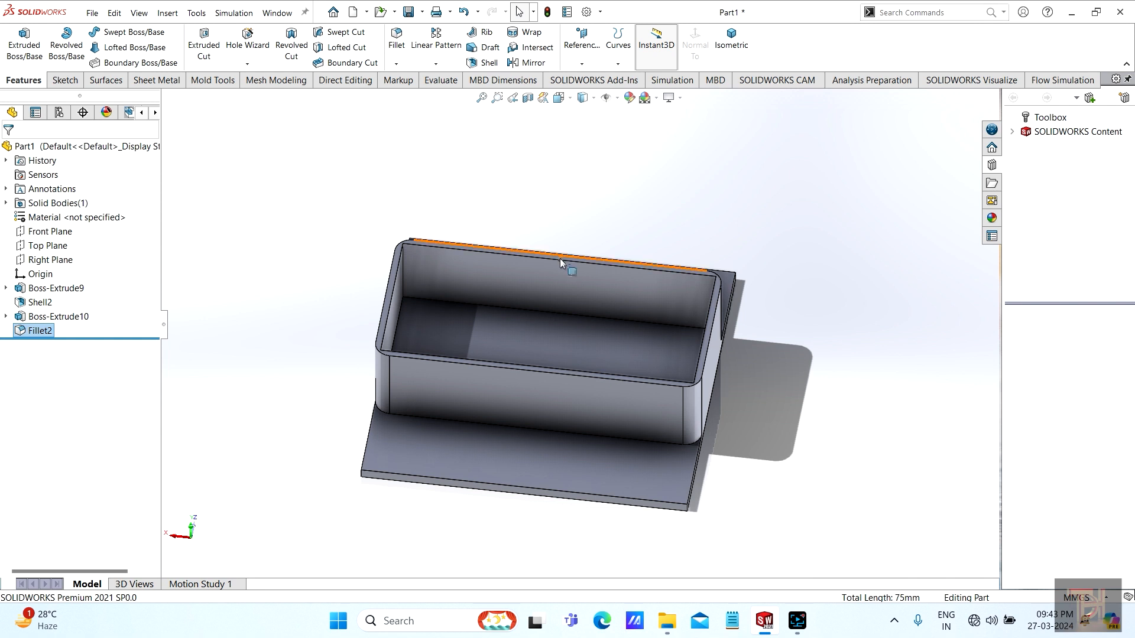
middle_click_drag(520, 246, 488, 260)
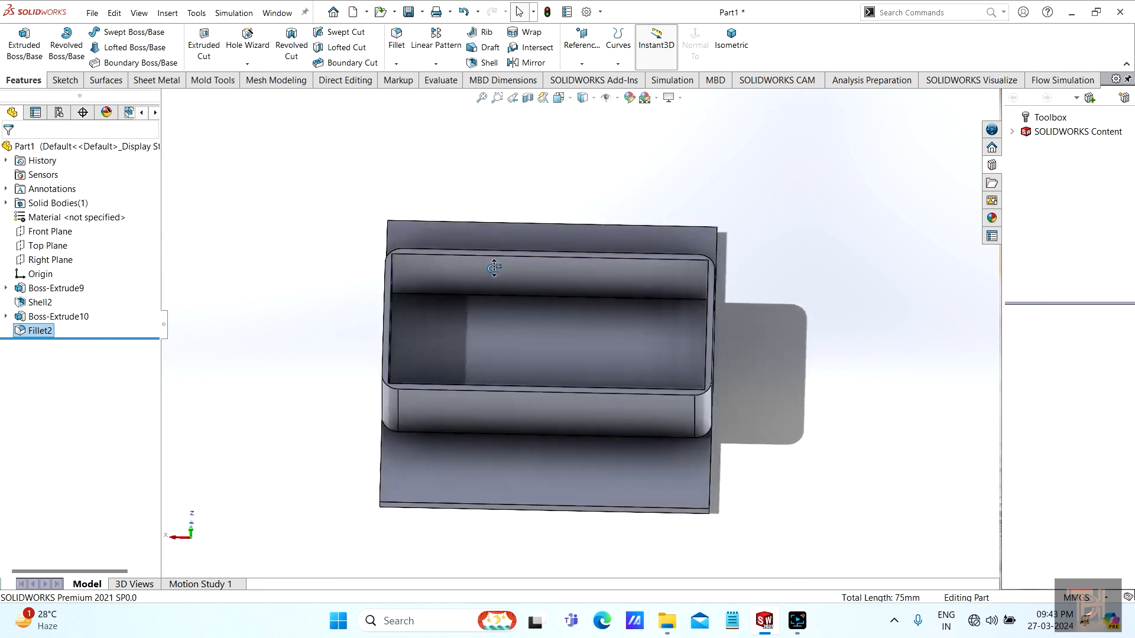
left_click(484, 33)
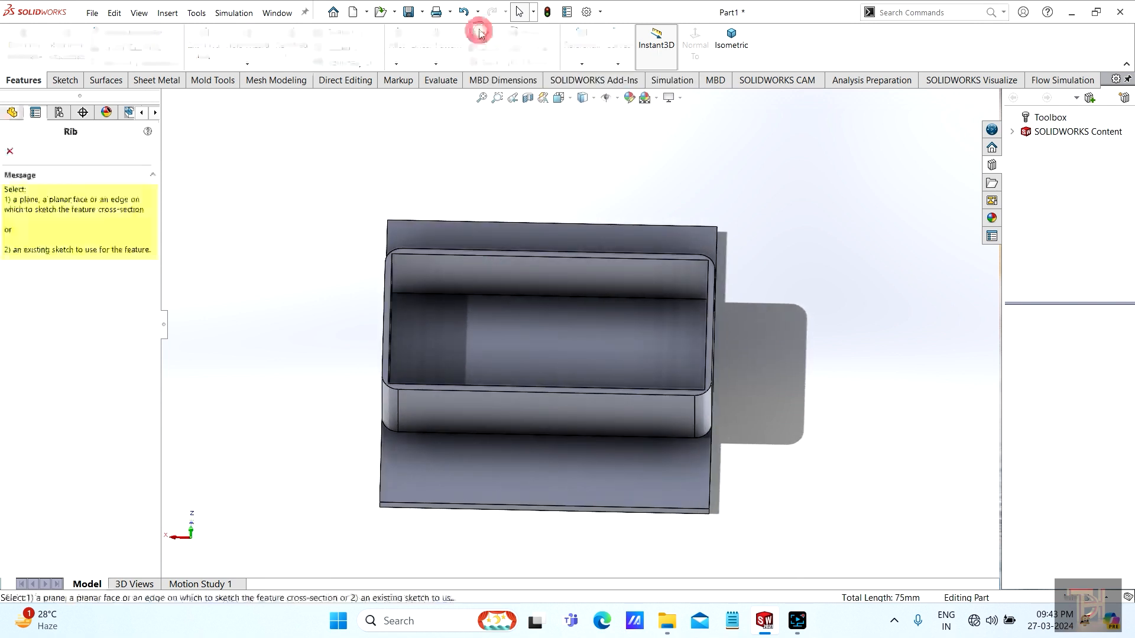
scroll(493, 306, "down", 2)
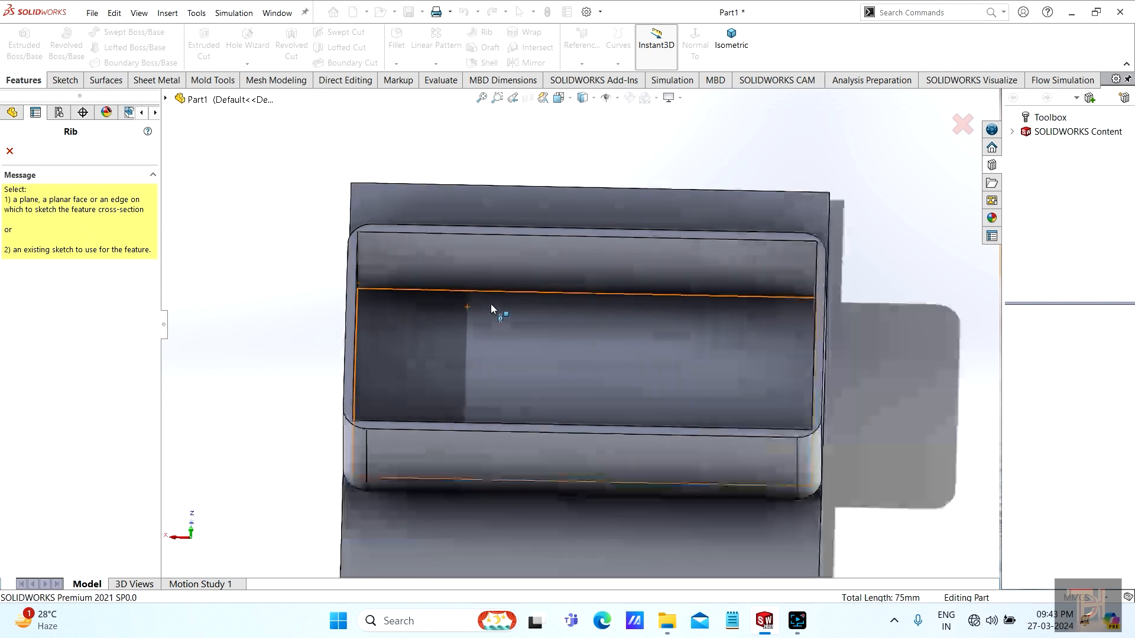
scroll(523, 300, "down", 1)
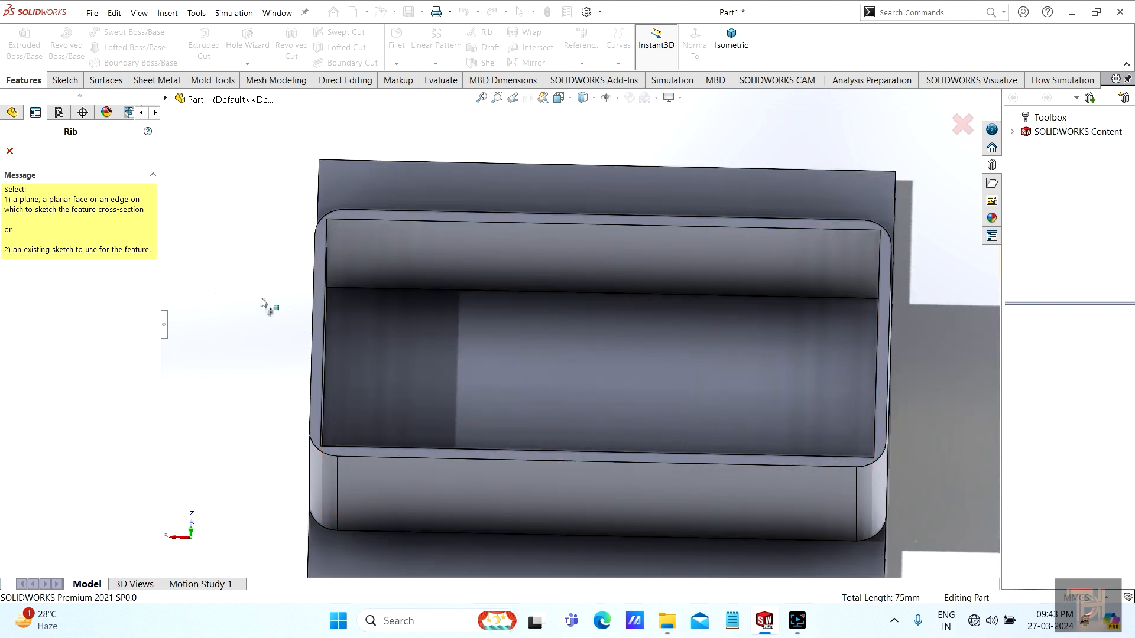
left_click(353, 212)
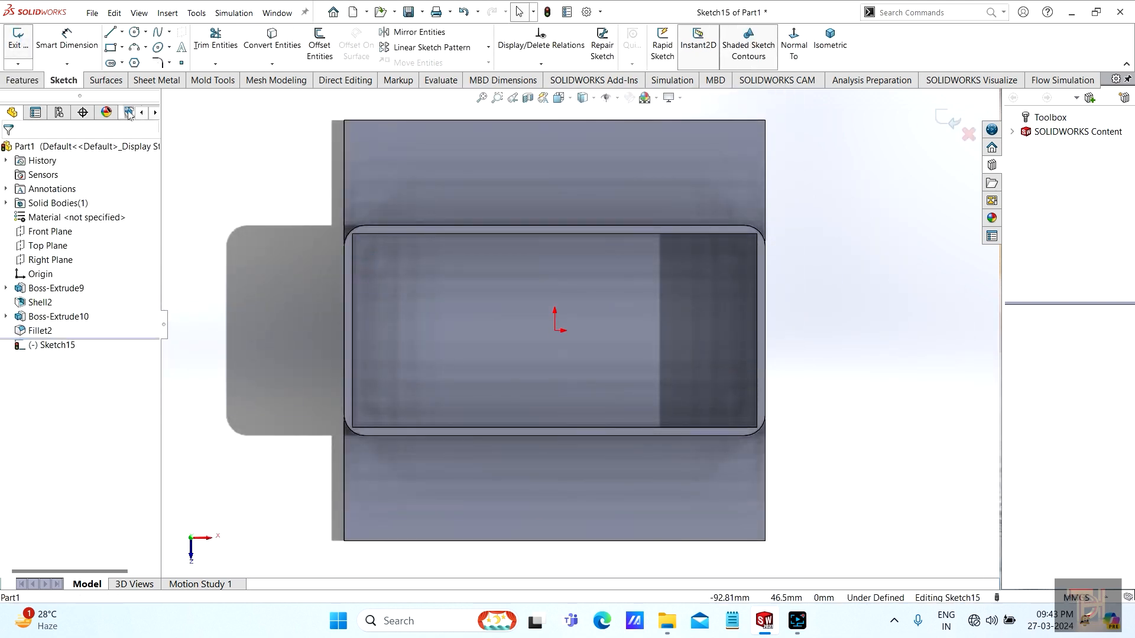
Sketch a horizontal line about 71 mm long across the box opening, above the origin.
left_click(109, 34)
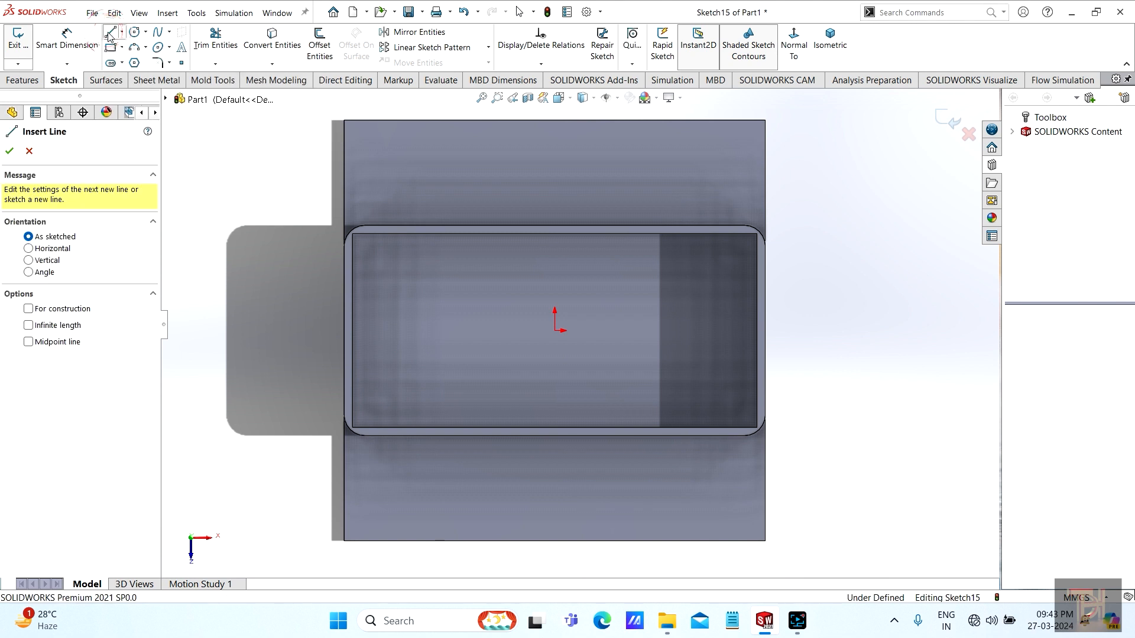
left_click(400, 277)
left_click(697, 278)
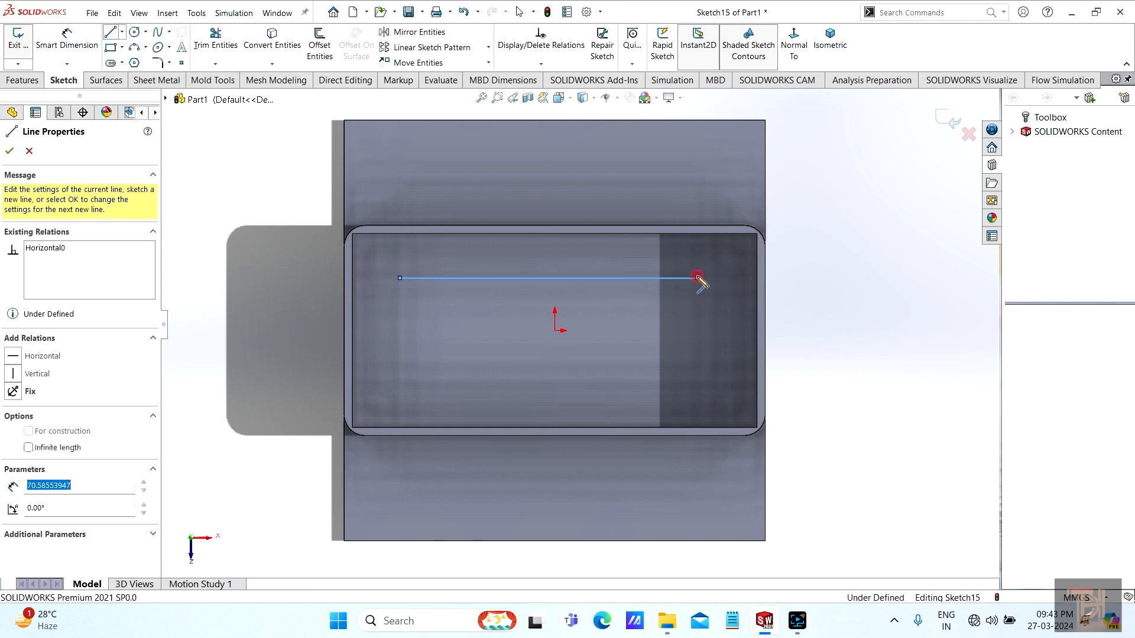
right_click(674, 331)
left_click(697, 337)
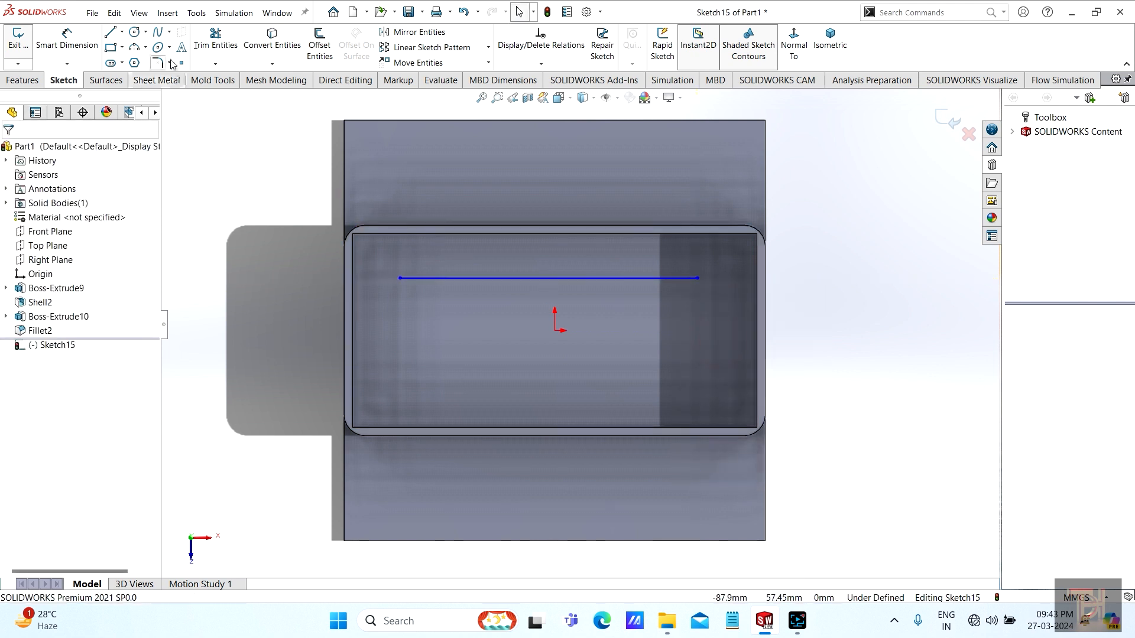
Sketch a second horizontal line about 64 mm long across the box opening, below the origin.
left_click(112, 37)
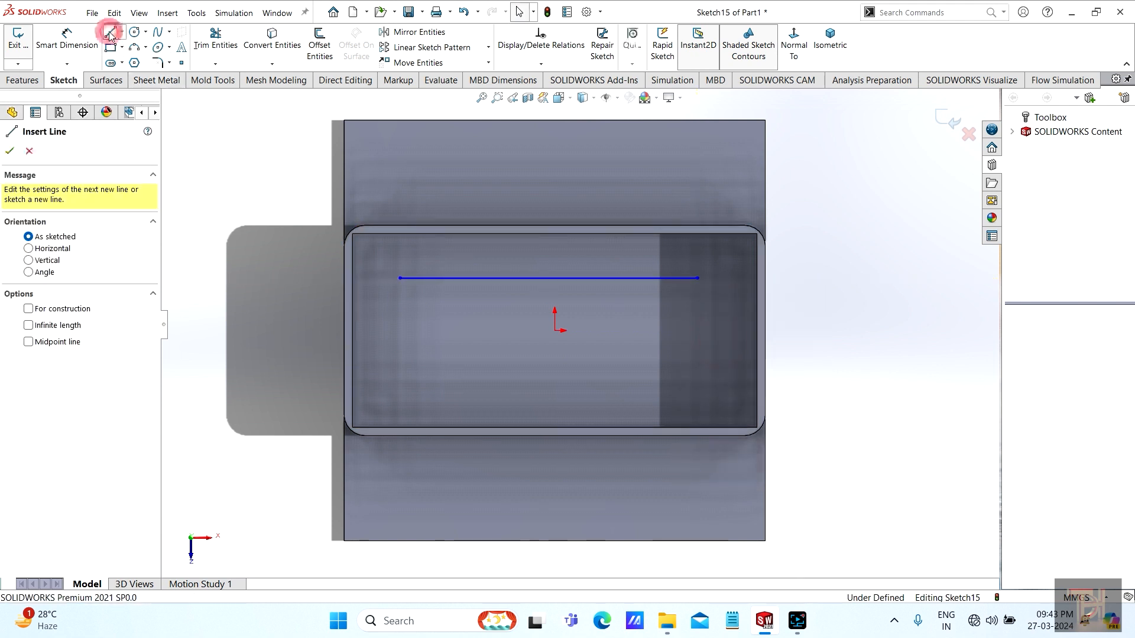
left_click(408, 364)
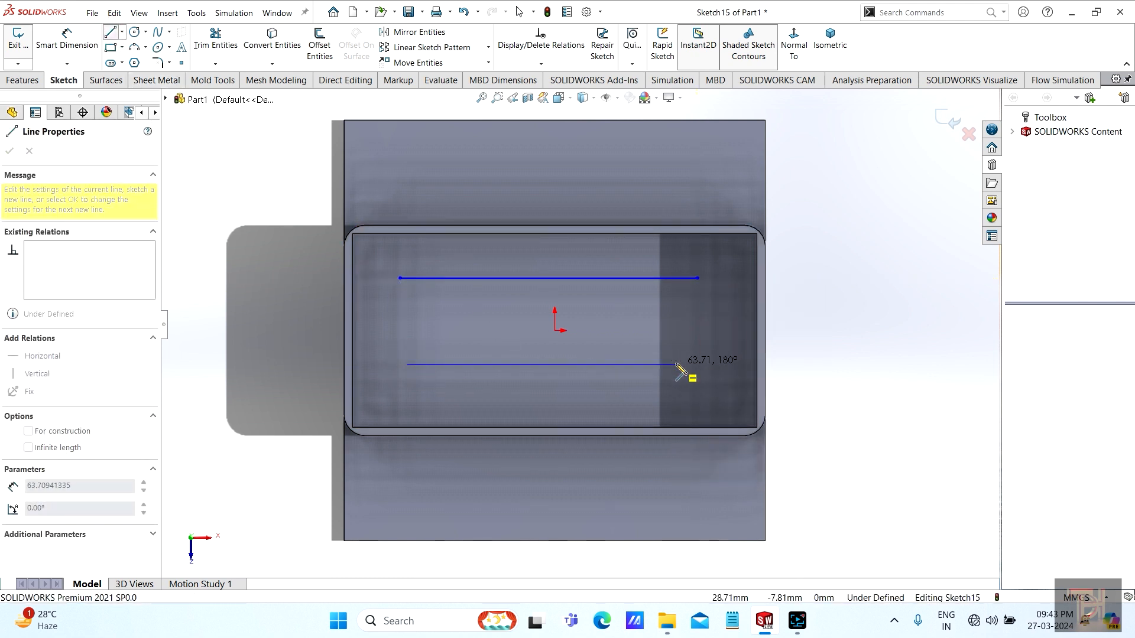
left_click(675, 364)
right_click(679, 333)
left_click(703, 337)
scroll(605, 340, "down", 1)
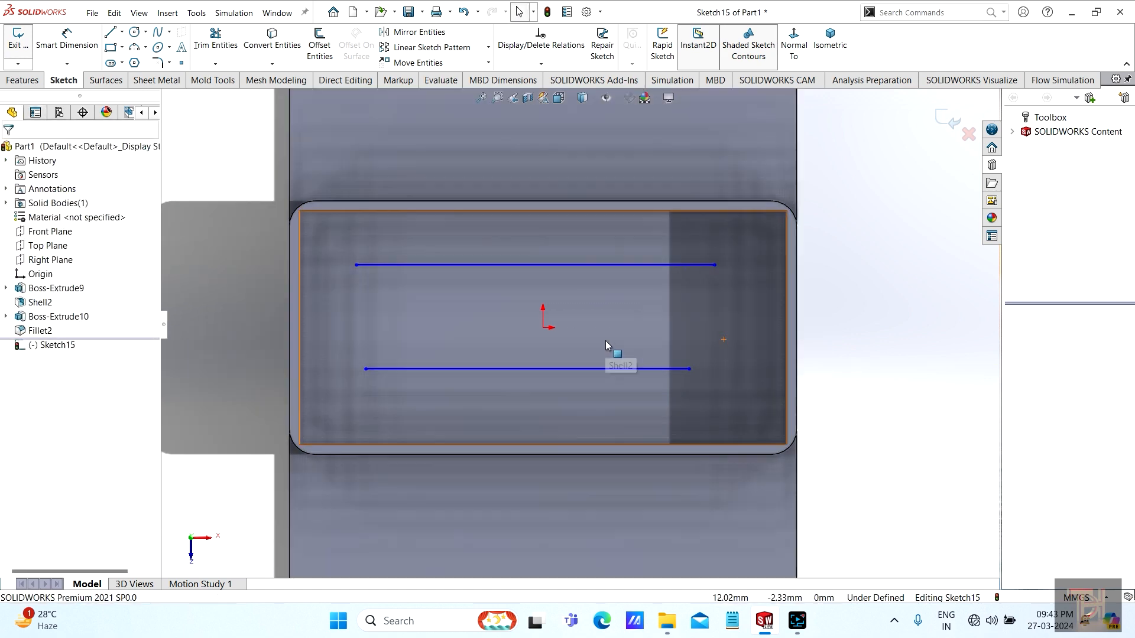
Sketch a short vertical line between the two horizontal lines, left of the origin.
scroll(569, 341, "up", 1)
mouse_move(575, 331)
middle_mouse_down()
mouse_move(579, 307)
mouse_move(575, 325)
middle_mouse_up()
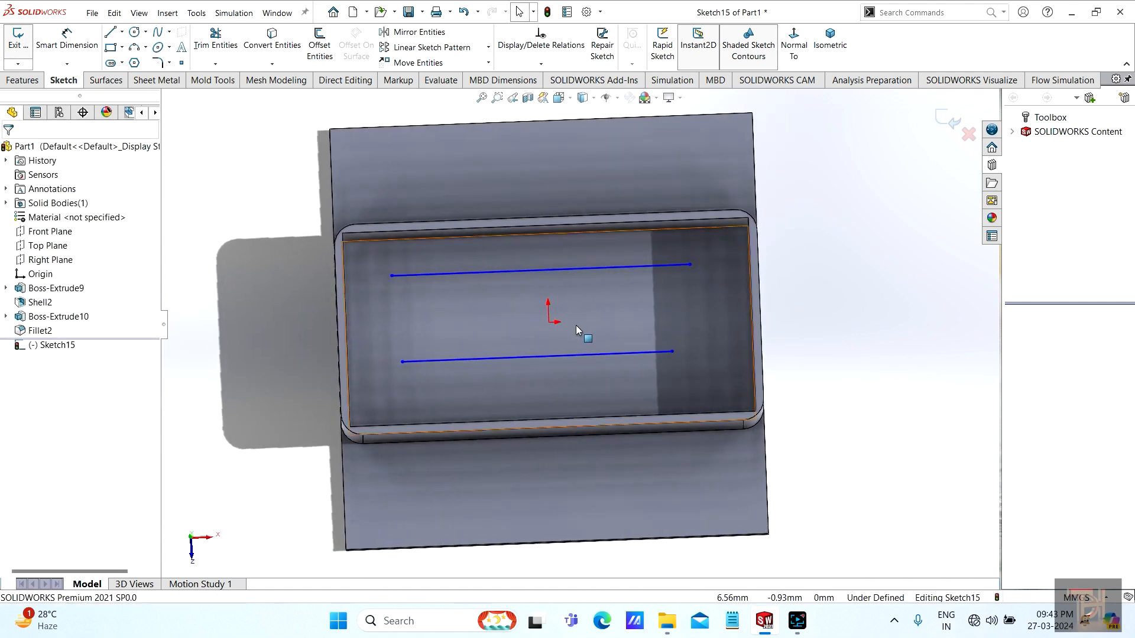
left_click(110, 32)
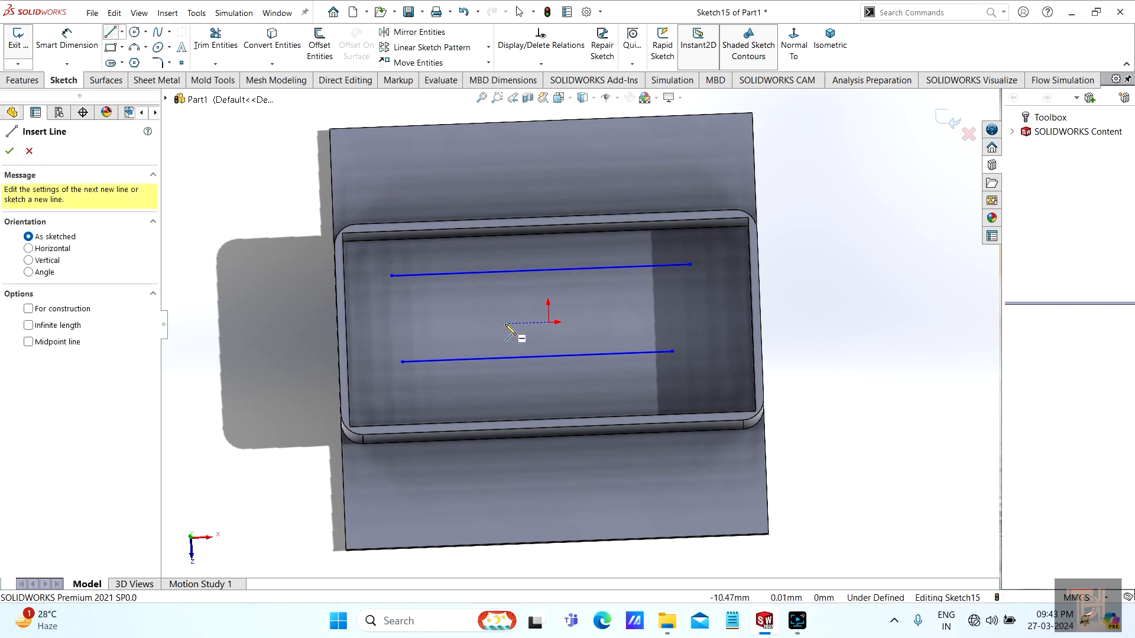
left_click(453, 281)
left_click(456, 334)
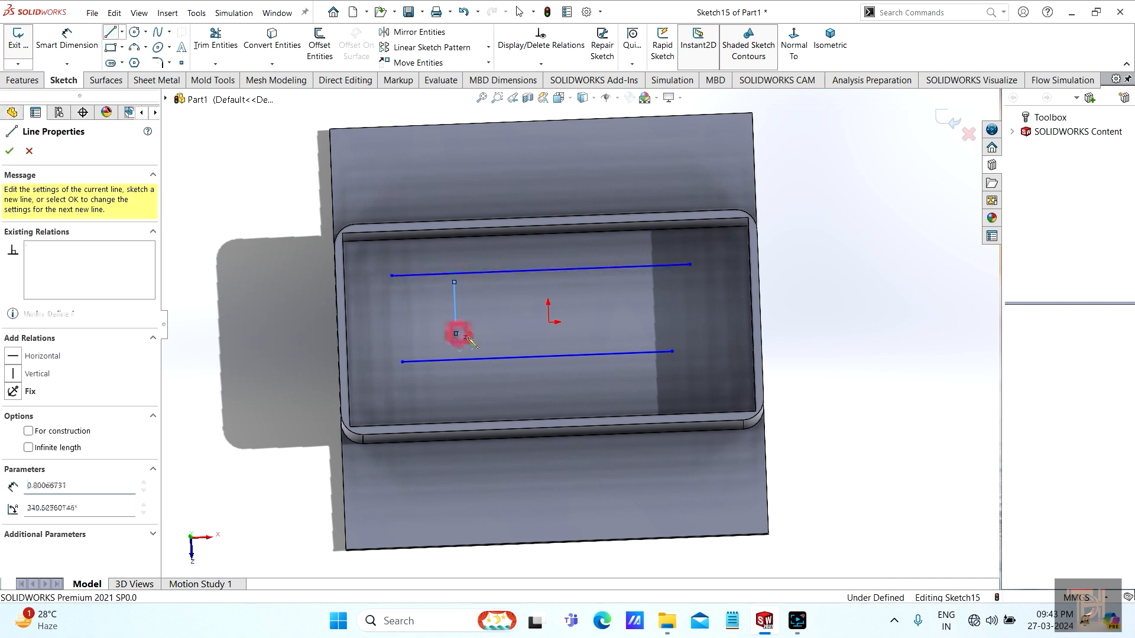
right_click(515, 332)
left_click(541, 347)
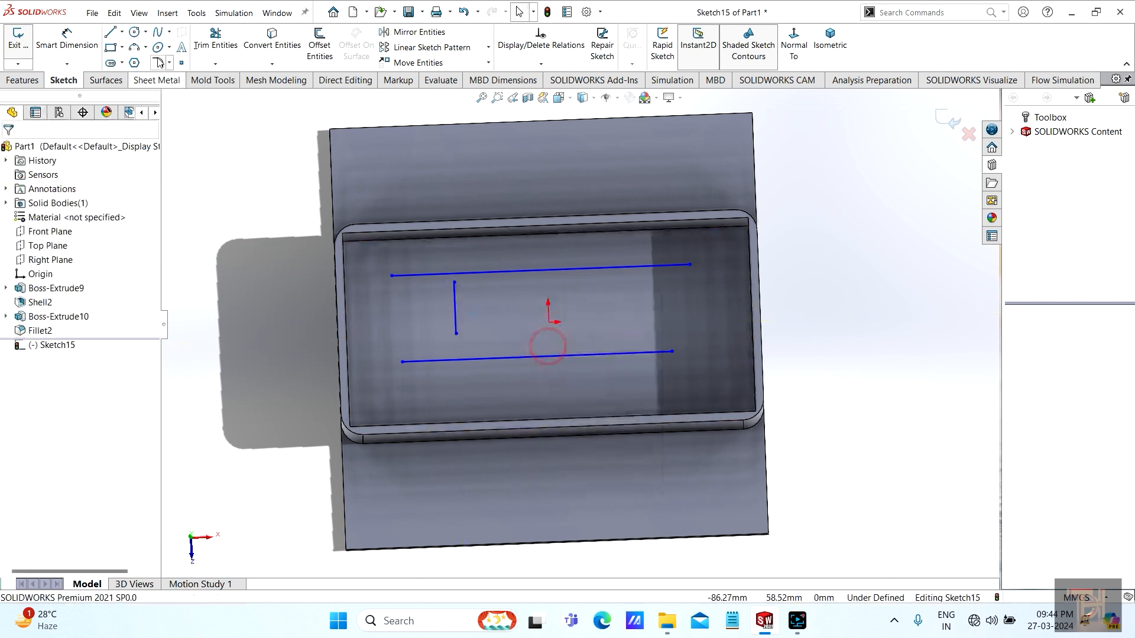
Sketch another short vertical line between the two horizontal lines, right of the origin.
left_click(110, 32)
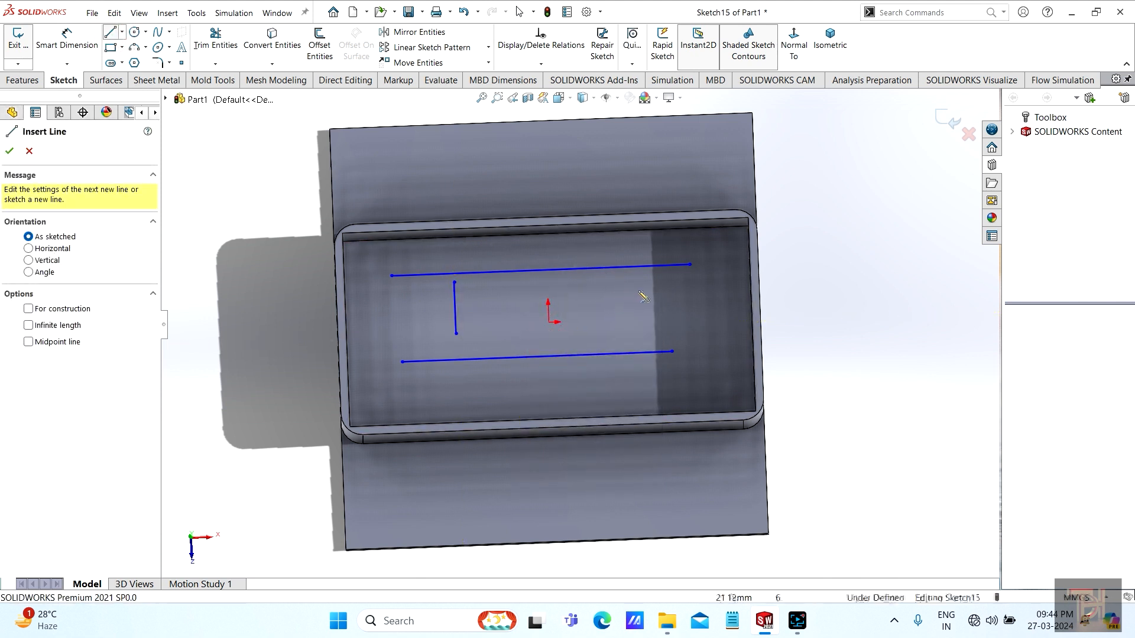
left_click(619, 289)
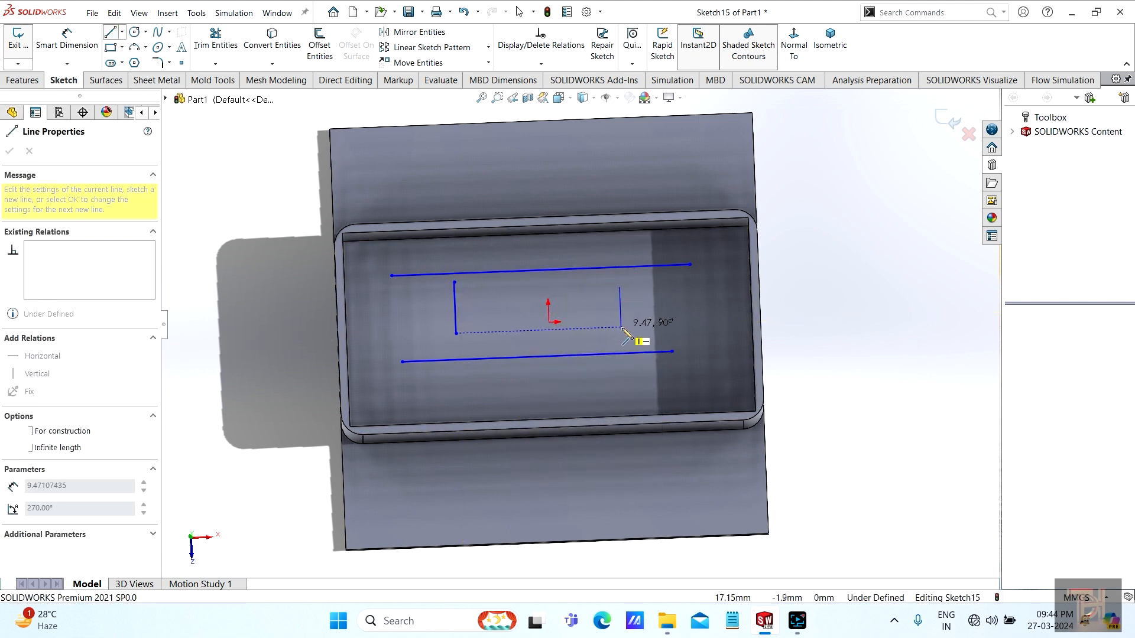
left_click(621, 332)
right_click(652, 328)
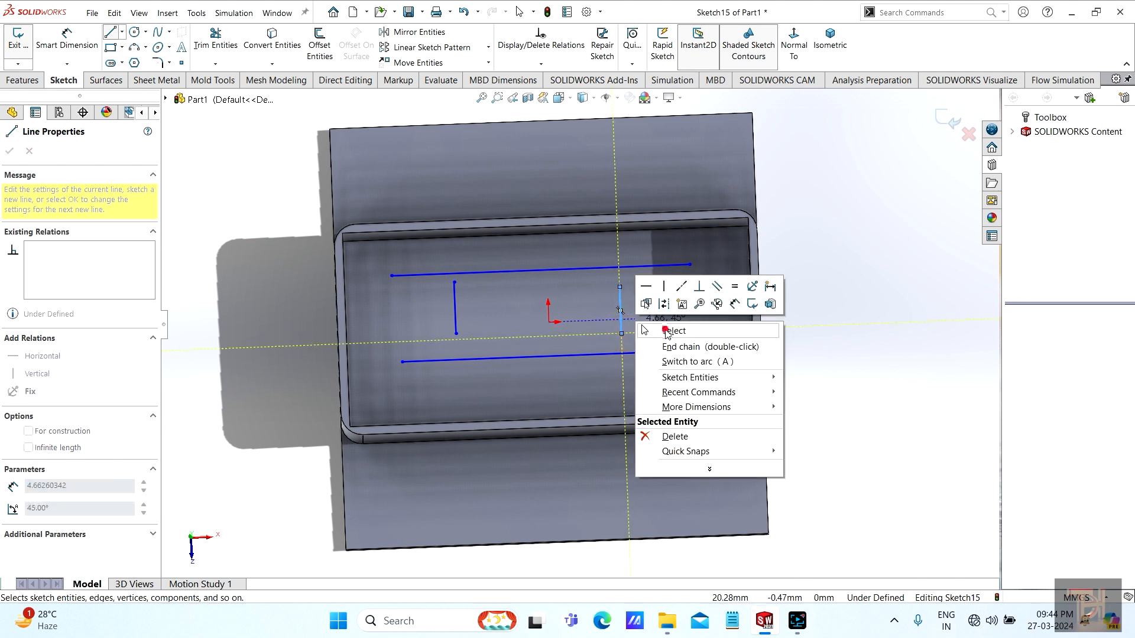
left_click(665, 330)
Sketch a short vertical line between the lower horizontal line and the box's front wall.
left_click(111, 32)
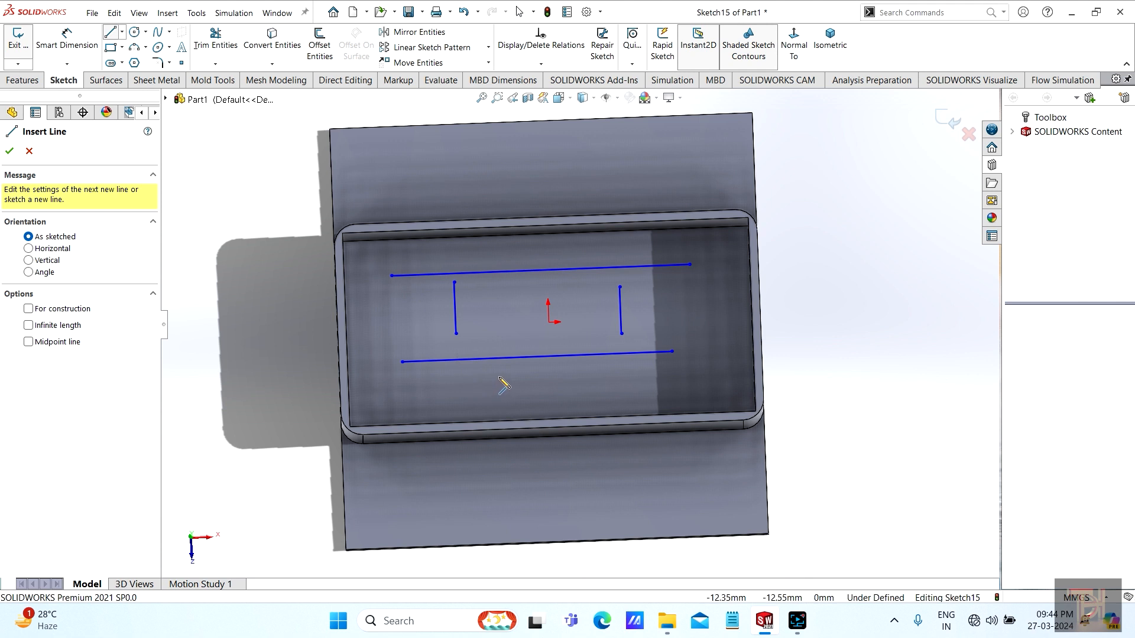
left_click(499, 374)
left_click(500, 411)
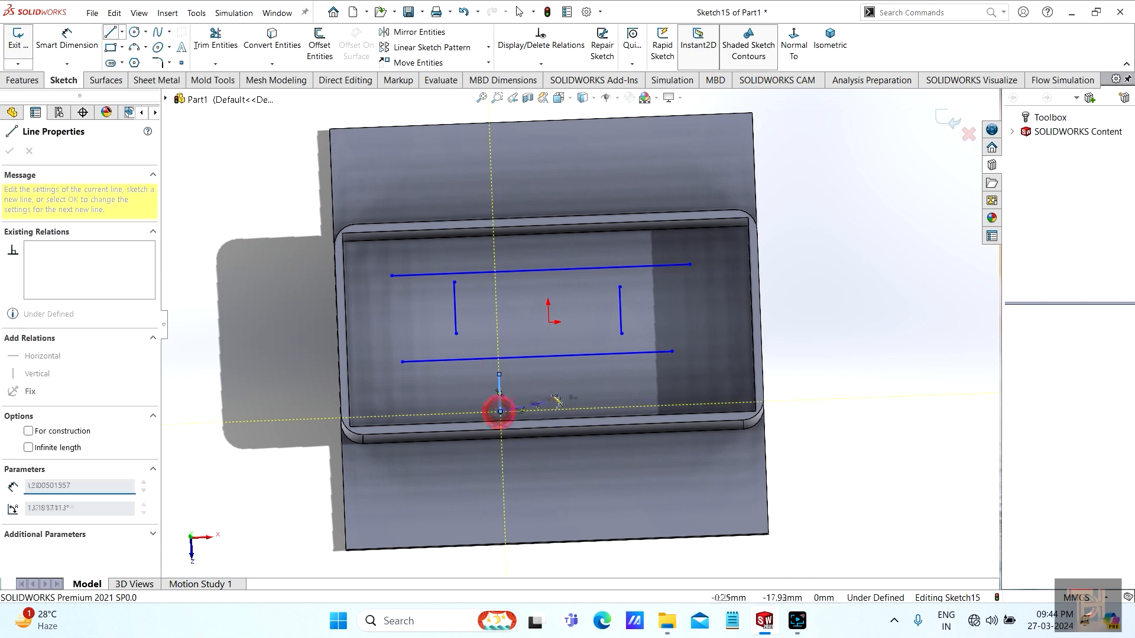
right_click(554, 395)
left_click(591, 404)
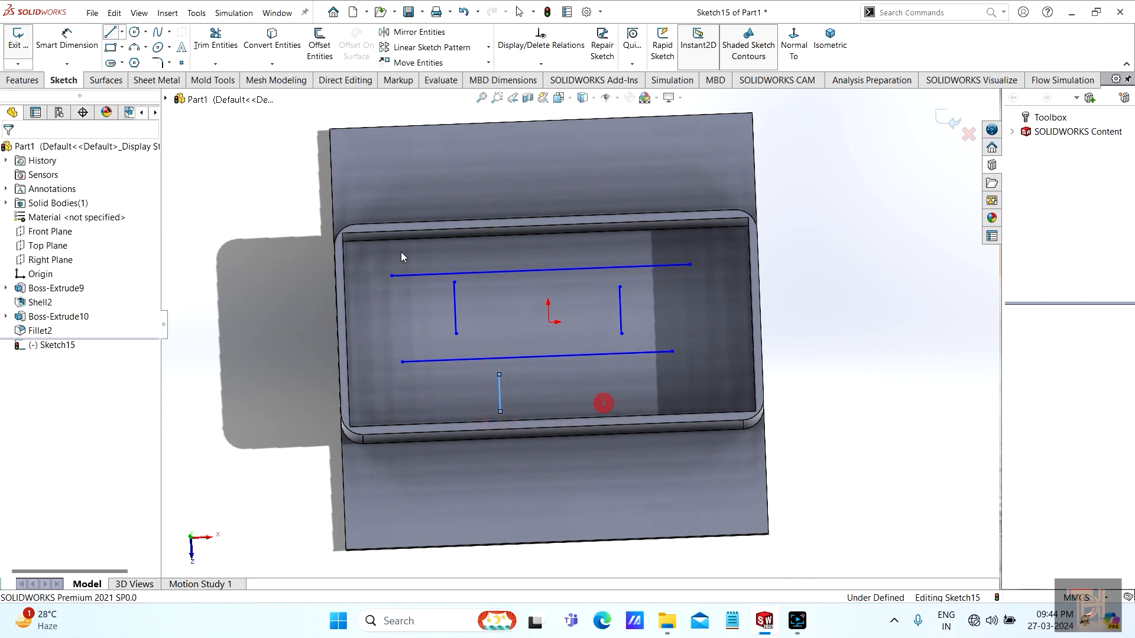
left_click(110, 32)
middle_click_drag(590, 337, 555, 306)
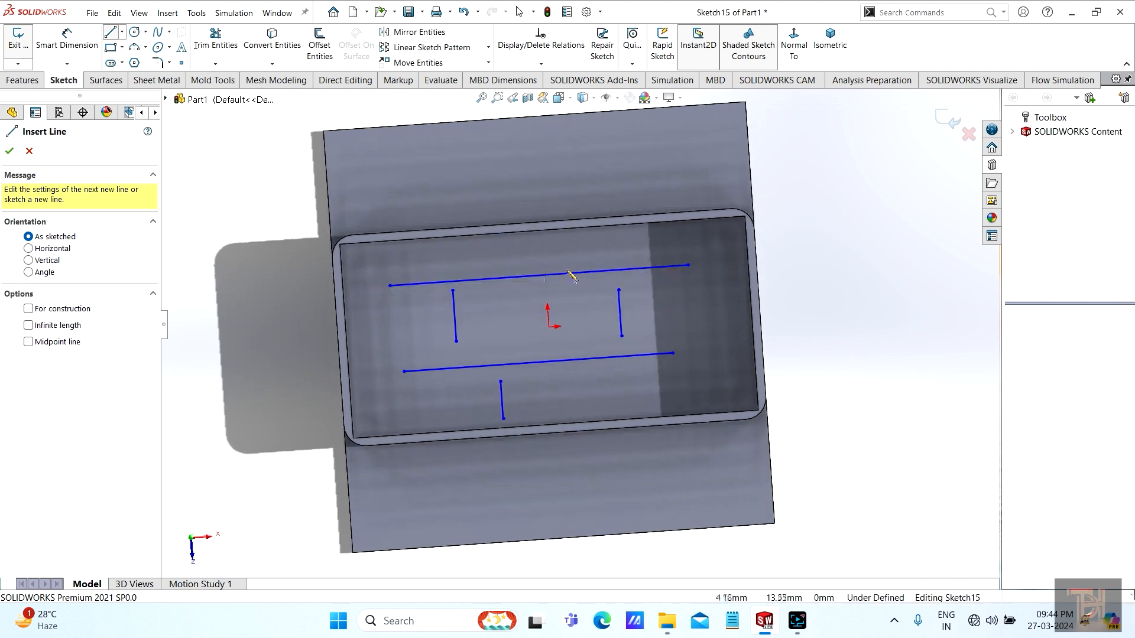
right_click(209, 187)
left_click(254, 190)
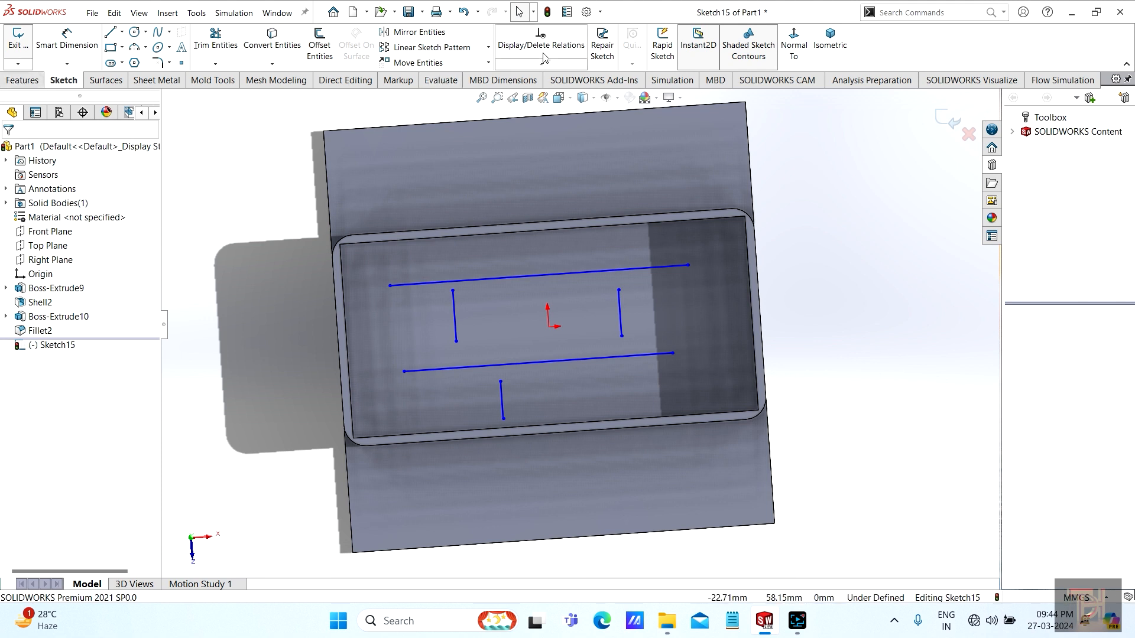
Create a Rib from the five sketched lines and examine its detailed preview.
left_click(23, 80)
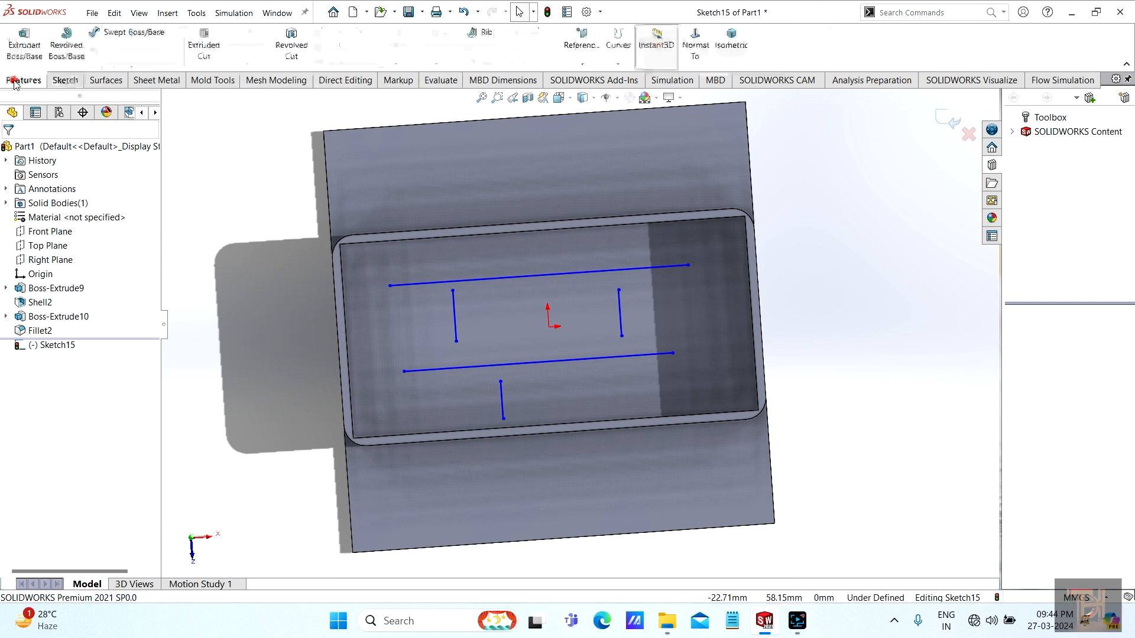
left_click(482, 32)
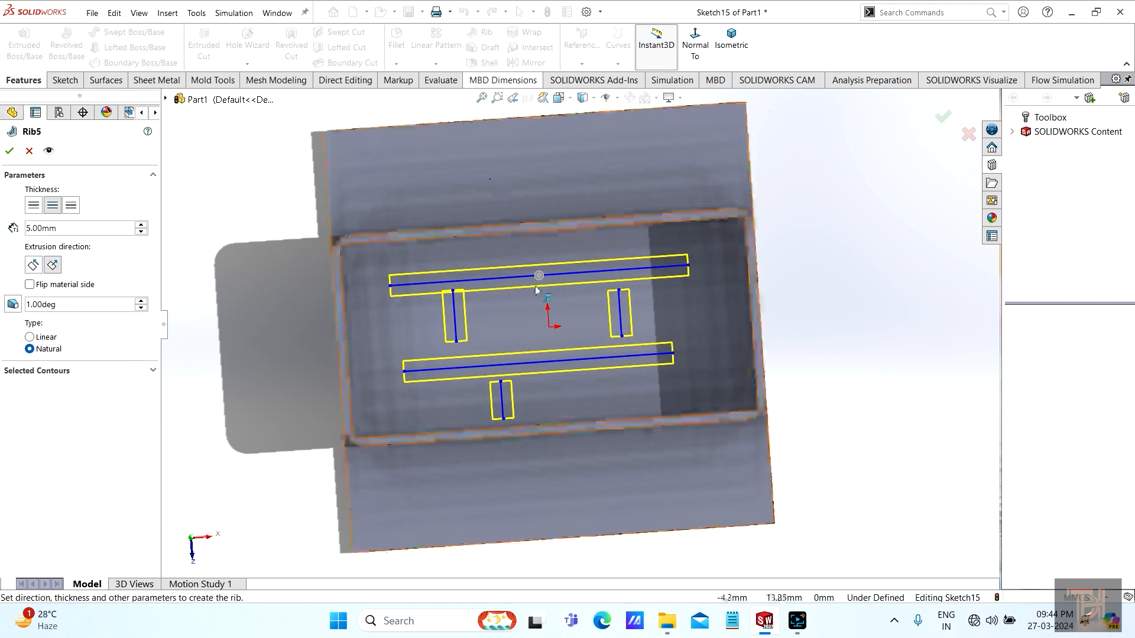
middle_click_drag(499, 224, 520, 246)
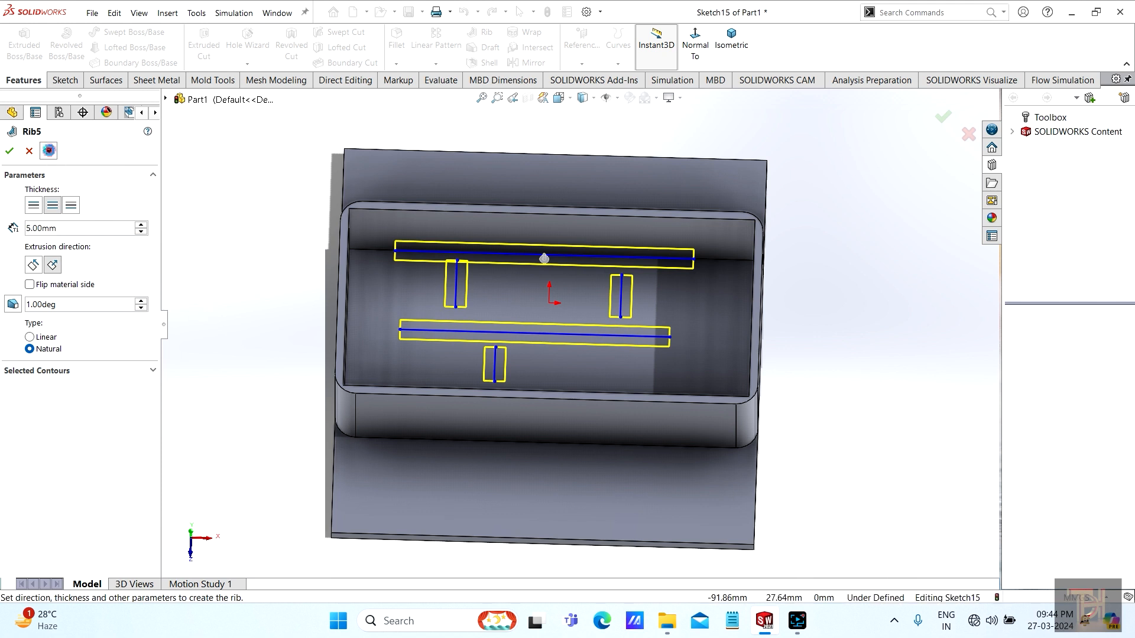
left_click(48, 150)
middle_click_drag(896, 384, 871, 354)
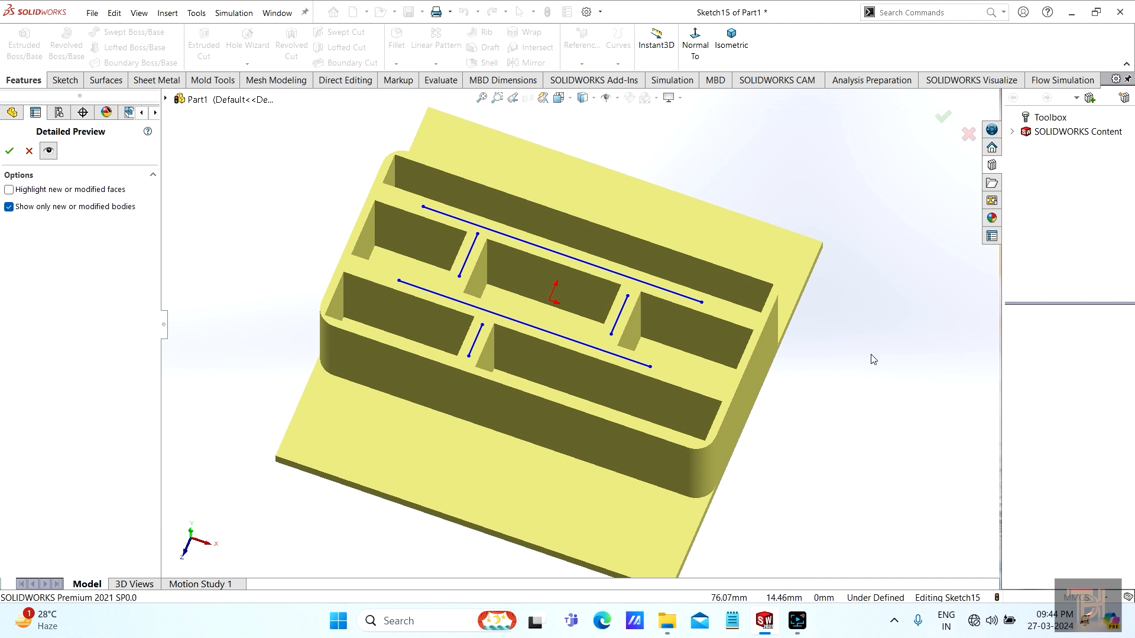
Leave the detailed preview and set the rib thickness to 2 mm.
left_click(49, 152)
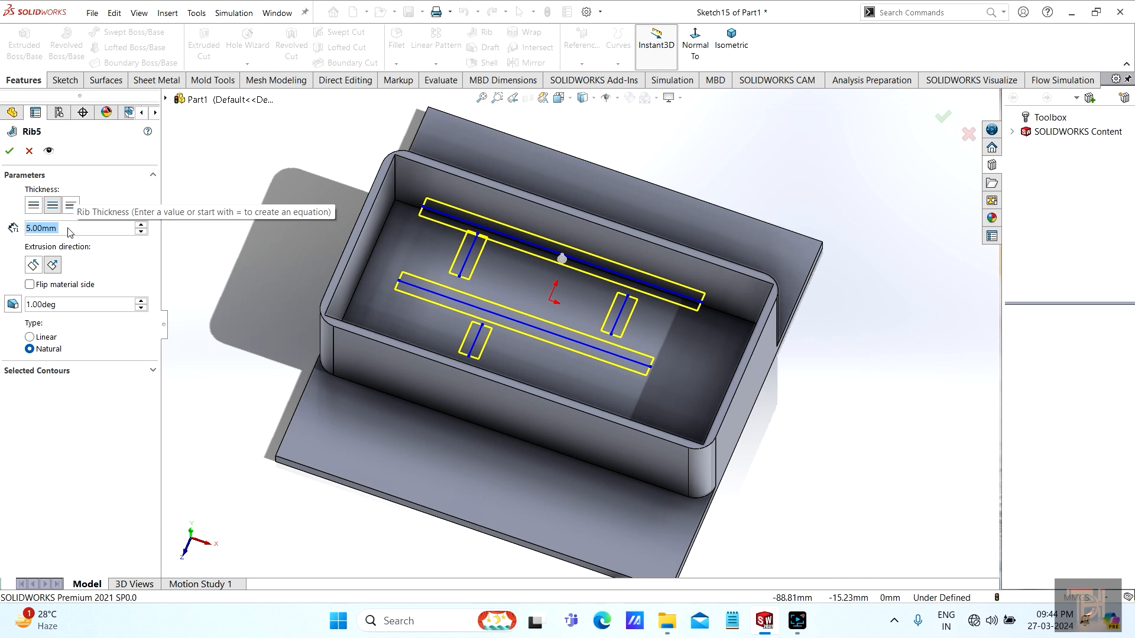
type("2")
key("Return")
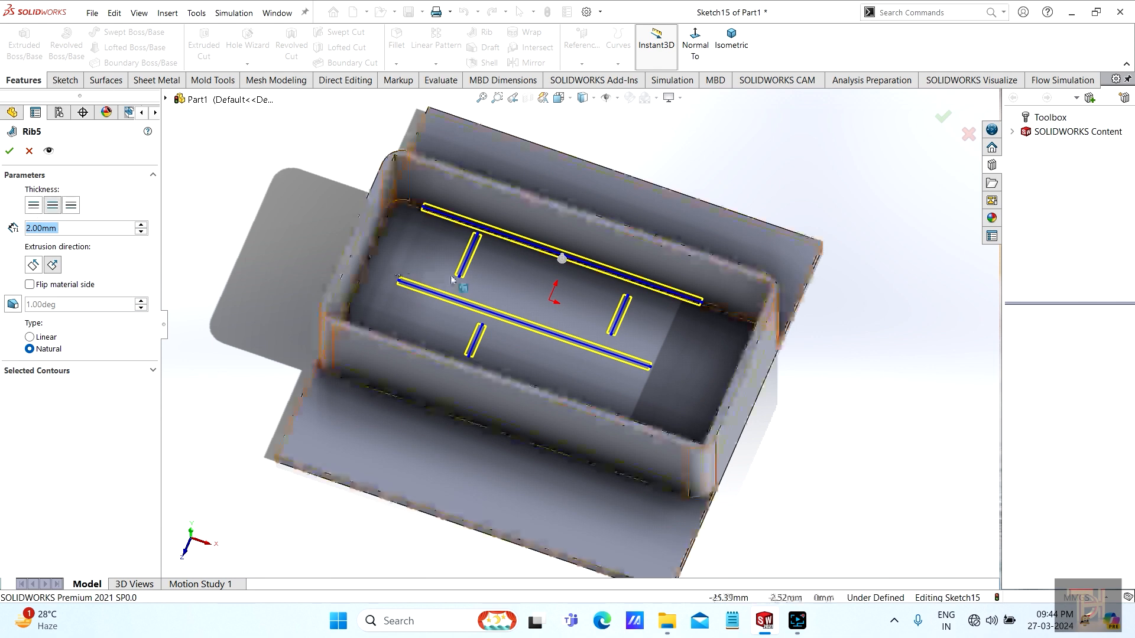
Try applying the rib thickness to each single side of the sketch lines, and return it to both sides.
scroll(491, 273, "down", 10)
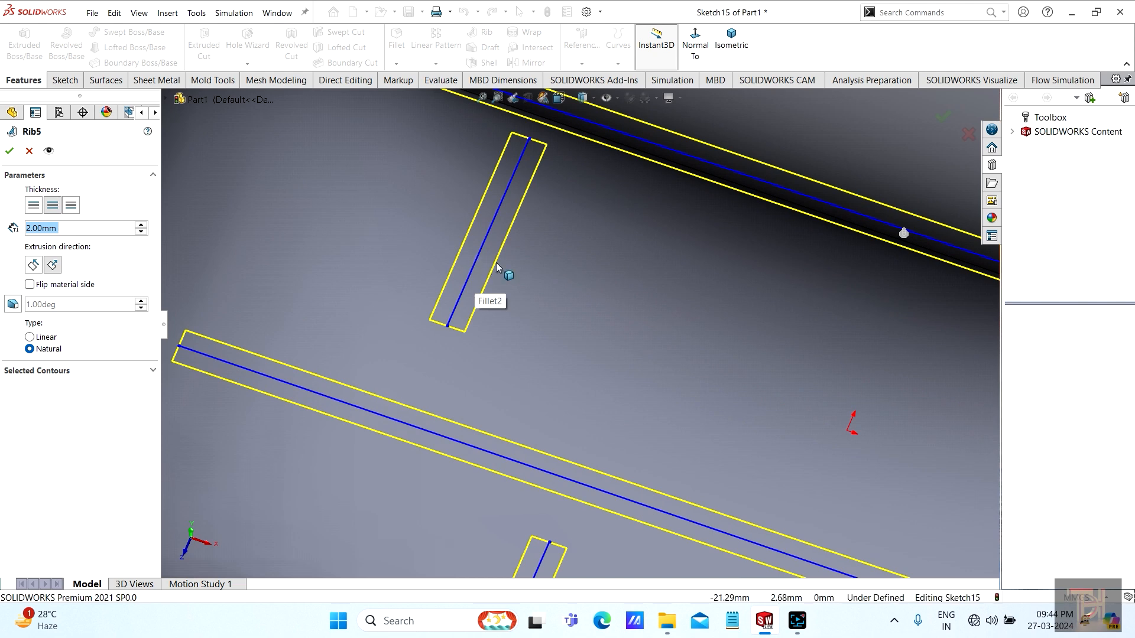
left_click(33, 207)
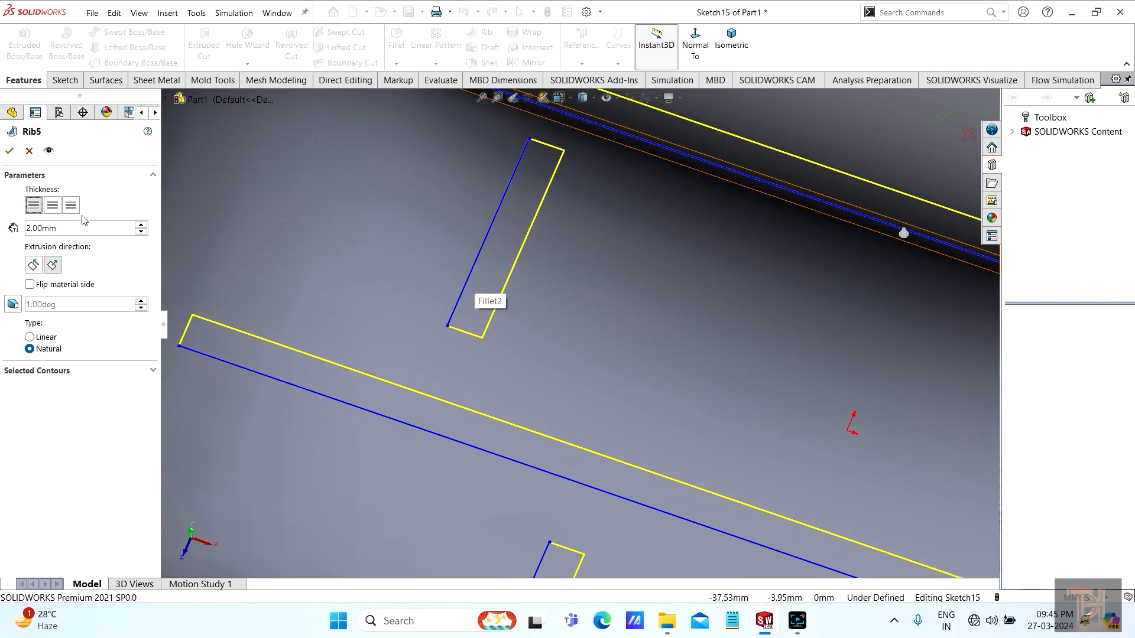
left_click(72, 206)
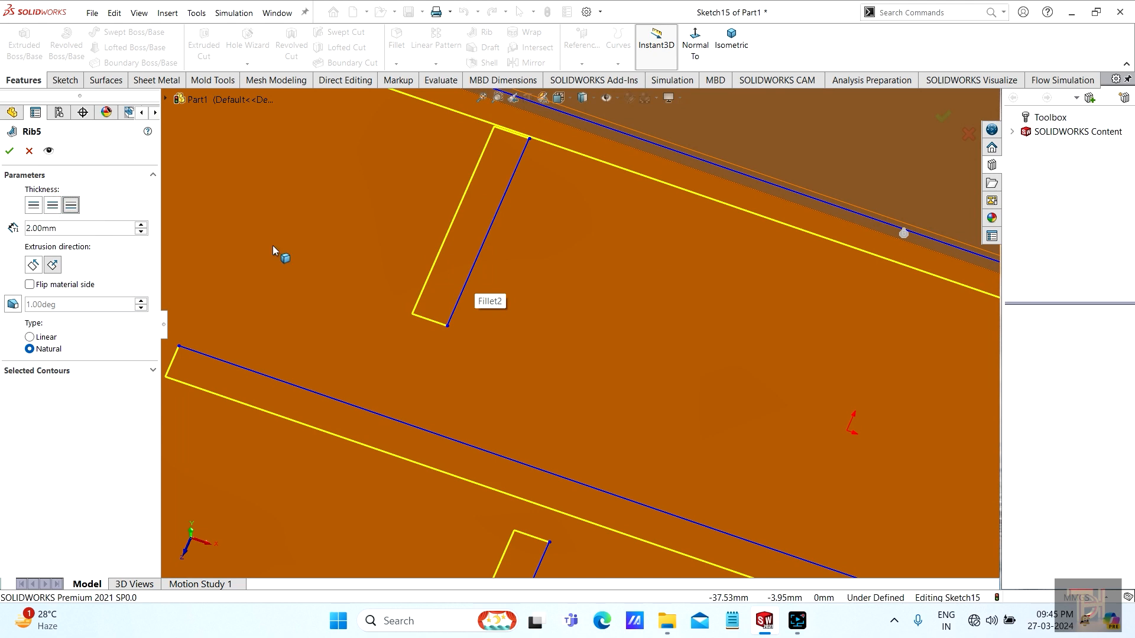
left_click(52, 206)
scroll(665, 415, "up", 6)
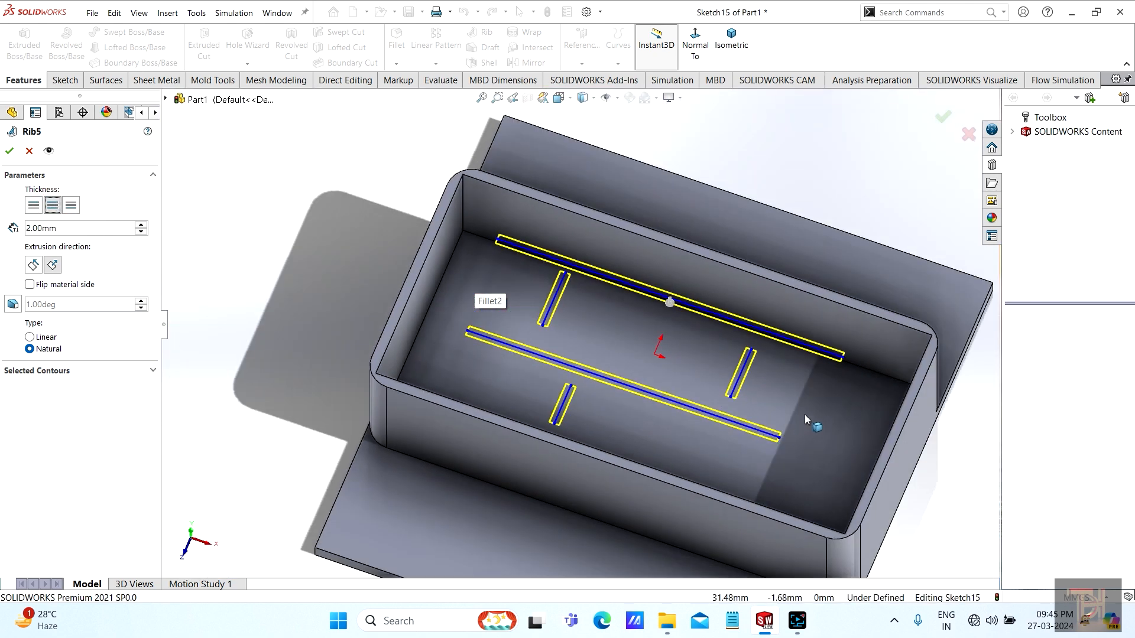
scroll(804, 415, "down", 3)
scroll(804, 416, "up", 4)
middle_click_drag(848, 444, 870, 449)
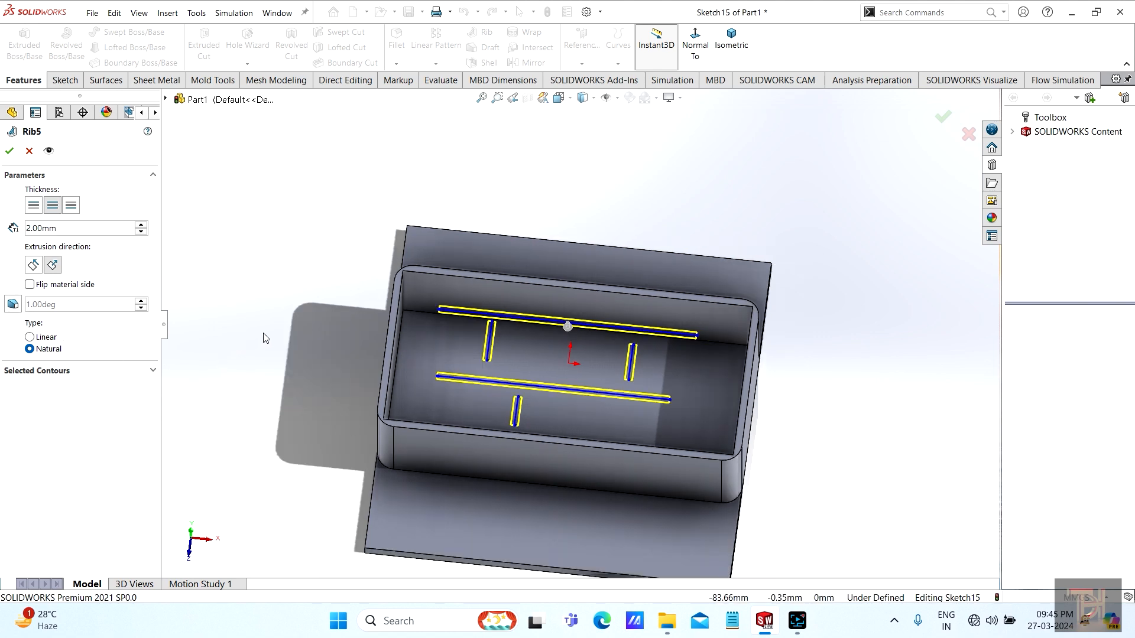
Add an outward draft to the rib and set the draft angle to 2 degrees.
middle_click_drag(265, 338, 306, 293)
scroll(528, 402, "down", 5)
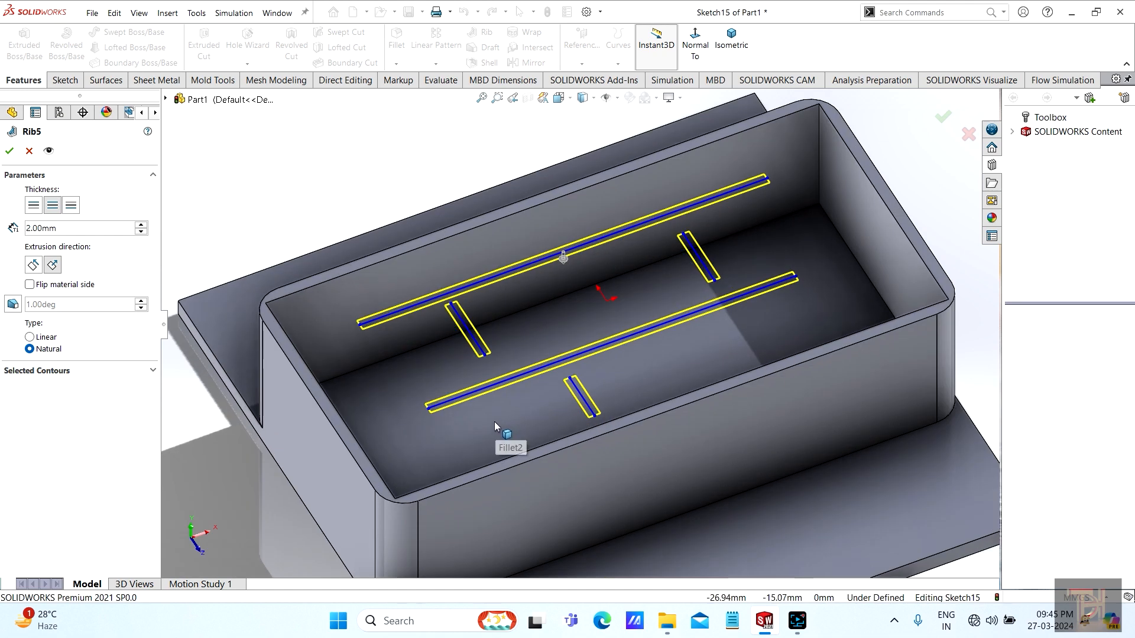
left_click(12, 304)
scroll(271, 388, "up", 1)
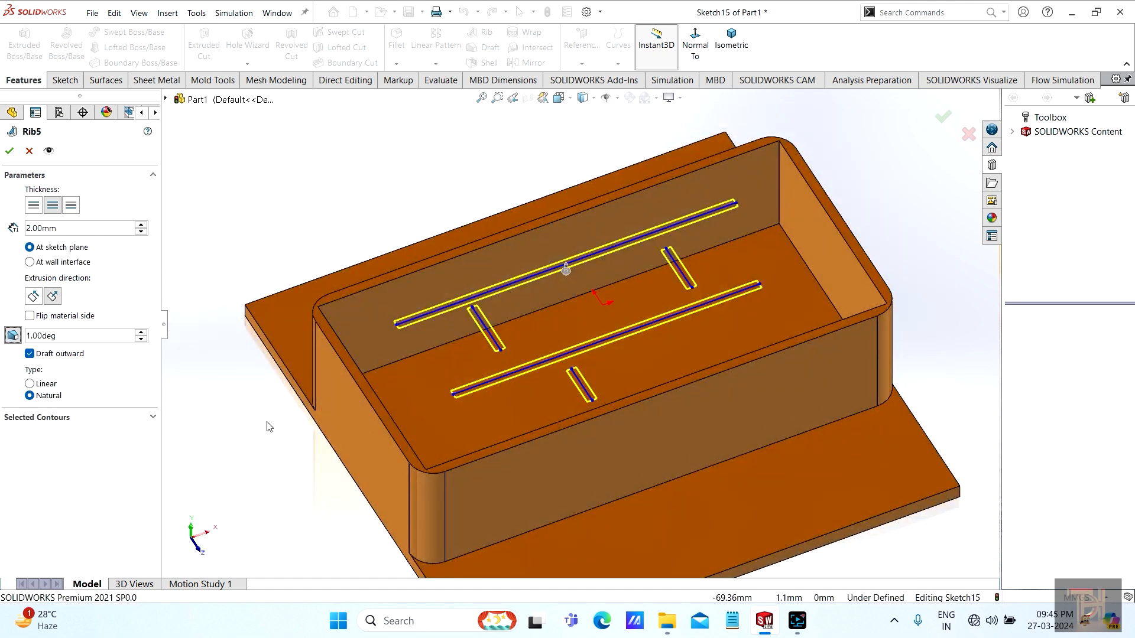
scroll(267, 422, "down", 1)
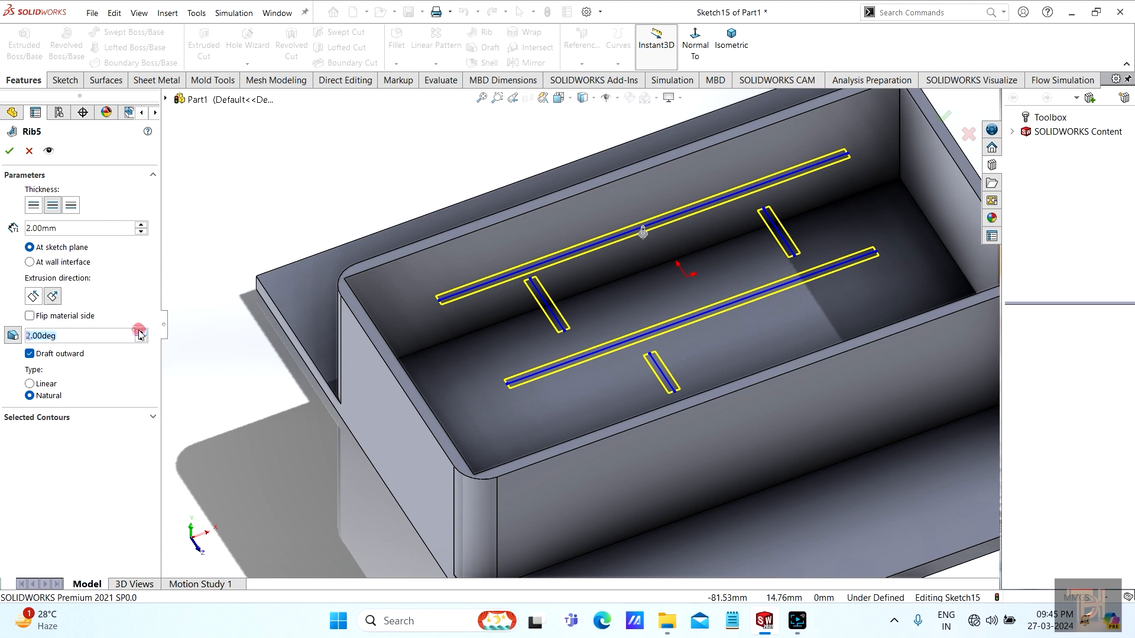
Examine the drafted ribs in the detailed preview, including their junctions, and accept the Rib feature.
left_click(45, 151)
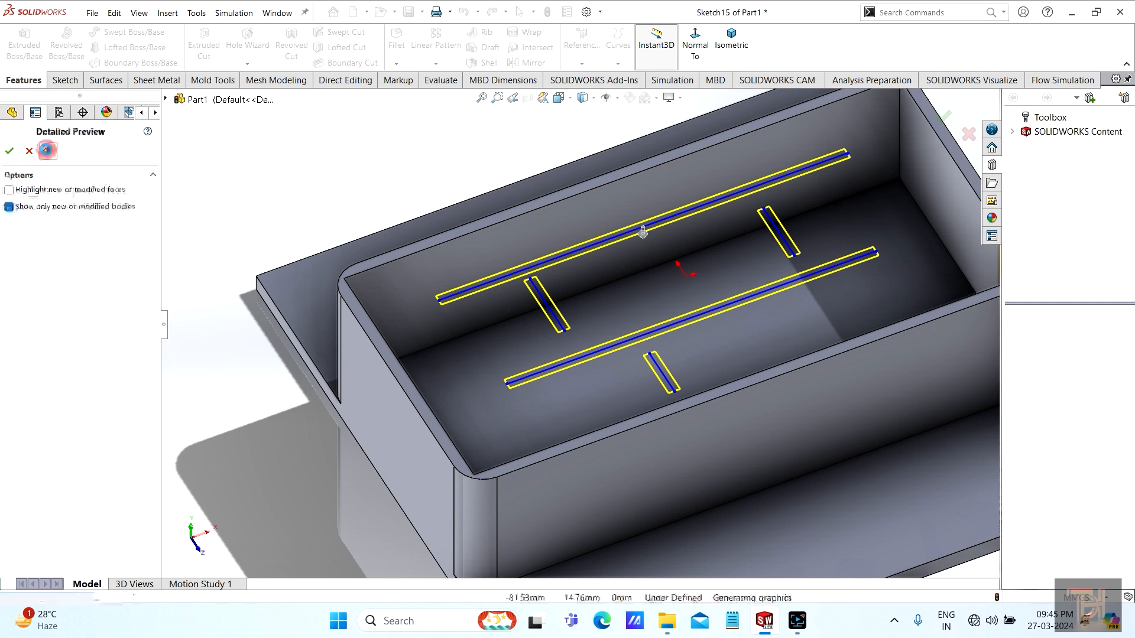
middle_click_drag(473, 393, 627, 390)
middle_click_drag(470, 407, 600, 425)
scroll(514, 334, "down", 6)
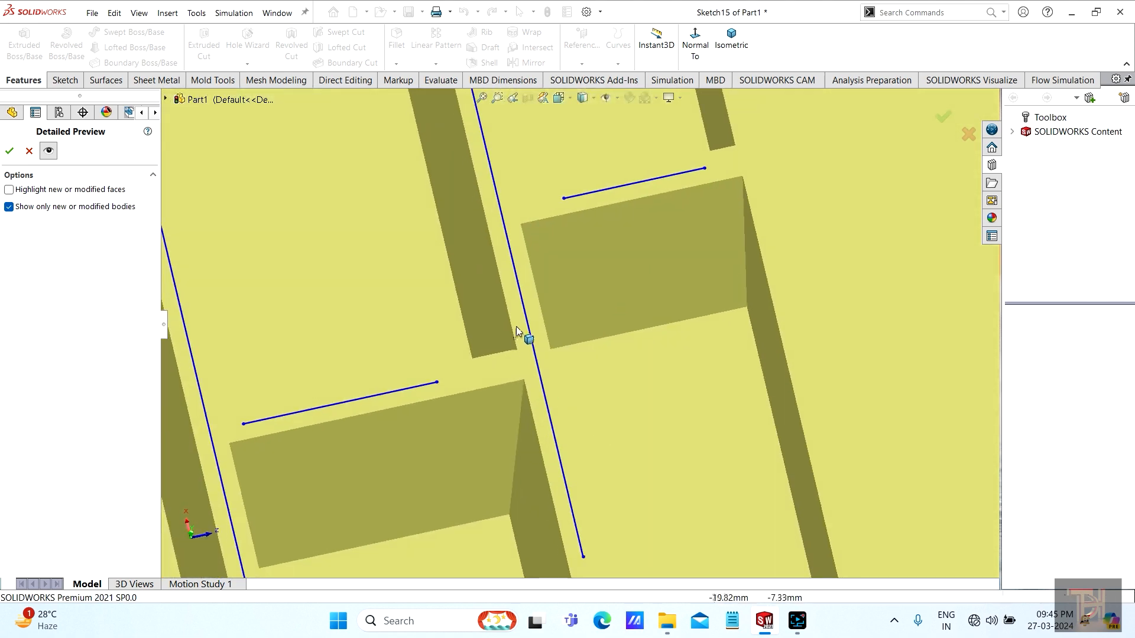
scroll(502, 317, "up", 6)
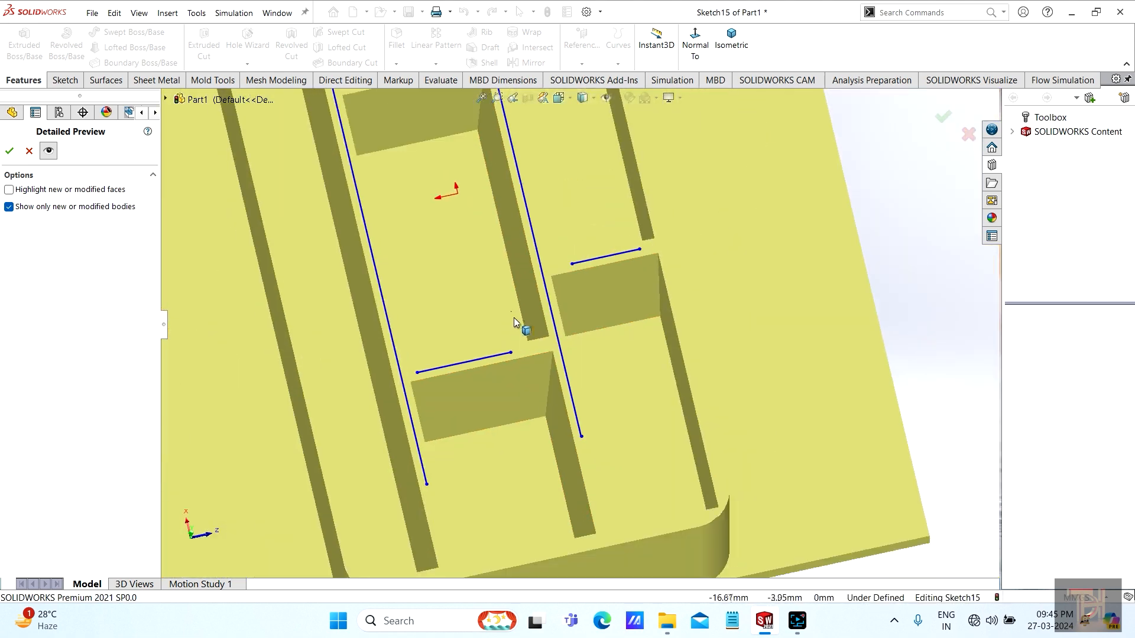
middle_click_drag(574, 438, 734, 418)
scroll(734, 418, "up", 3)
scroll(691, 202, "down", 4)
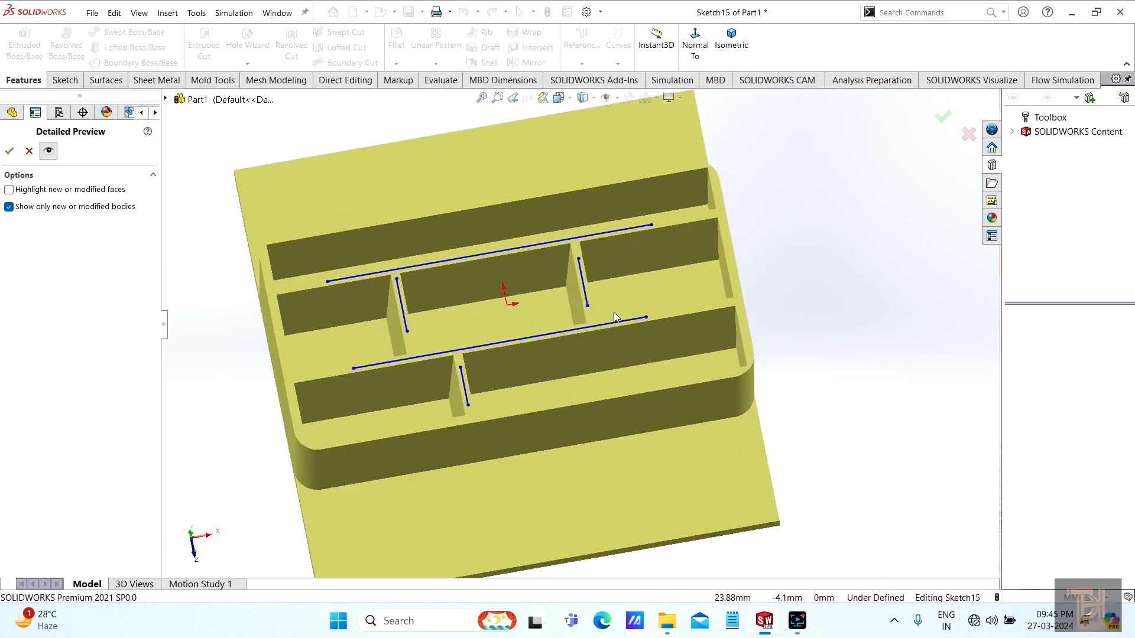
mouse_move(516, 429)
middle_mouse_down()
mouse_move(526, 423)
mouse_move(509, 434)
middle_mouse_up()
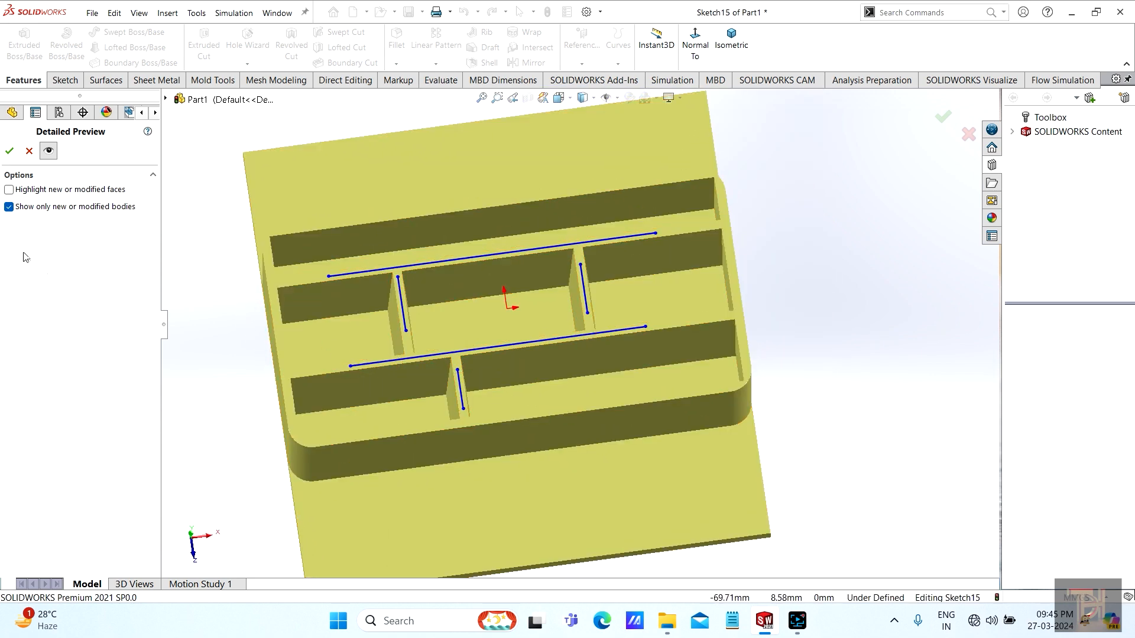
left_click(10, 152)
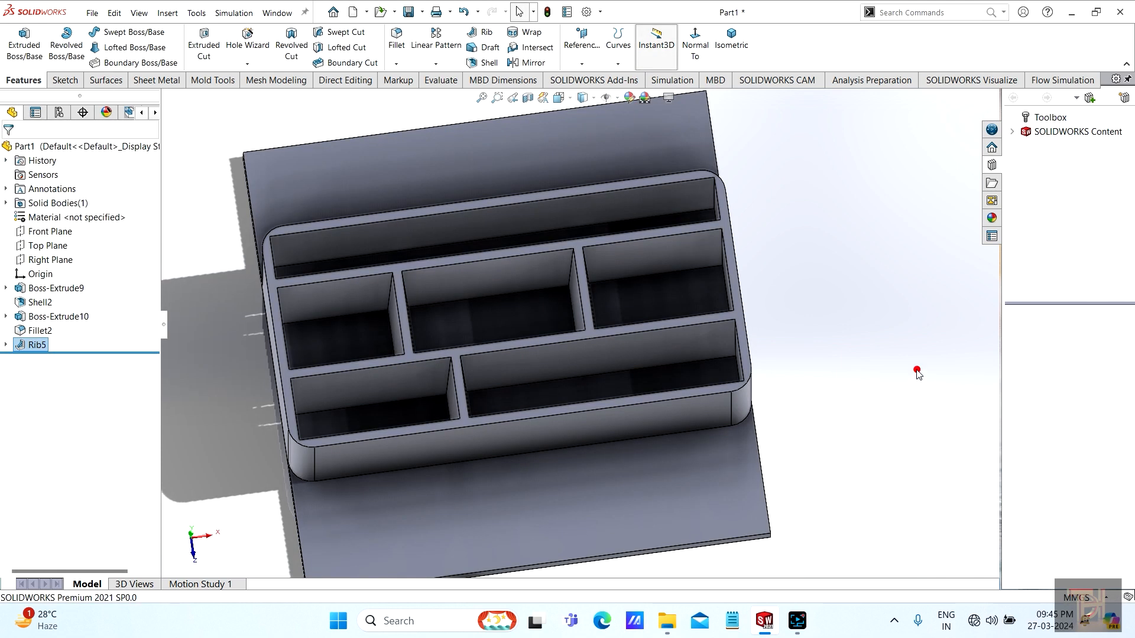
Examine the finished ribs and the compartments they form inside the box from above and from the side.
middle_click_drag(917, 373, 544, 345)
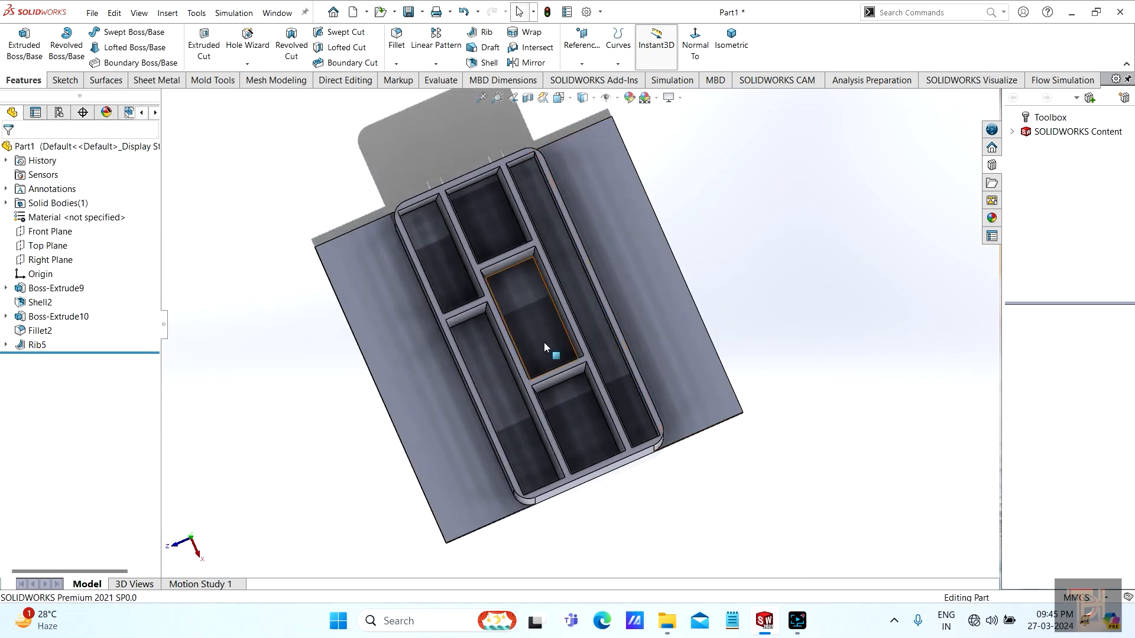
scroll(553, 364, "down", 3)
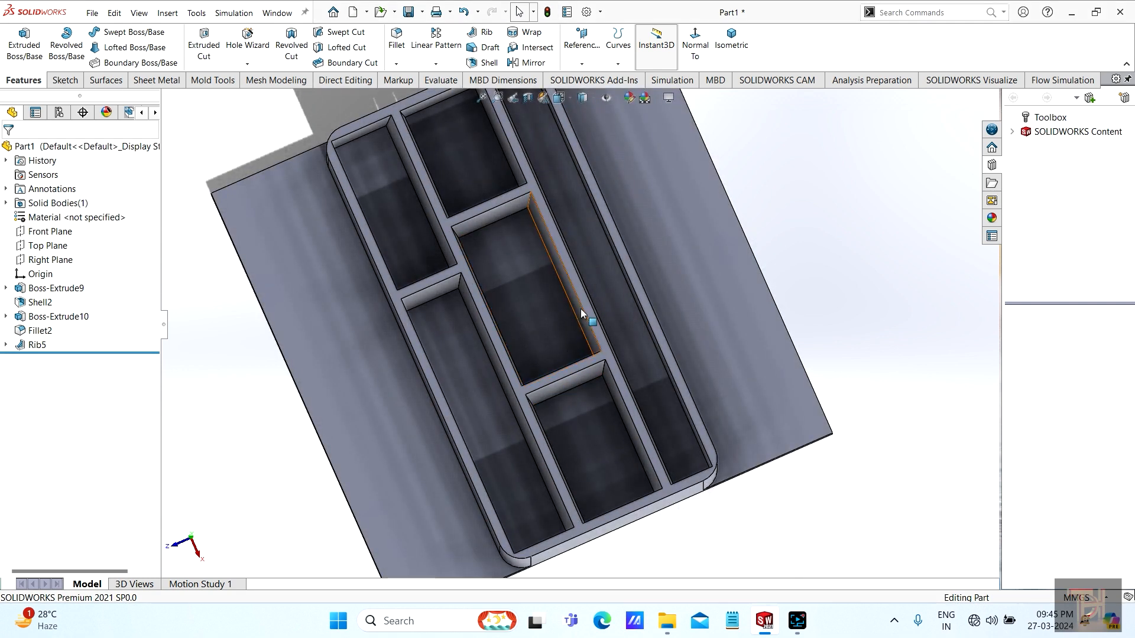
middle_click_drag(558, 389, 621, 314)
scroll(735, 410, "up", 2)
middle_click_drag(763, 437, 652, 349)
scroll(653, 349, "down", 3)
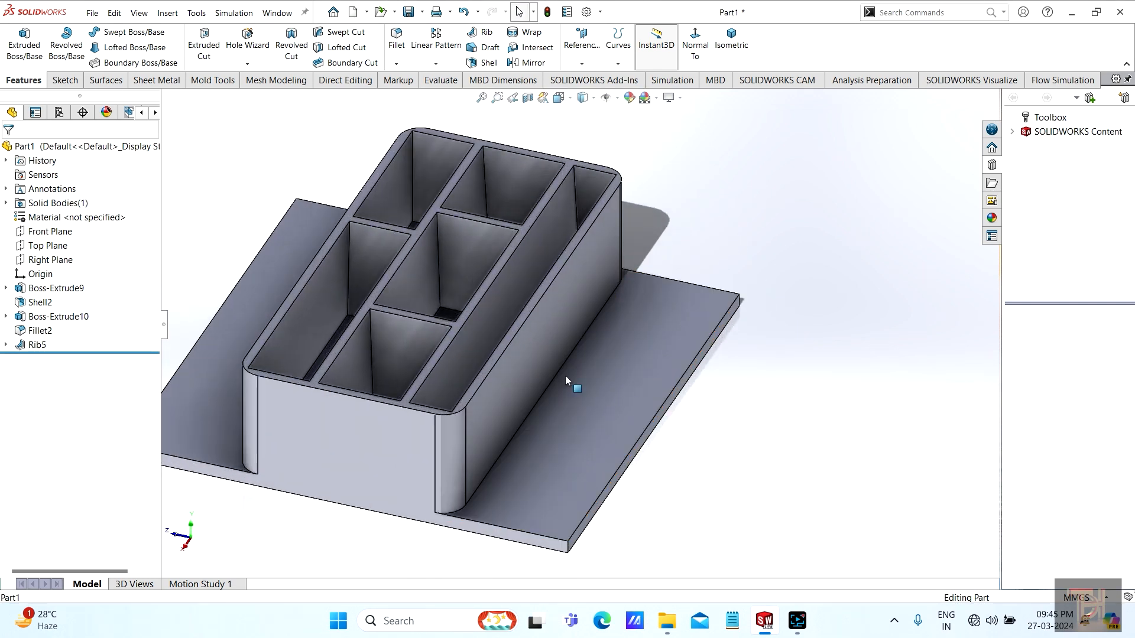
middle_click_drag(611, 381, 732, 471)
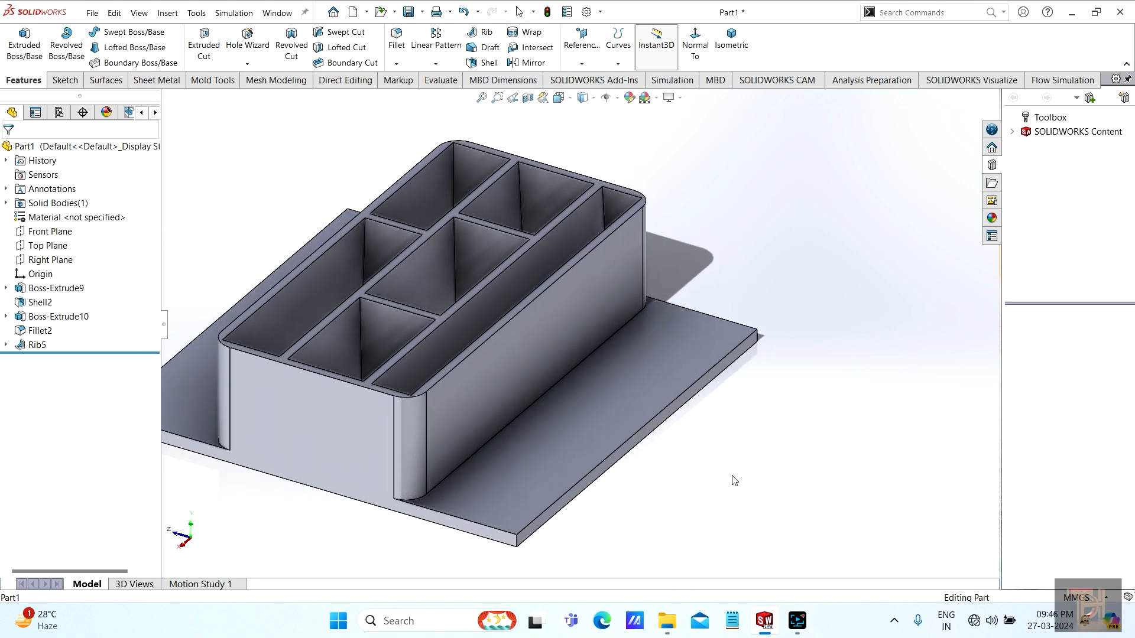
scroll(614, 364, "down", 2)
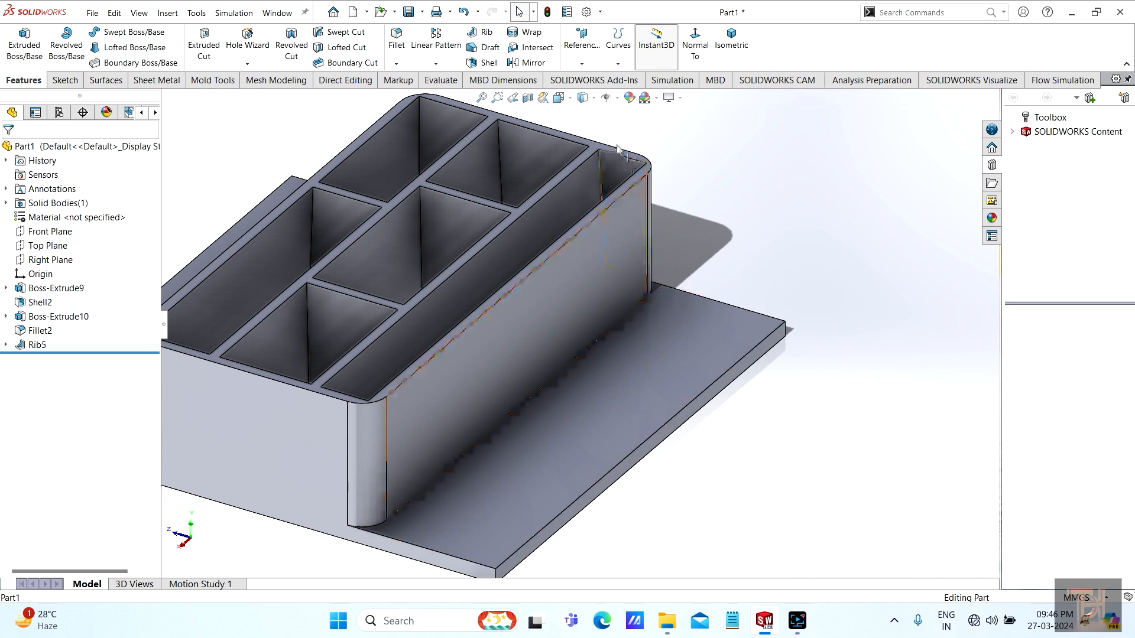
Create an inclined reference plane through the box's long outer rim edge and the base plate's parallel outer edge.
left_click(581, 59)
left_click(591, 76)
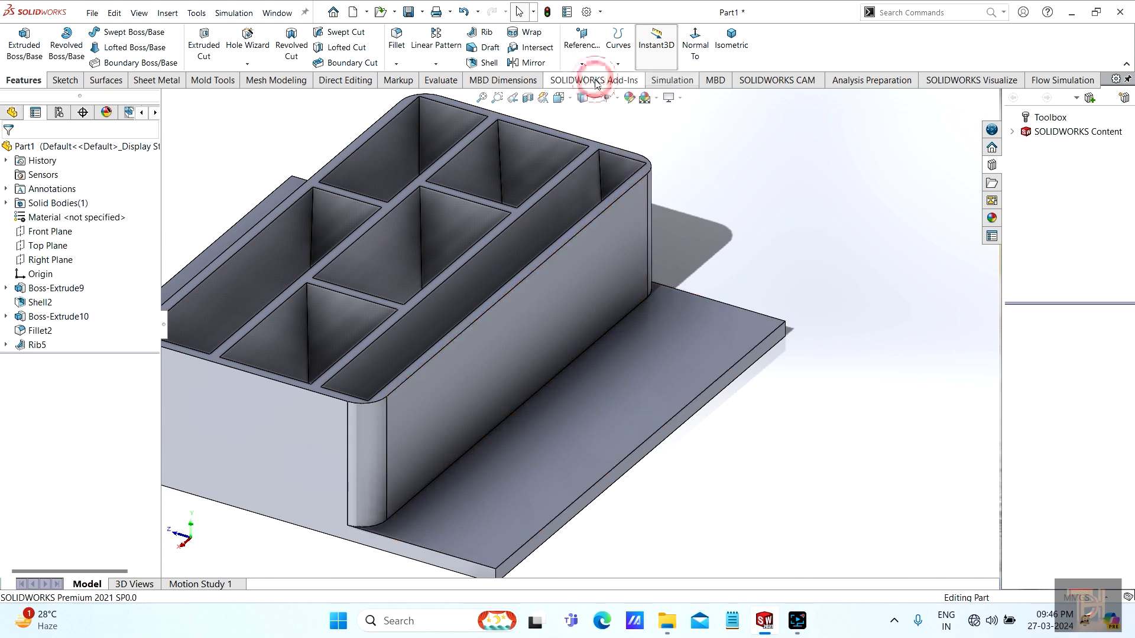
scroll(568, 284, "down", 2)
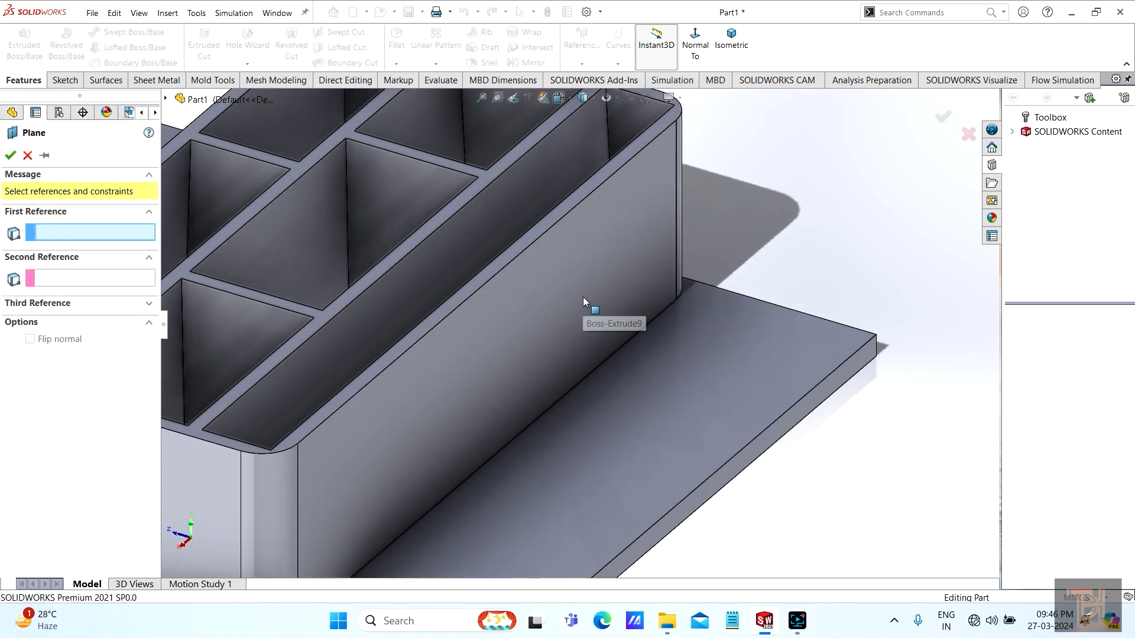
left_click(522, 260)
scroll(602, 372, "up", 3)
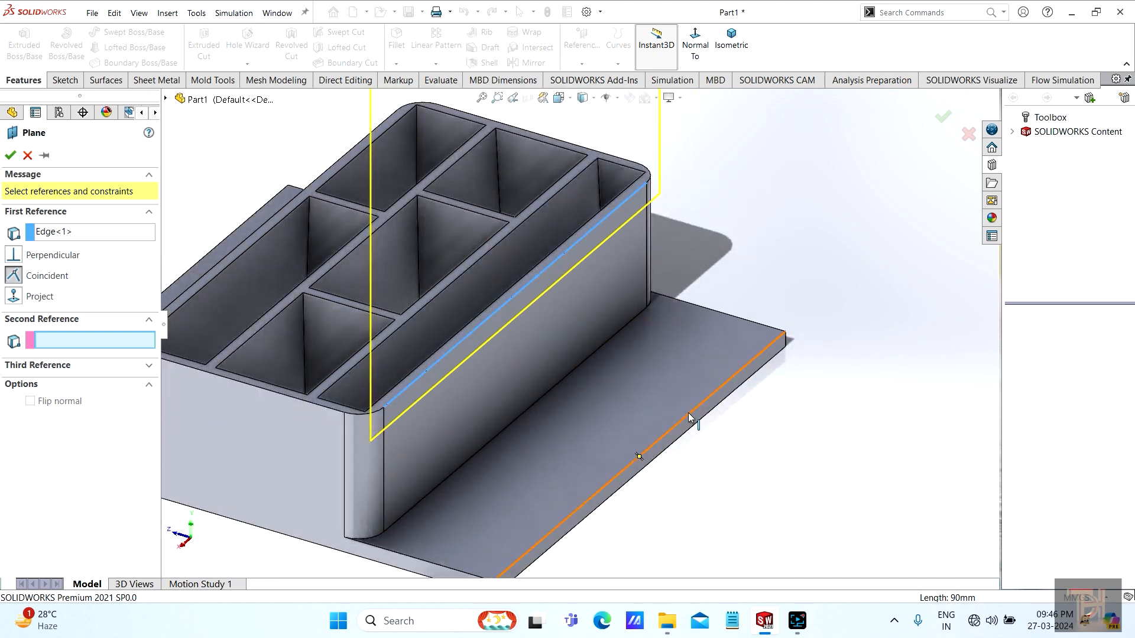
left_click(689, 417)
scroll(634, 395, "up", 2)
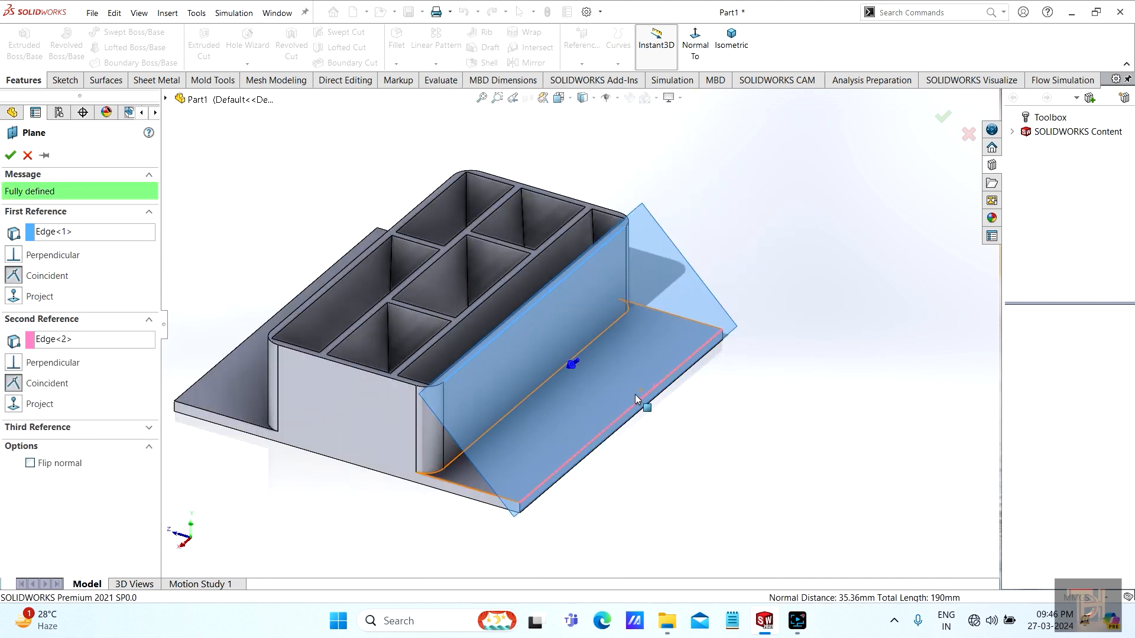
left_click(11, 155)
Start a sketch on the inclined plane and view it face-on from the box's open side.
left_click(679, 271)
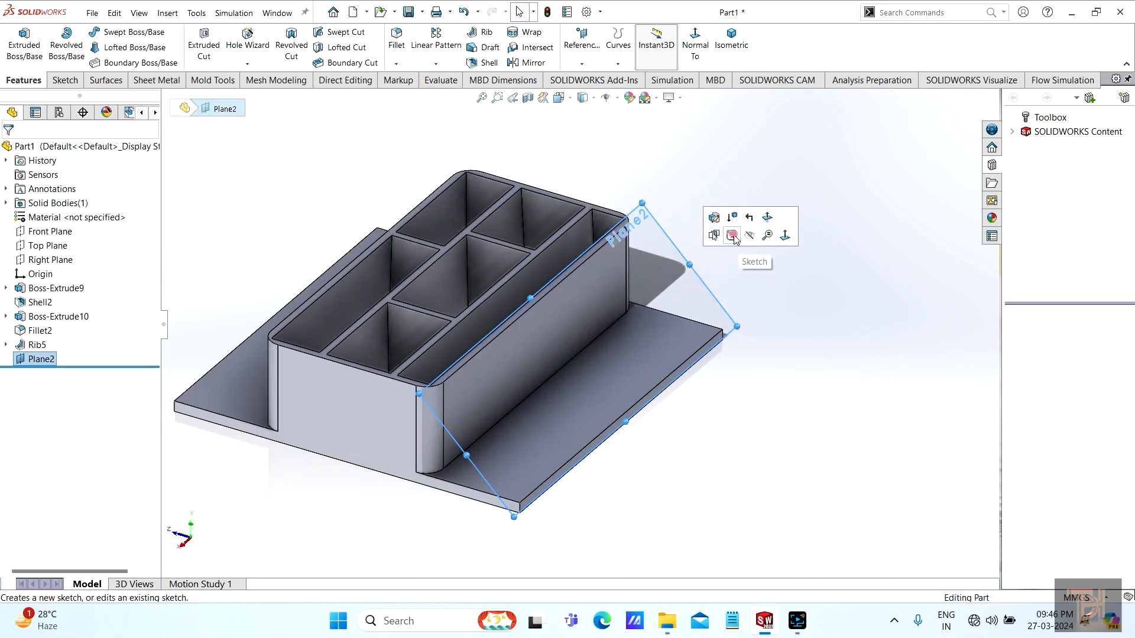
left_click(733, 236)
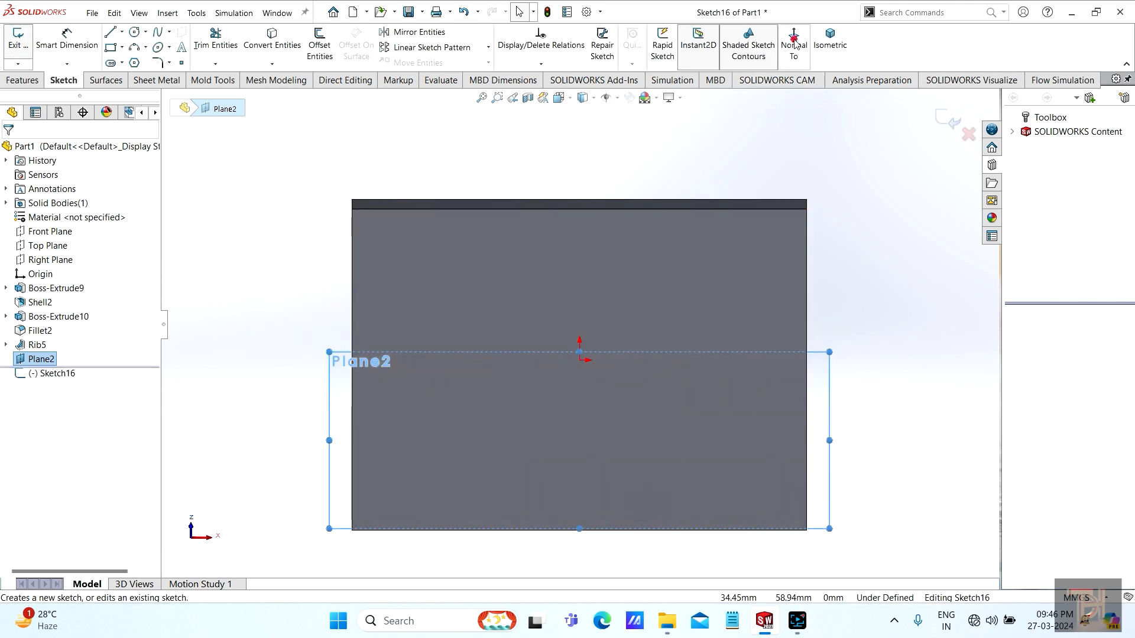
left_click(793, 42)
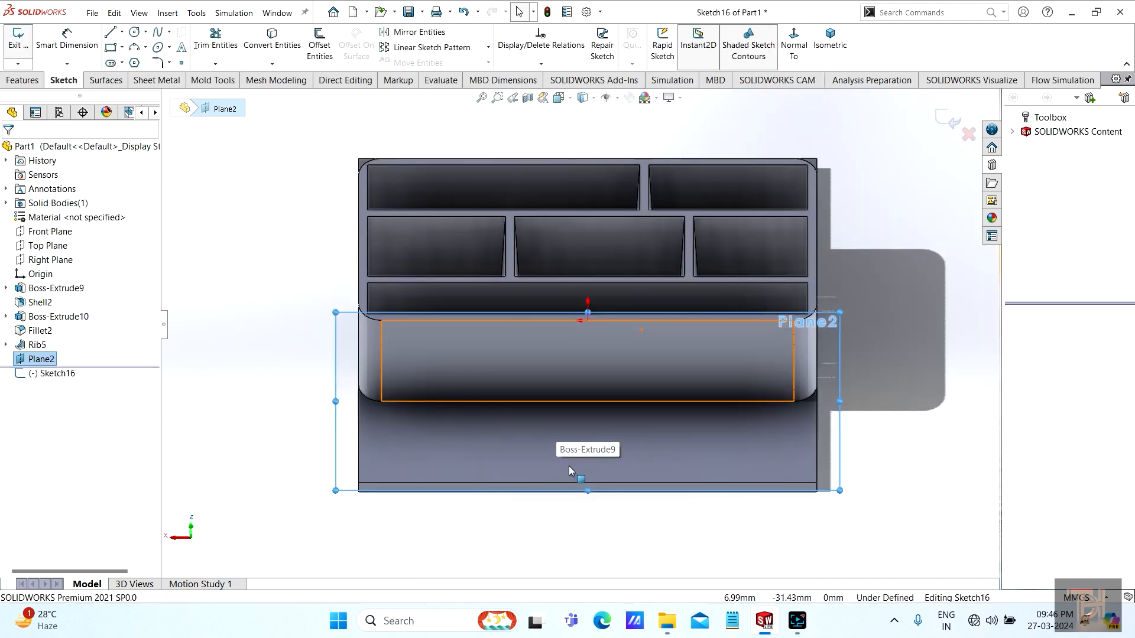
scroll(569, 465, "down", 2)
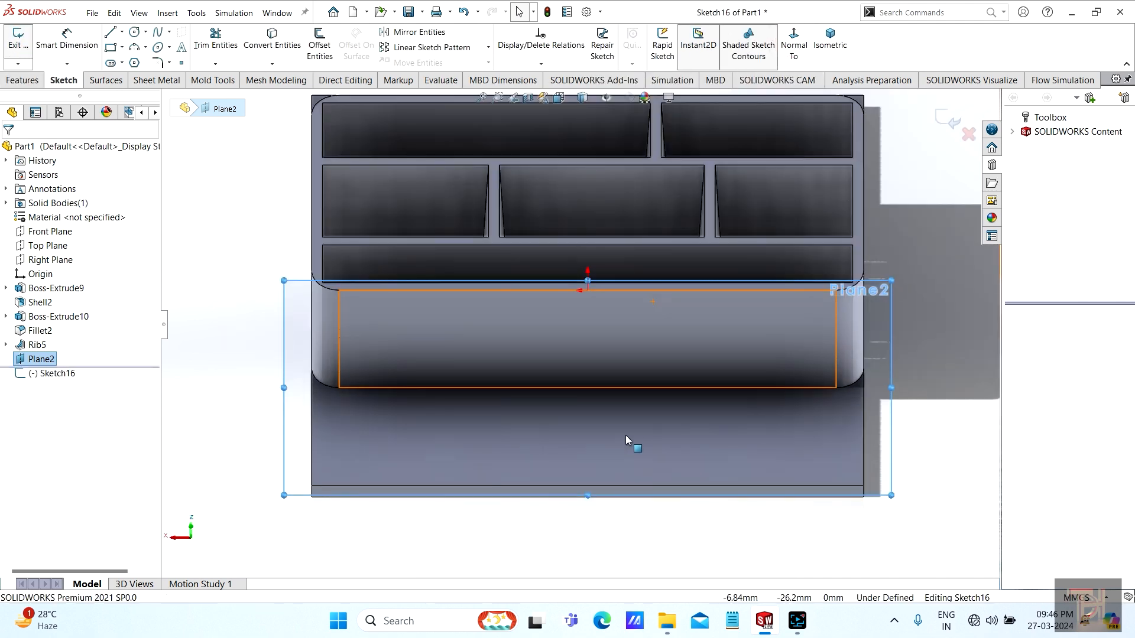
Sketch two vertical lines from the box's outer rim edge to the base plate's outer edge, one towards each end.
left_click(110, 34)
left_click(409, 291)
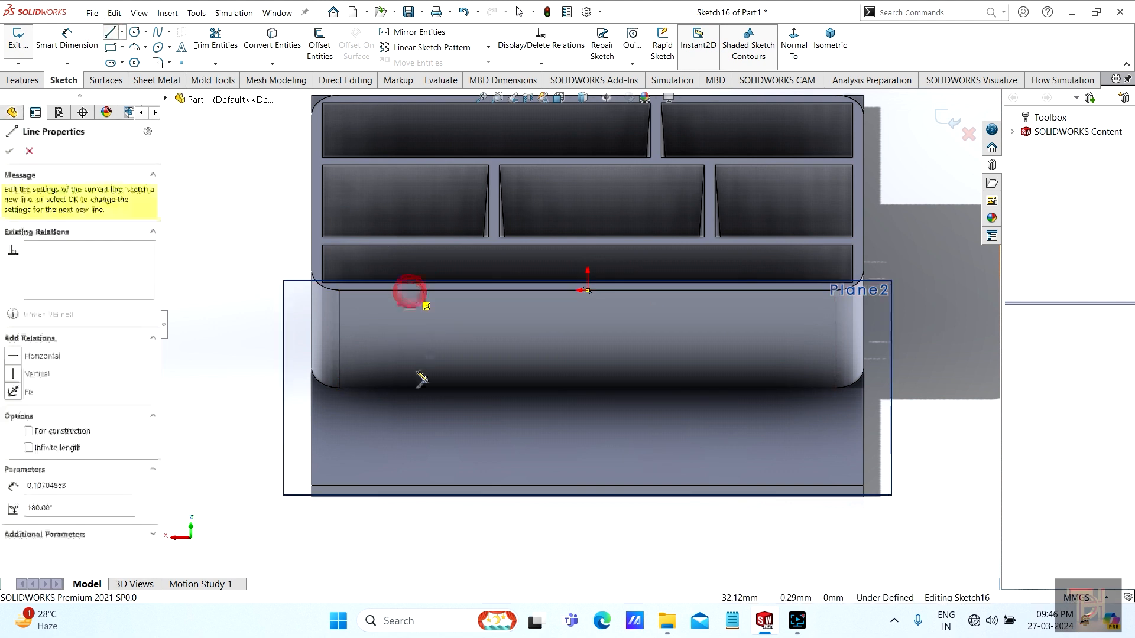
left_click(409, 485)
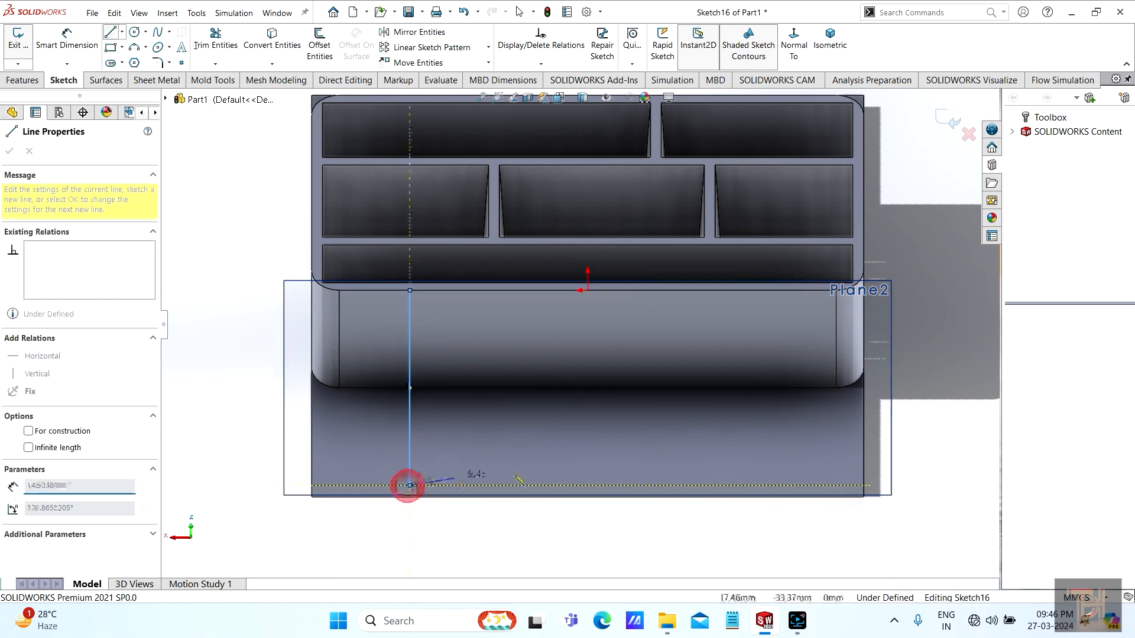
right_click(551, 443)
left_click(593, 451)
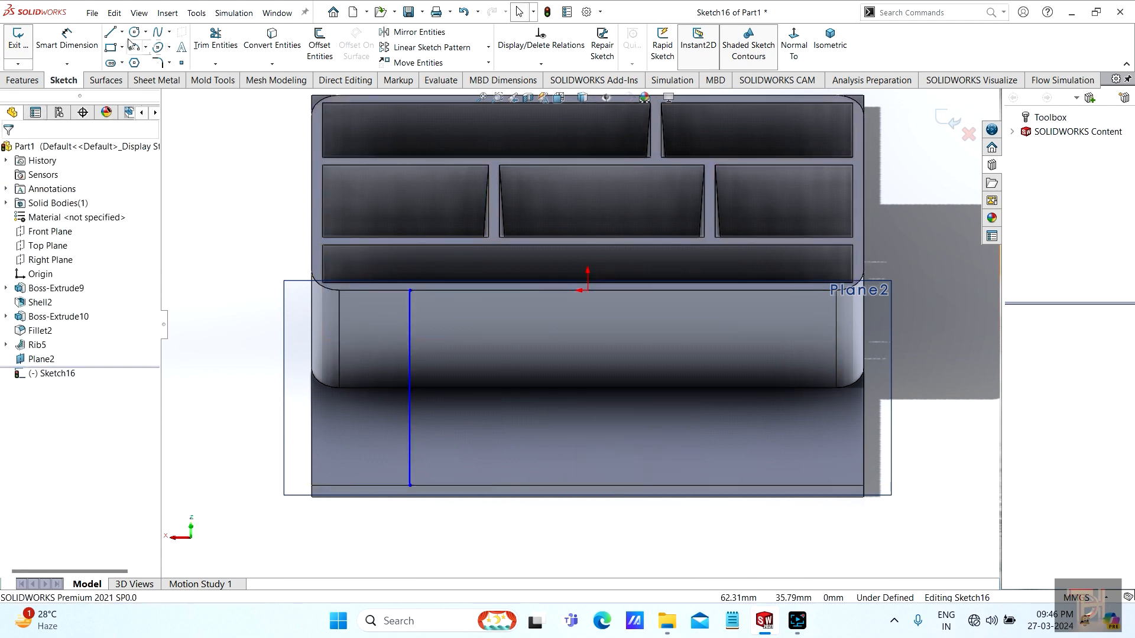
left_click(763, 290)
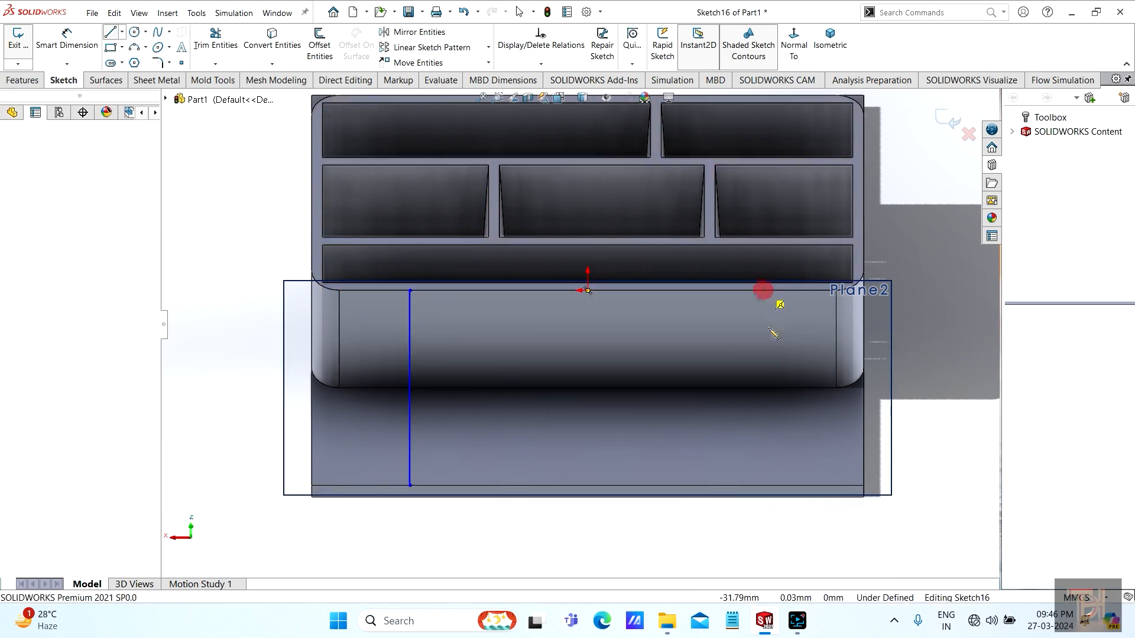
left_click(763, 486)
right_click(705, 449)
left_click(743, 450)
Dimension the right-hand line 15 mm from the vertical edge where the box's flat wall meets its rounded corner.
scroll(627, 369, "down", 2)
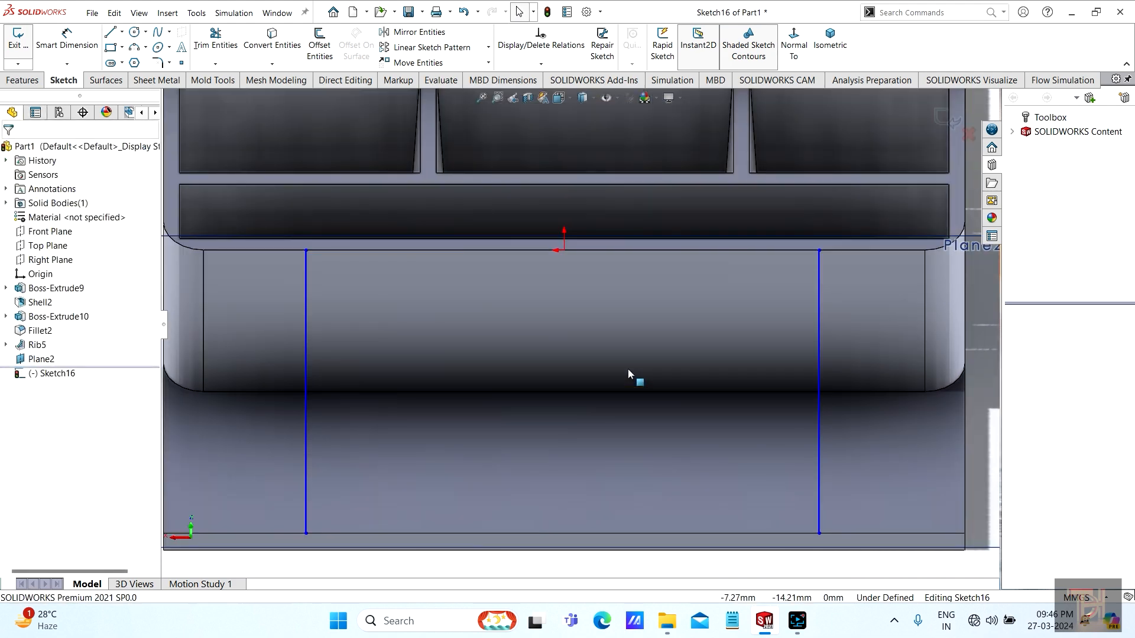
scroll(572, 341, "up", 1)
left_click(66, 37)
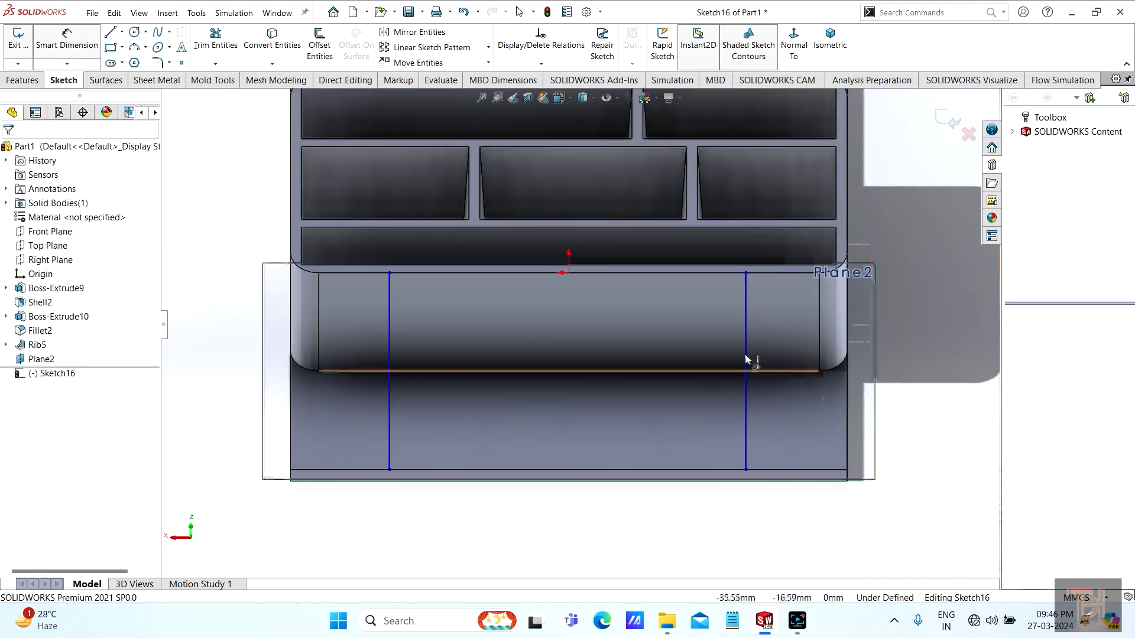
left_click(745, 327)
left_click(819, 321)
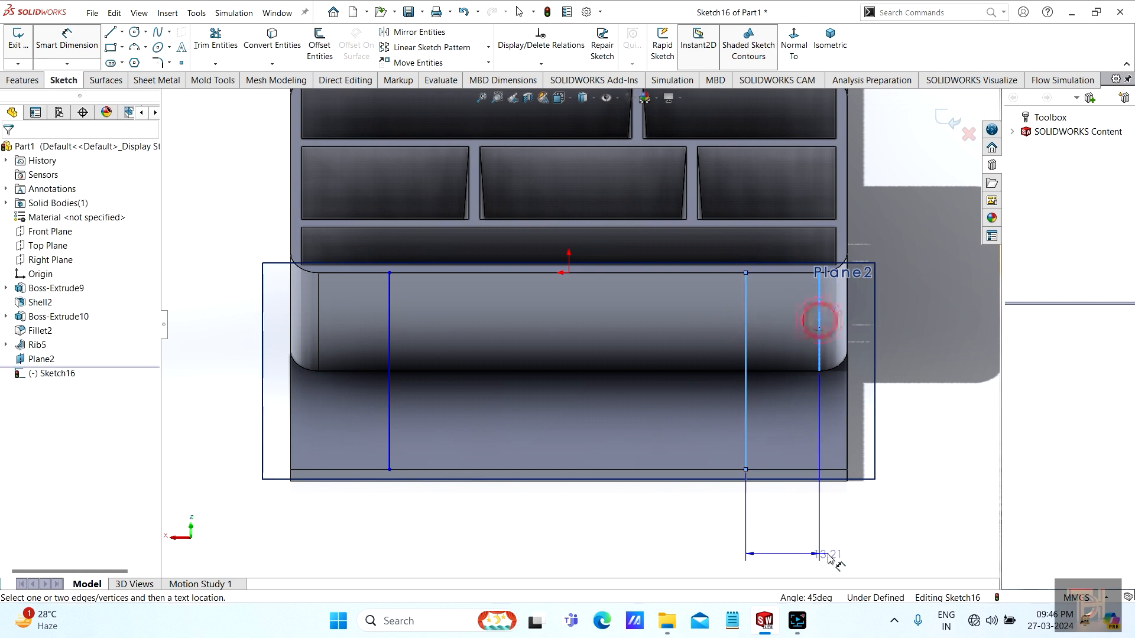
left_click(796, 536)
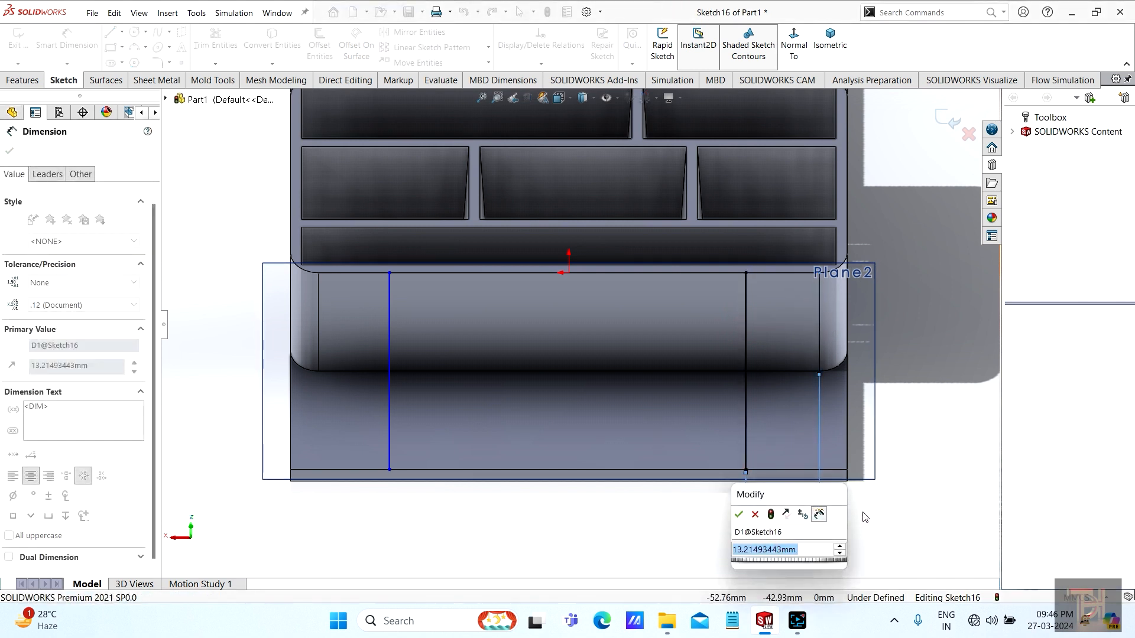
type("15")
key("Return")
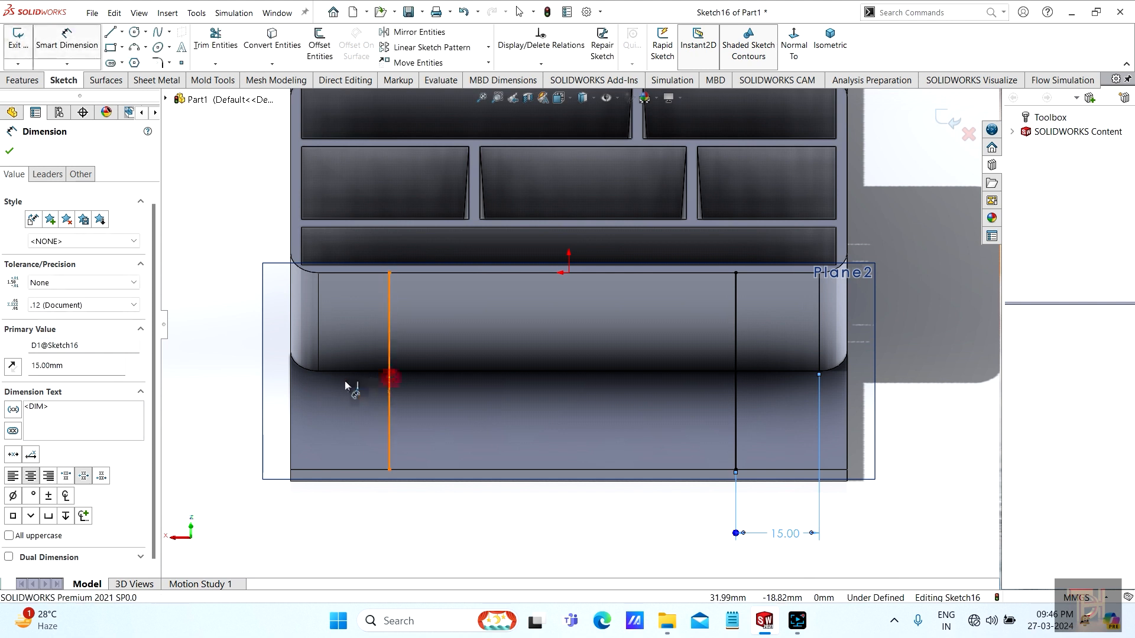
Dimension the left-hand line 15 mm from the base plate's left side edge and finish dimensioning.
left_click(390, 381)
left_click(290, 392)
left_click(326, 525)
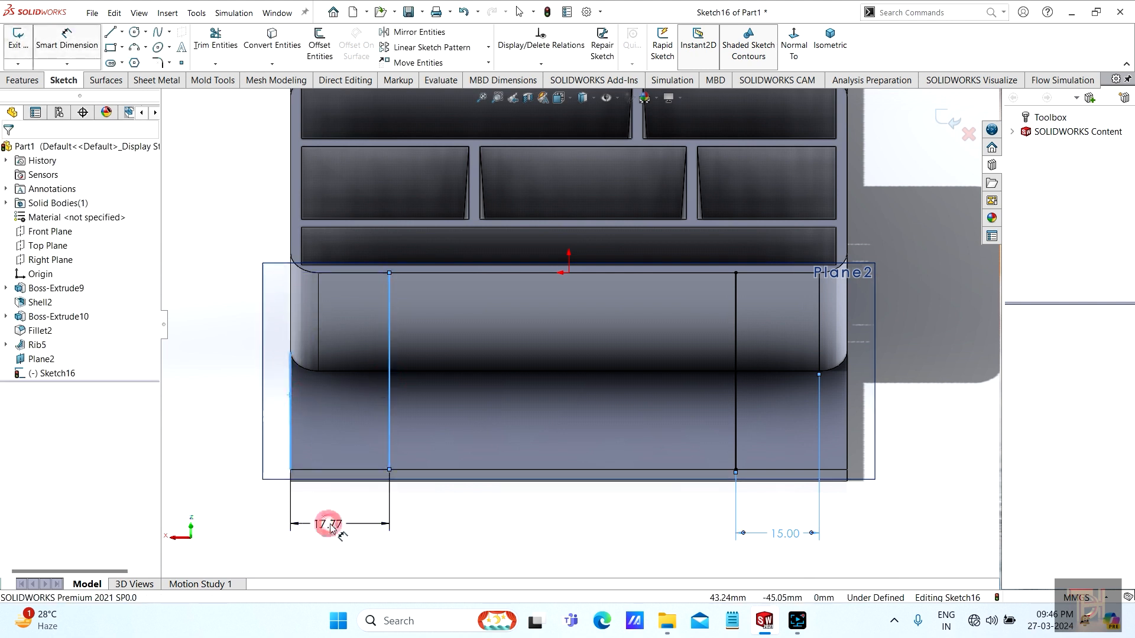
type("15")
key("Return")
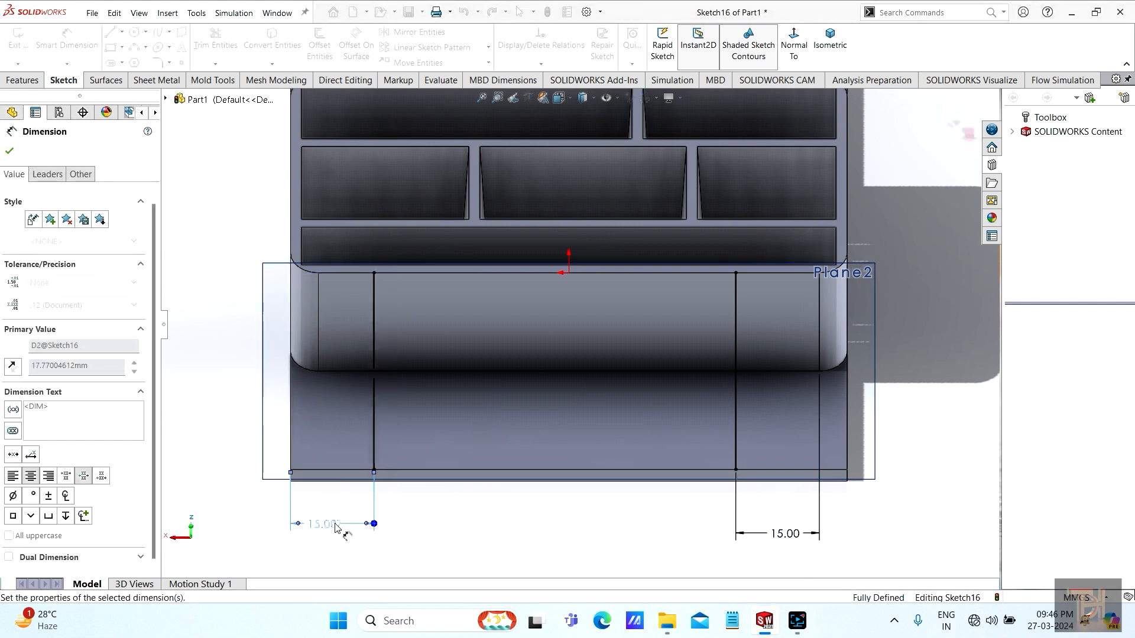
scroll(502, 538, "up", 2)
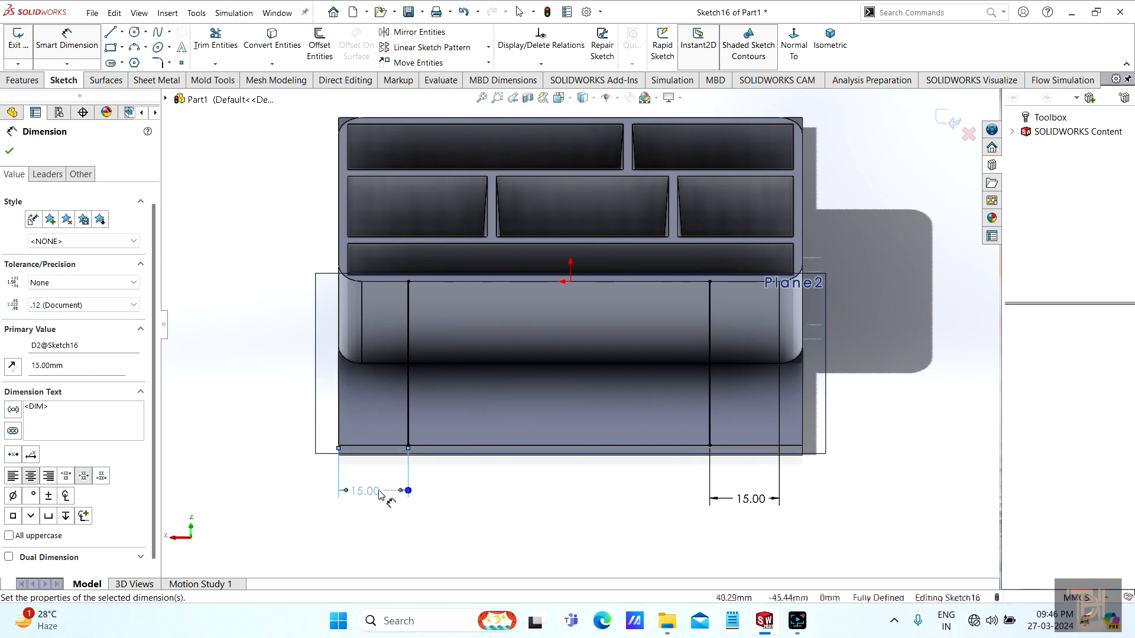
left_click(8, 152)
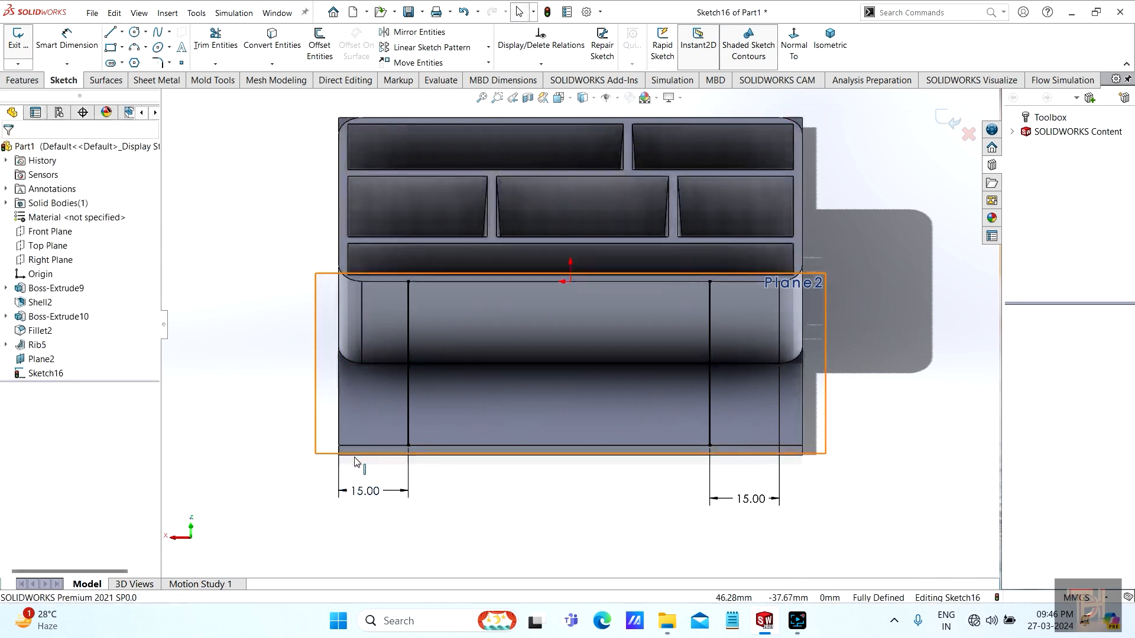
Replace the left-hand line's dimension with a 15 mm one from the vertical edge where the flat wall meets its rounded corner.
right_click(367, 490)
left_click(397, 463)
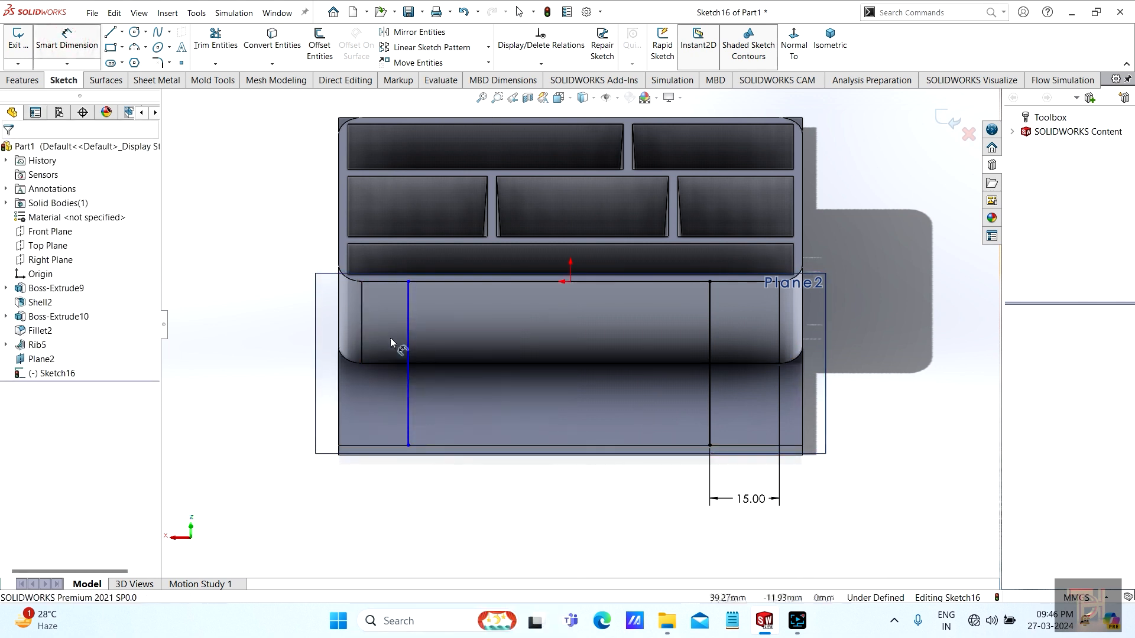
left_click(407, 346)
left_click(361, 334)
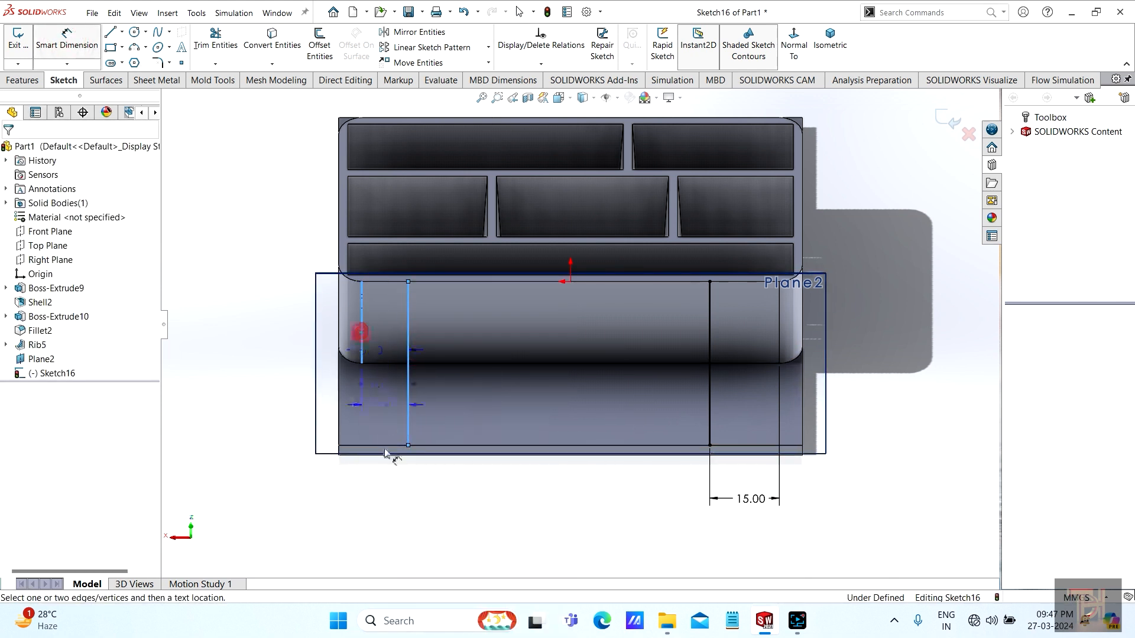
left_click(378, 507)
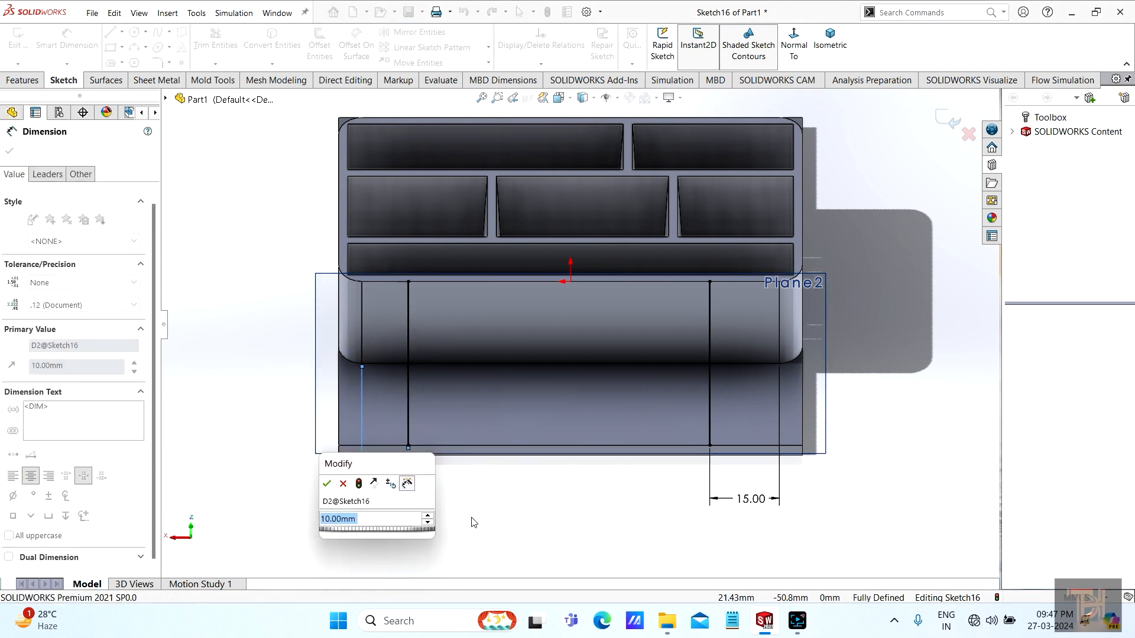
type("1")
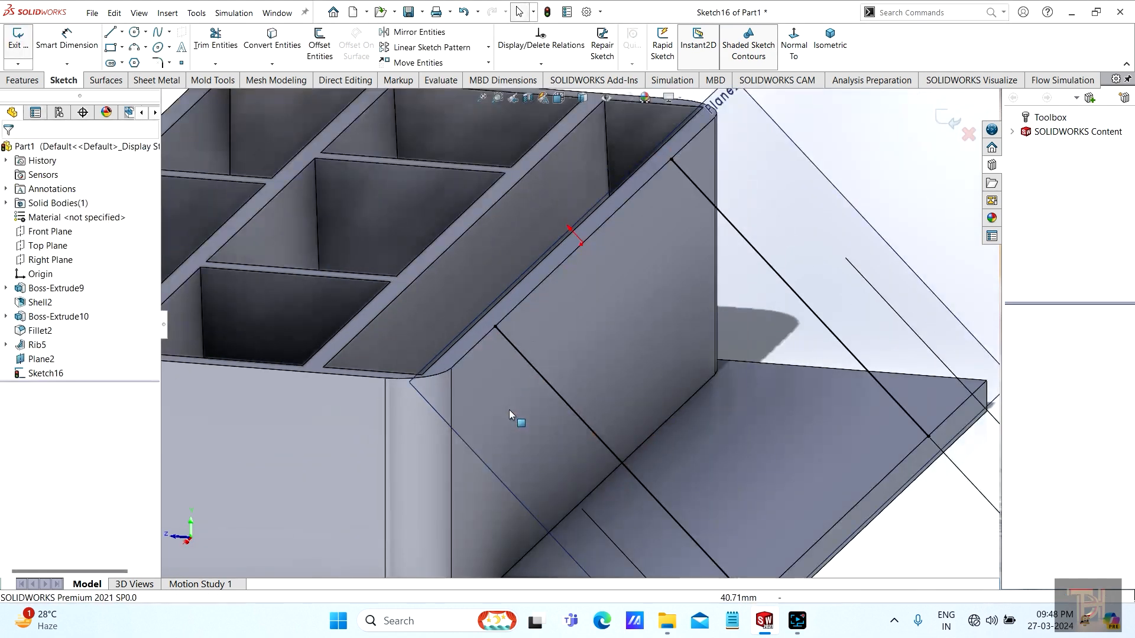
Create 2 mm thick ribs from the two inclined sketch lines between the box wall and base plate, checking the detailed preview.
scroll(509, 409, "up", 3)
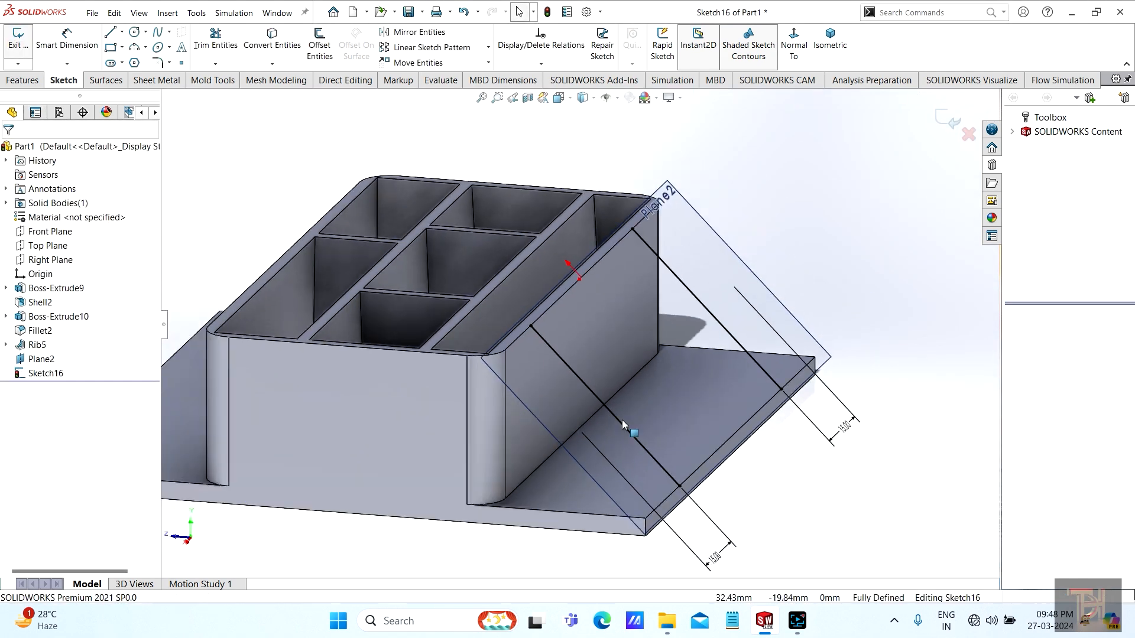
scroll(696, 408, "down", 2)
scroll(697, 409, "up", 2)
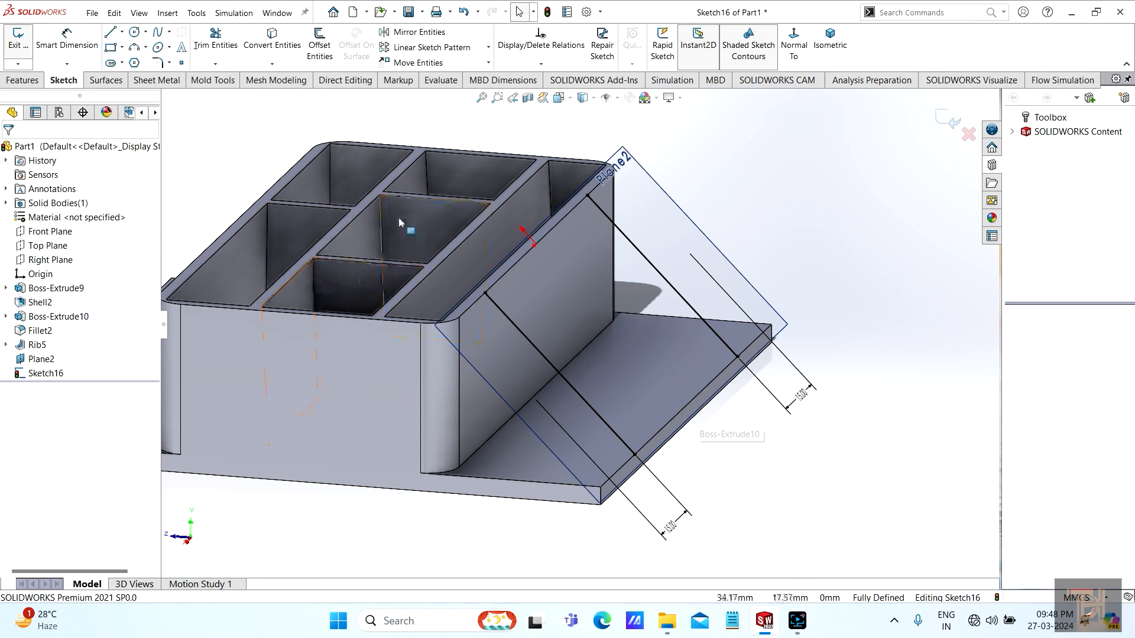
left_click(23, 80)
left_click(483, 37)
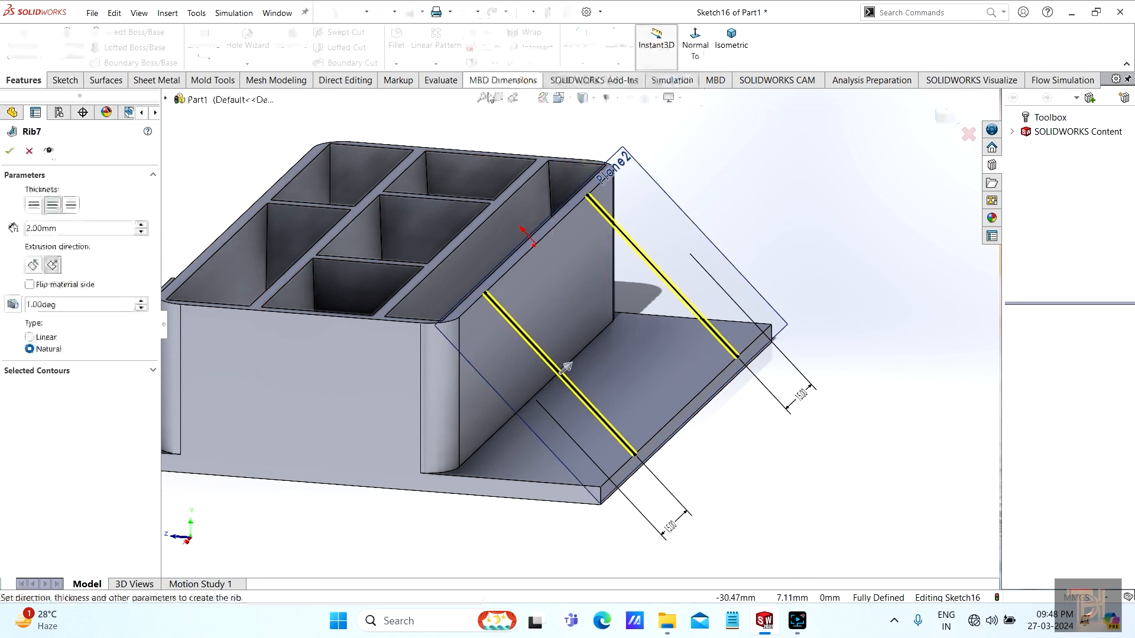
middle_click_drag(693, 410, 679, 395)
scroll(678, 395, "up", 2)
left_click(48, 151)
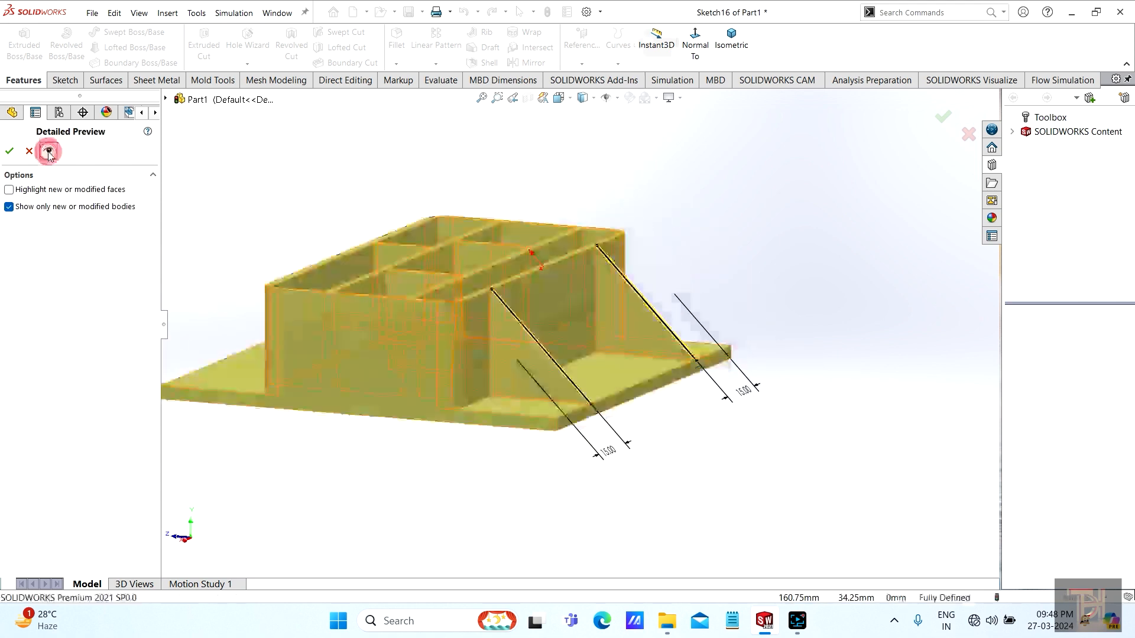
middle_click_drag(537, 392, 463, 434)
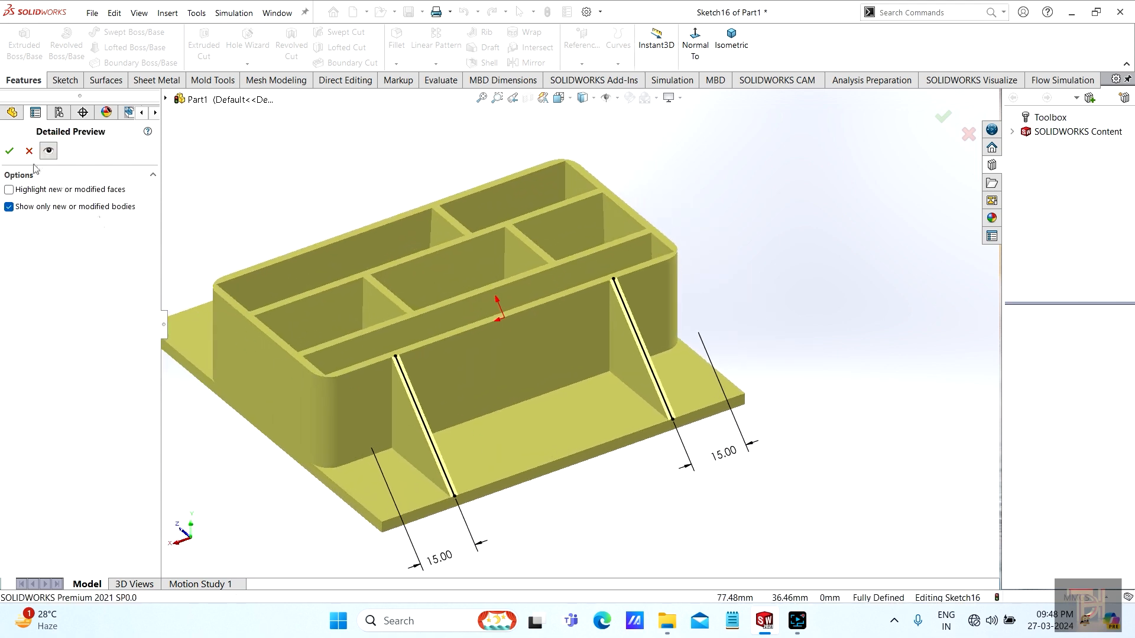
left_click(10, 151)
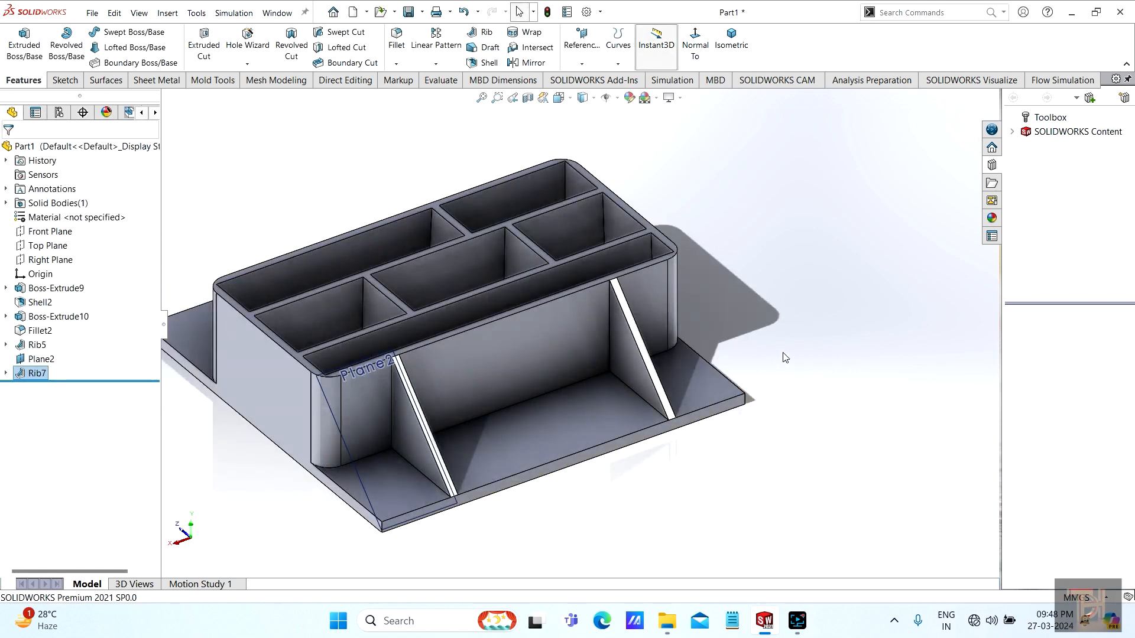
Inspect the two outer ribs from several sides and hide the inclined plane.
left_click(783, 353)
scroll(757, 414, "up", 2)
middle_click_drag(747, 431, 734, 453)
scroll(519, 384, "down", 3)
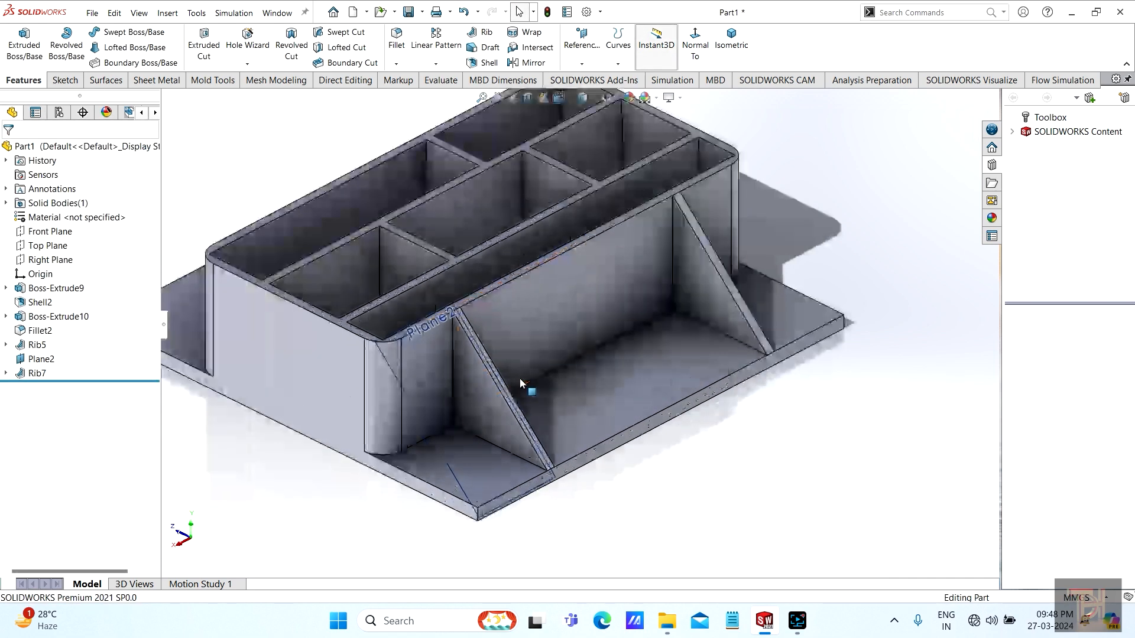
middle_click_drag(520, 382, 648, 418)
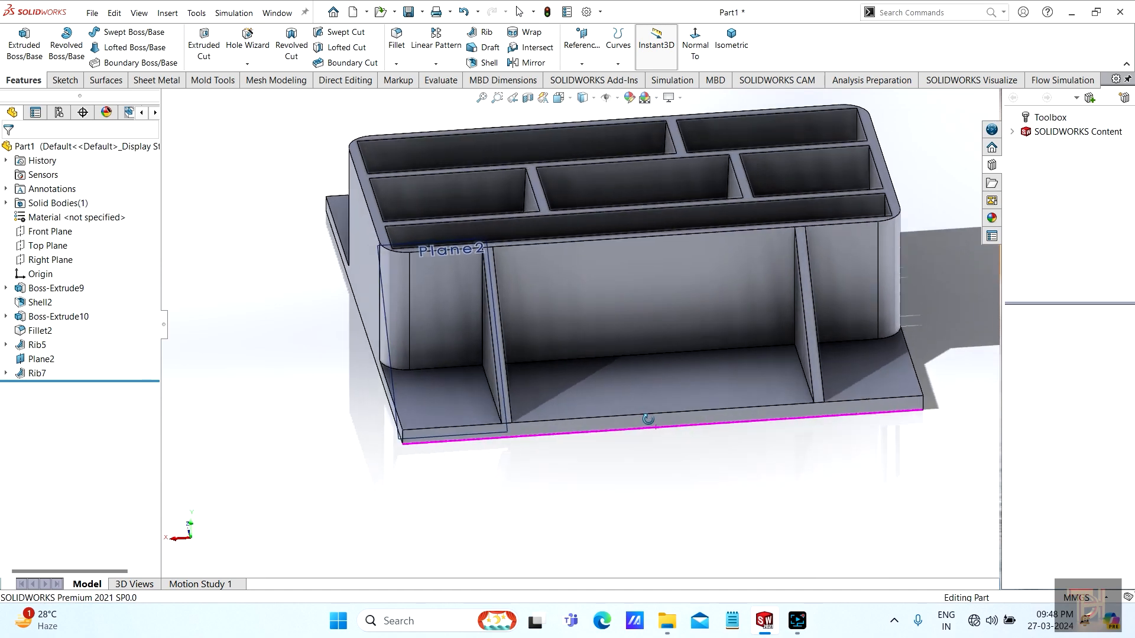
scroll(539, 366, "down", 6)
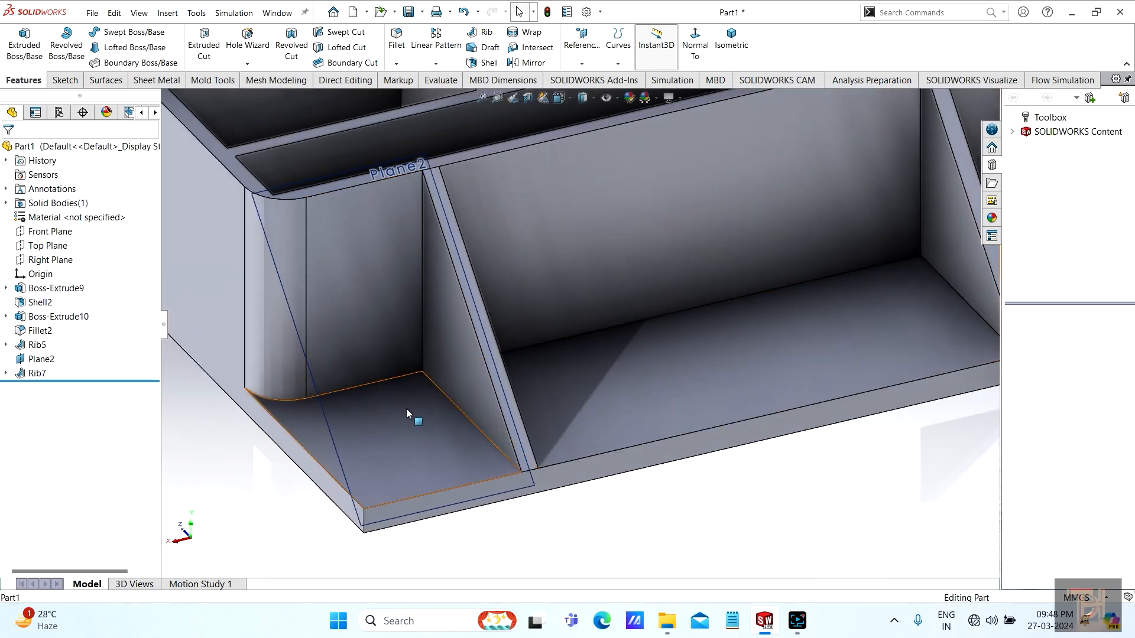
middle_click_drag(406, 409, 570, 380)
left_click(531, 324)
left_click(599, 296)
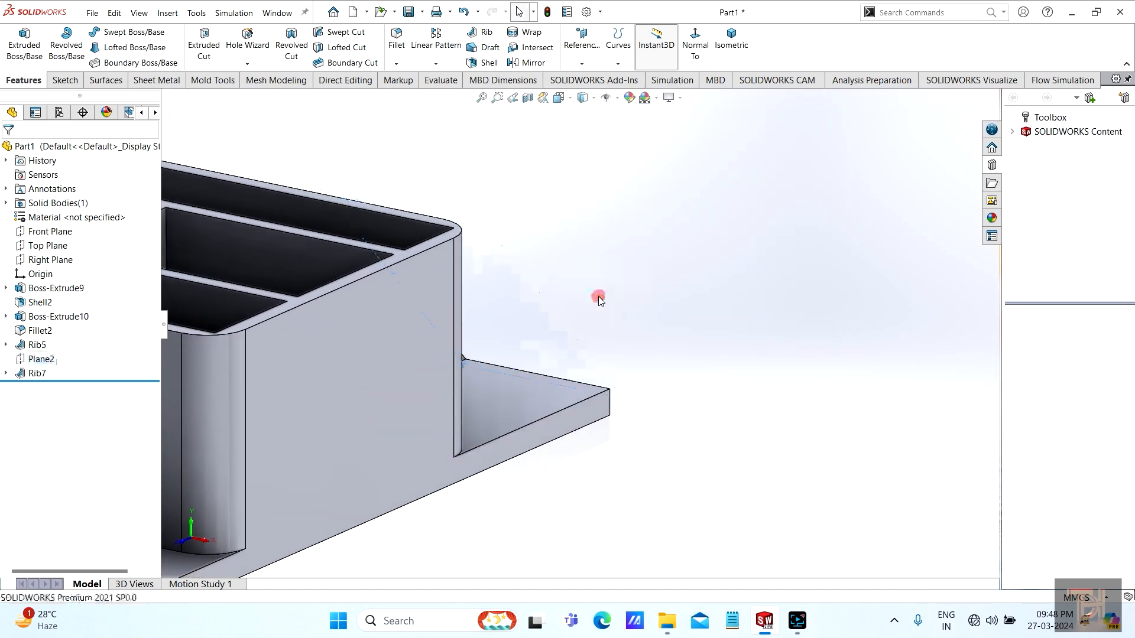
Start a sketch on the box's top rim face on the side without outer ribs and view it face-on.
scroll(697, 379, "up", 8)
middle_click_drag(696, 400, 476, 345)
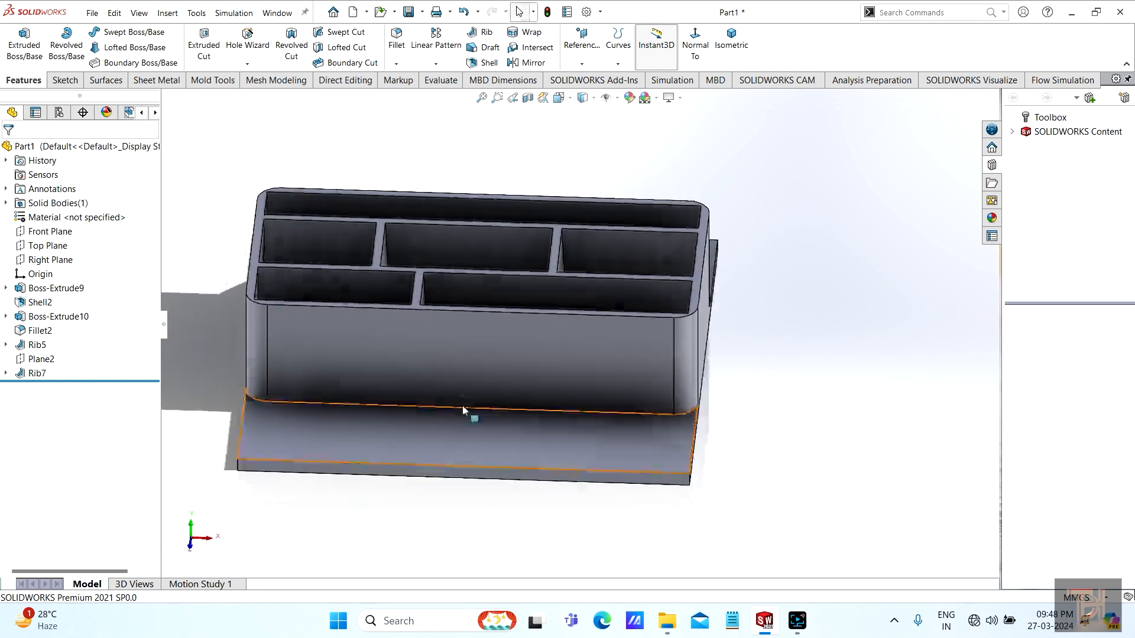
middle_click_drag(464, 406, 469, 444)
scroll(476, 366, "down", 2)
middle_click_drag(482, 327, 493, 337)
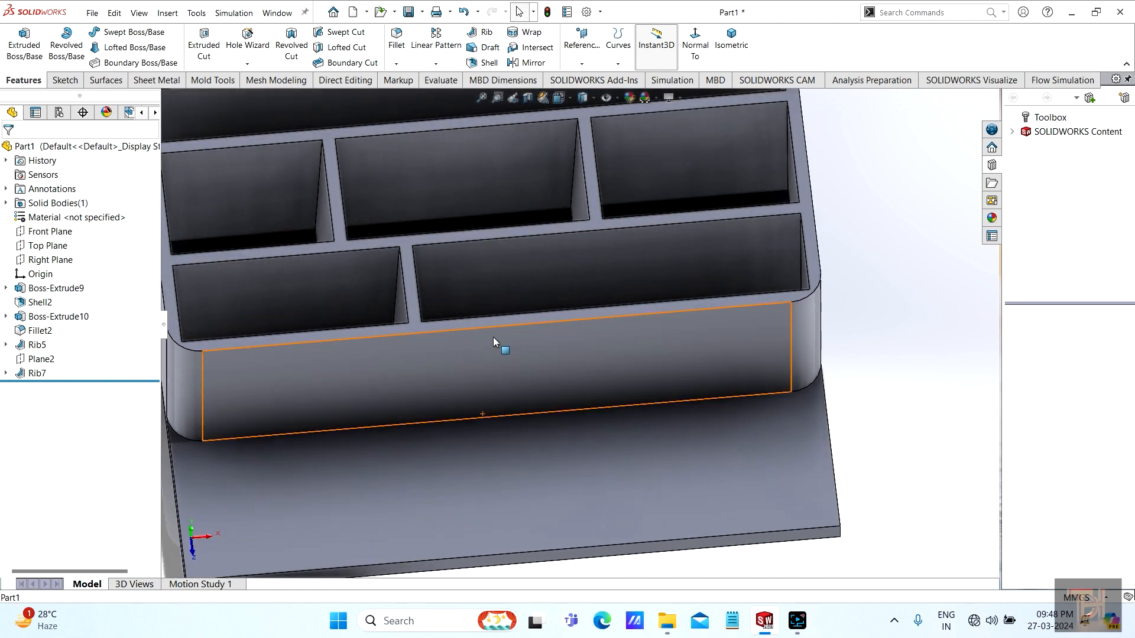
left_click(491, 321)
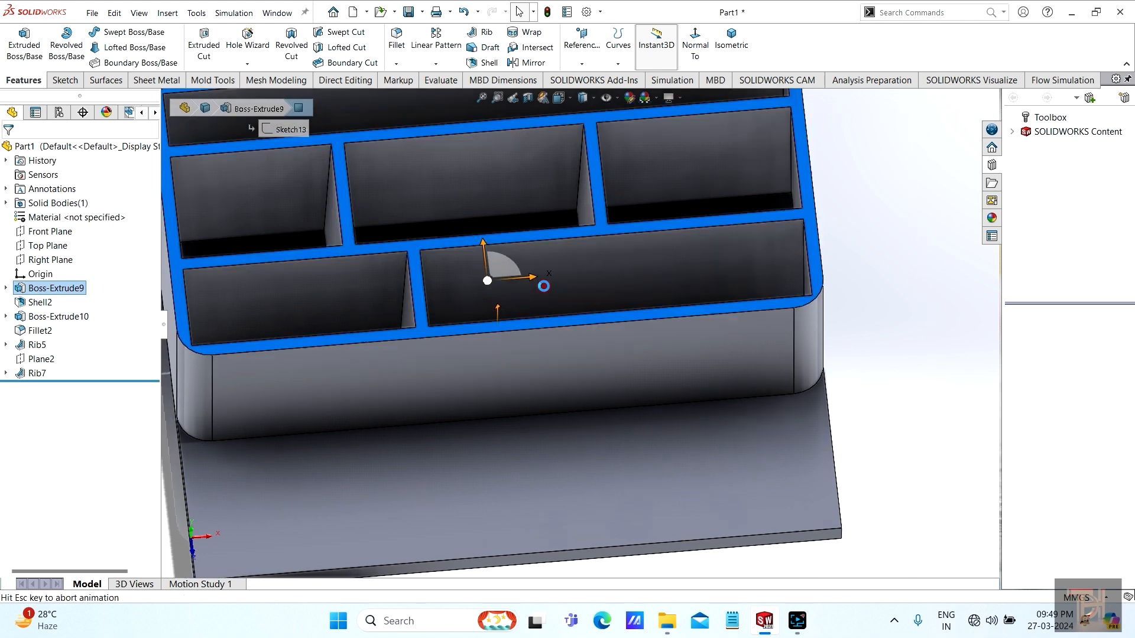
scroll(595, 428, "down", 3)
scroll(593, 435, "down", 2)
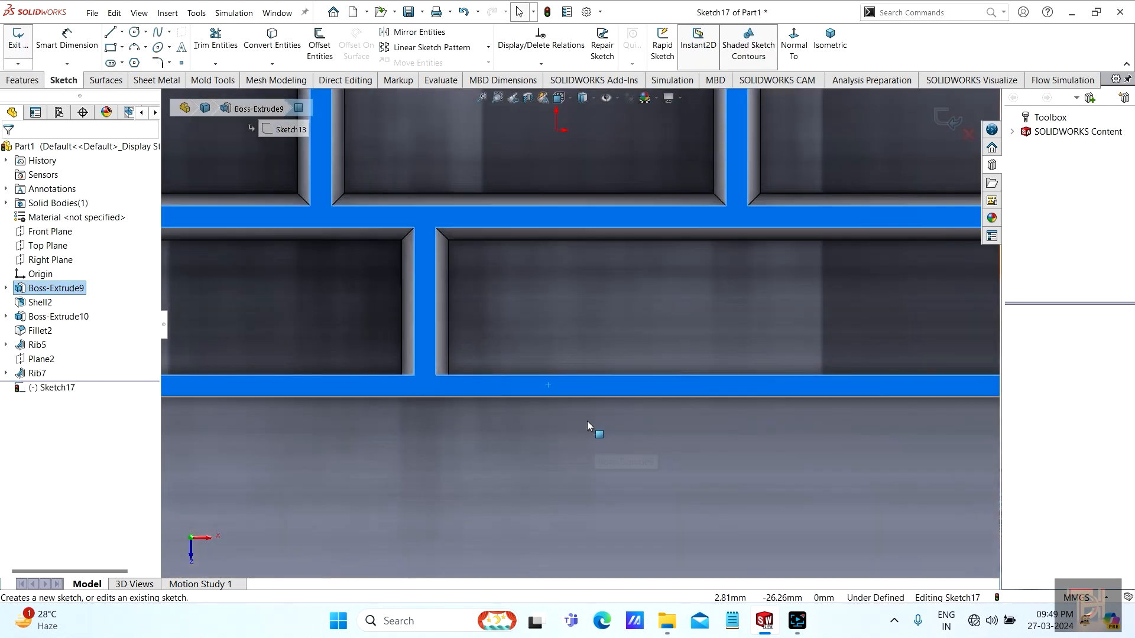
scroll(611, 434, "up", 1)
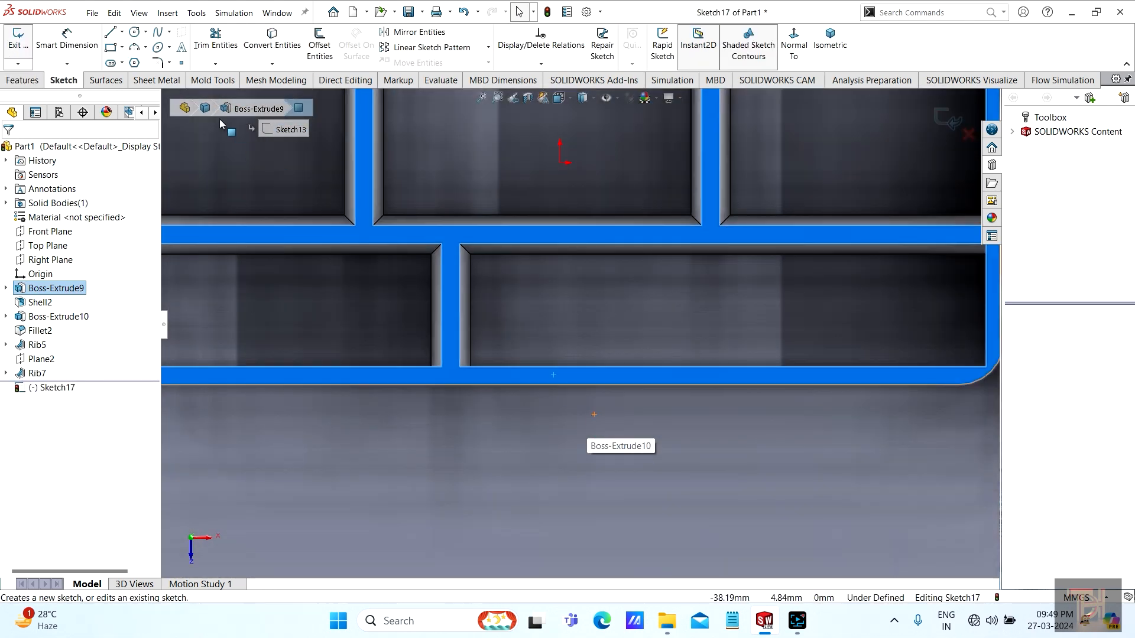
Sketch a circle about 25.4 mm in diameter centred on the midpoint of the outer rim edge on the unribbed side.
left_click(134, 33)
scroll(547, 413, "down", 1)
scroll(551, 396, "up", 1)
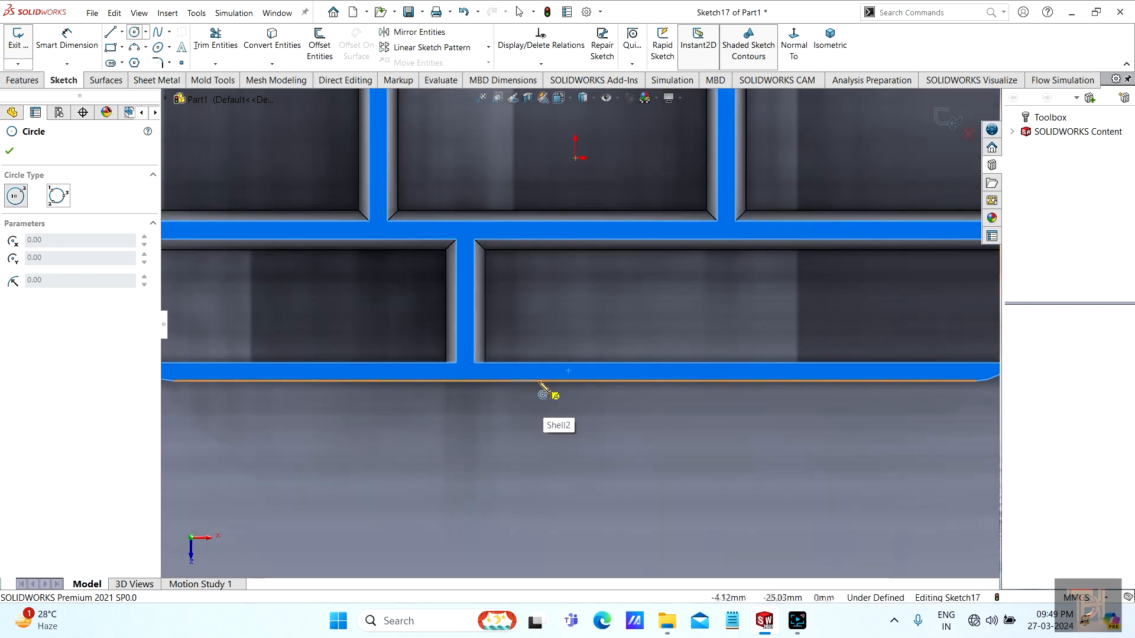
scroll(558, 390, "up", 2)
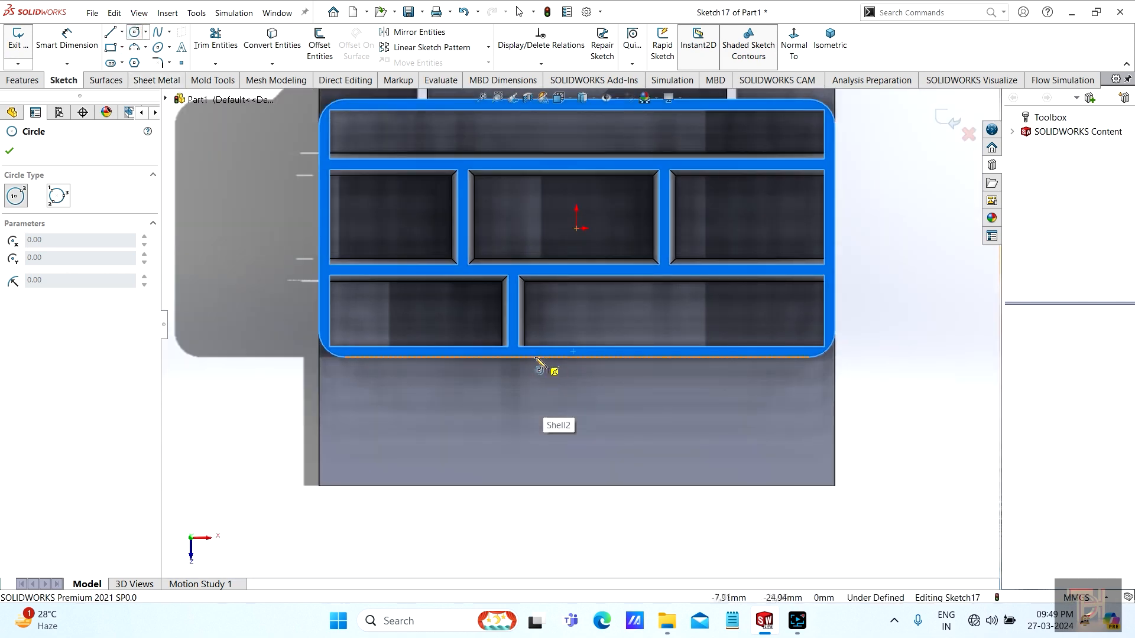
left_click(576, 357)
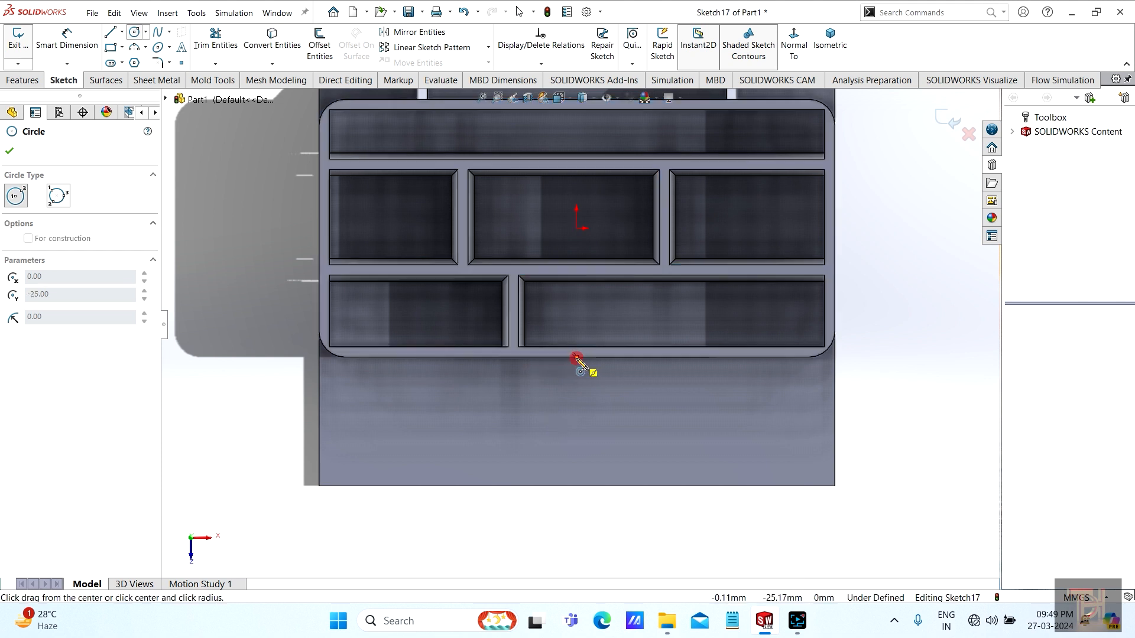
left_click(643, 359)
right_click(643, 361)
left_click(754, 390)
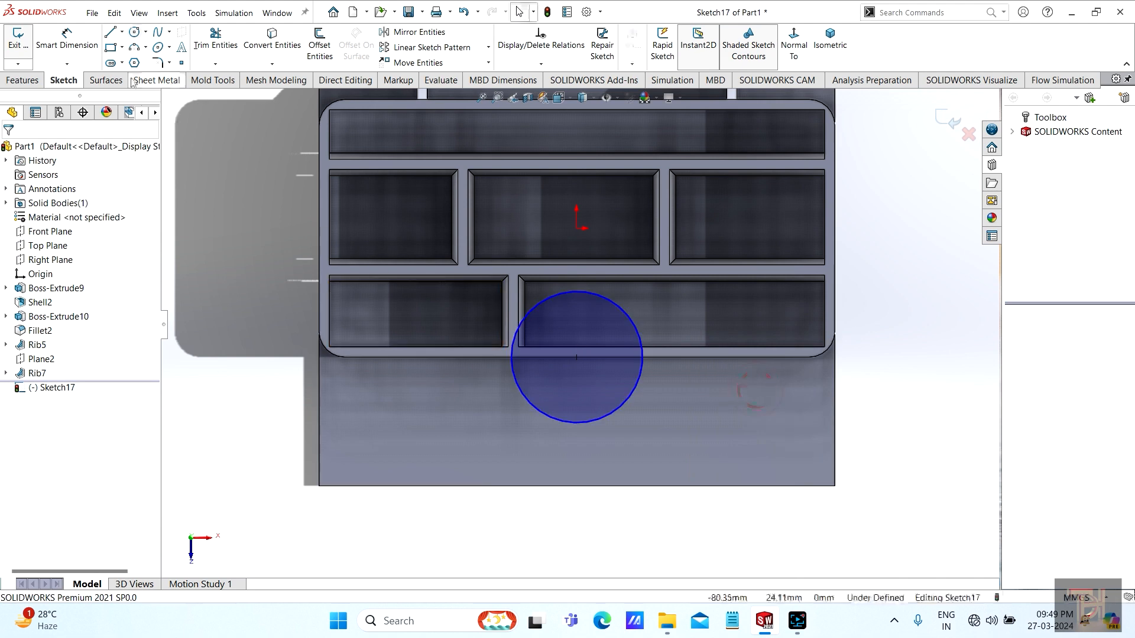
Dimension the circle's diameter as 35 mm.
scroll(502, 325, "down", 3)
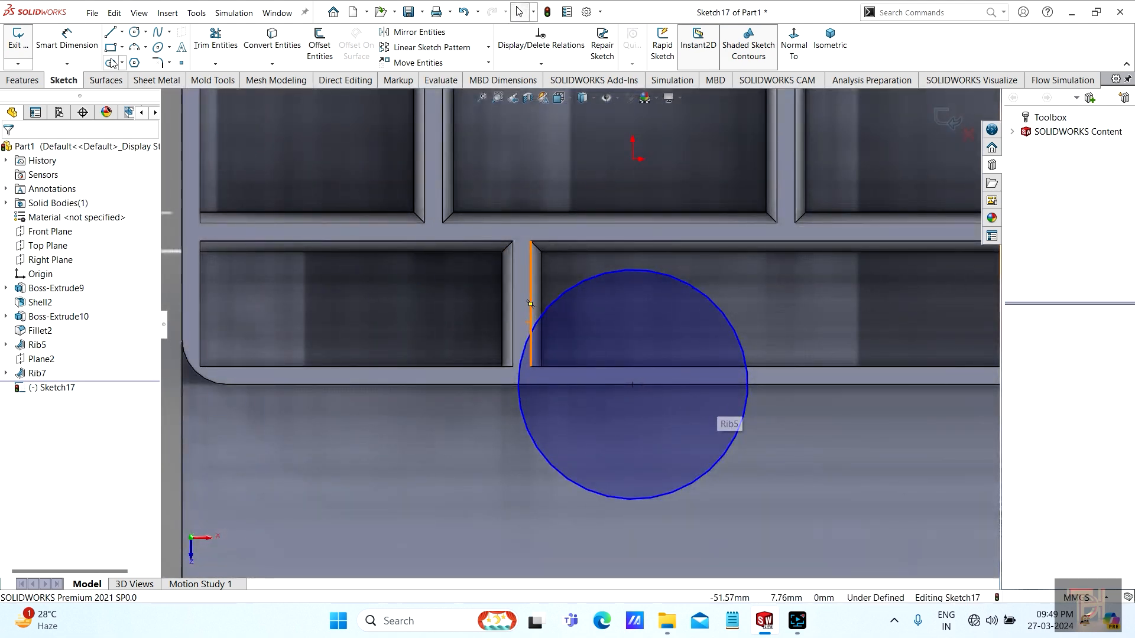
left_click(67, 42)
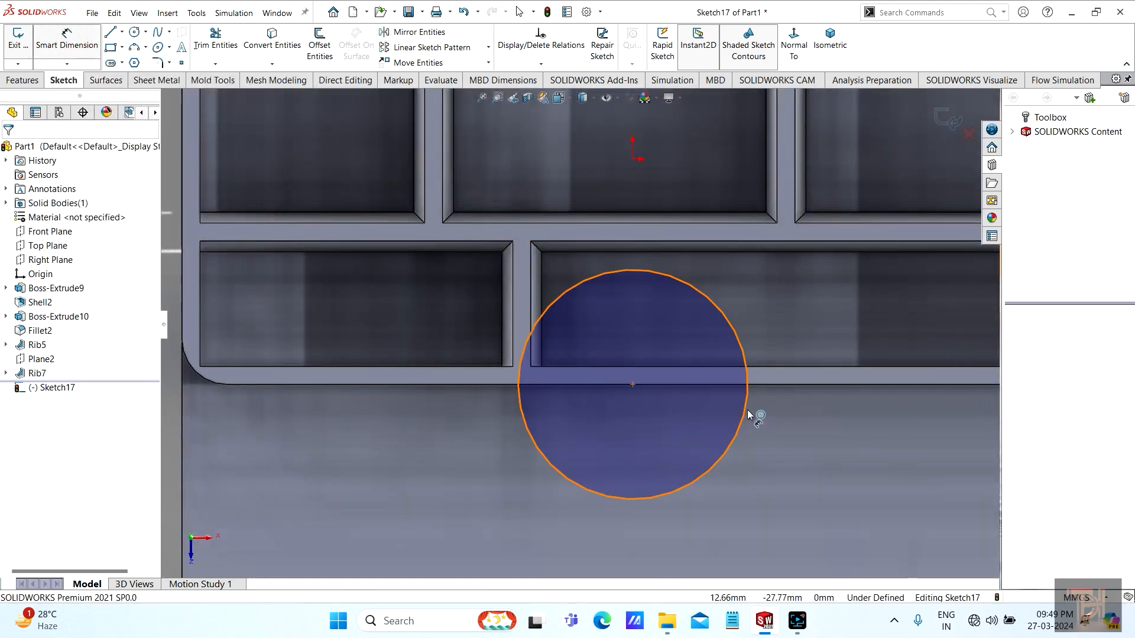
left_click(747, 409)
left_click(892, 390)
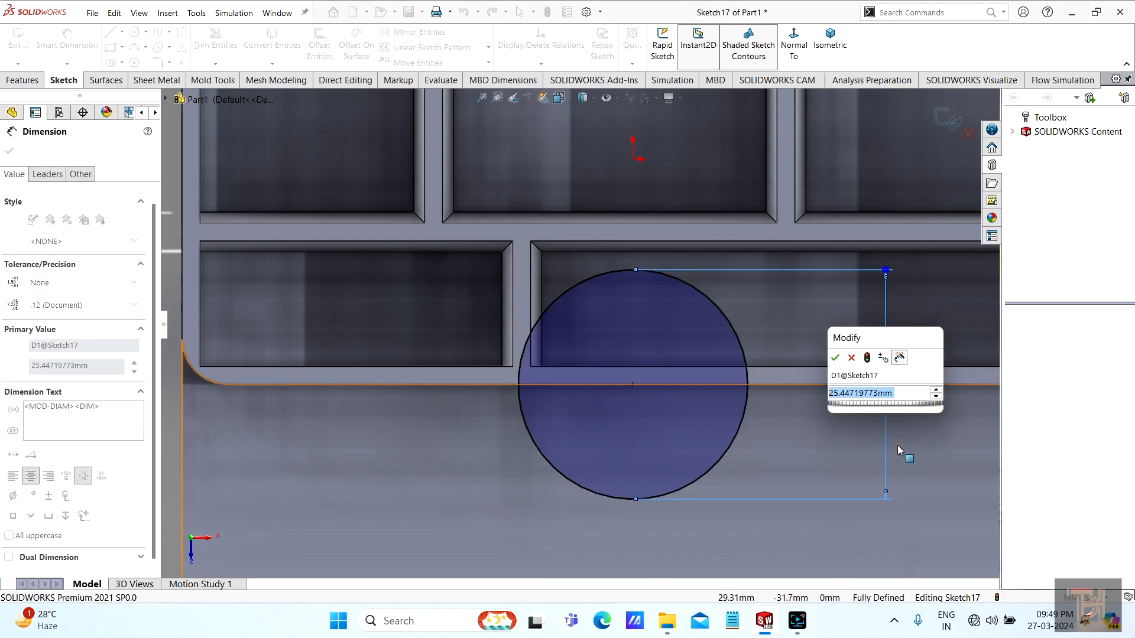
type("35")
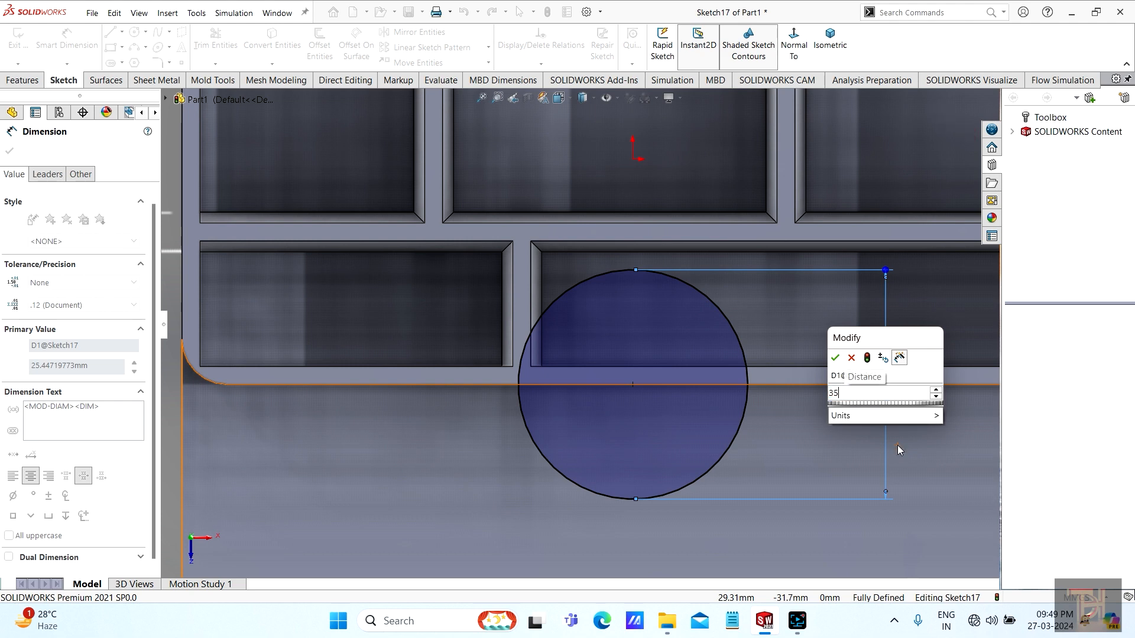
key("Return")
Set the circle's diameter to 25 mm and finish dimensioning.
scroll(849, 430, "up", 4)
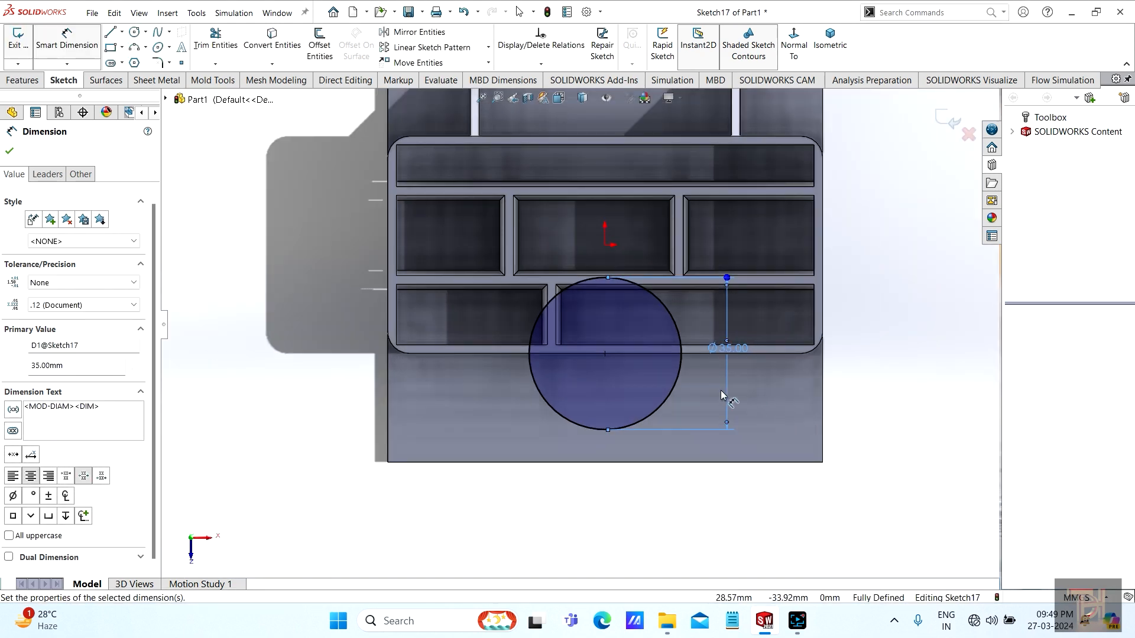
scroll(723, 395, "down", 2)
double_click(733, 328)
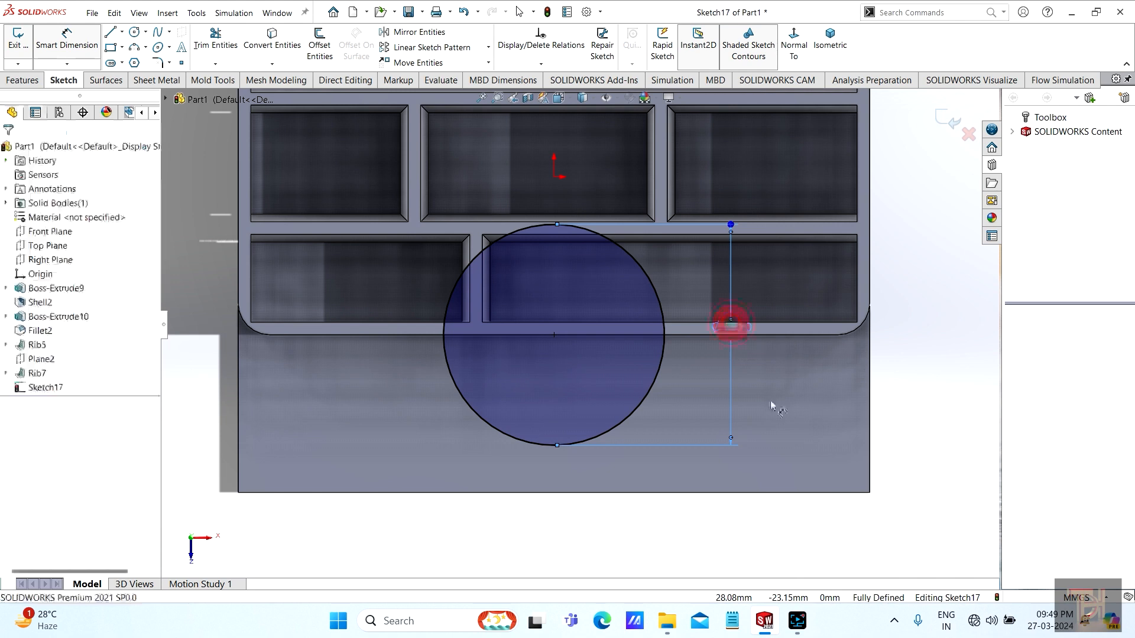
type("25")
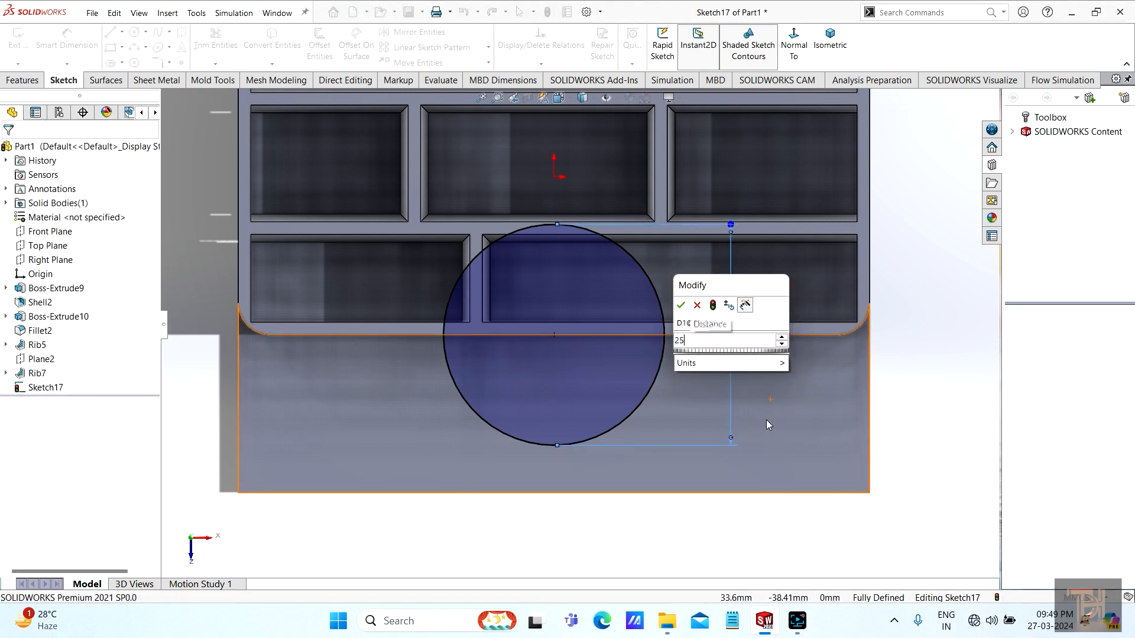
key("Return")
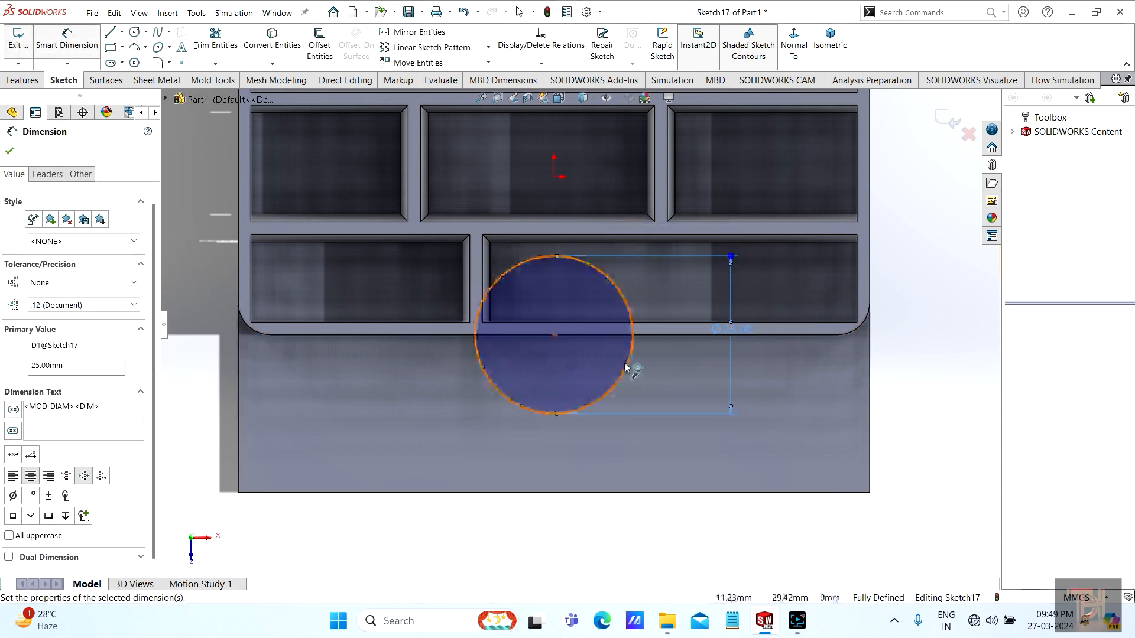
scroll(609, 339, "down", 2)
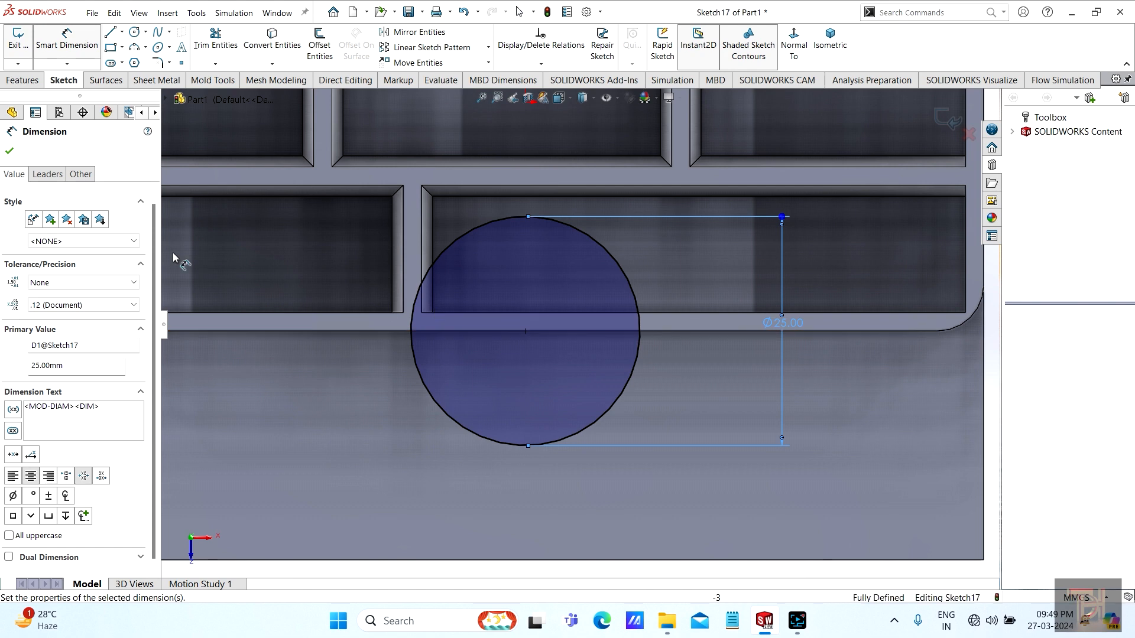
left_click(10, 154)
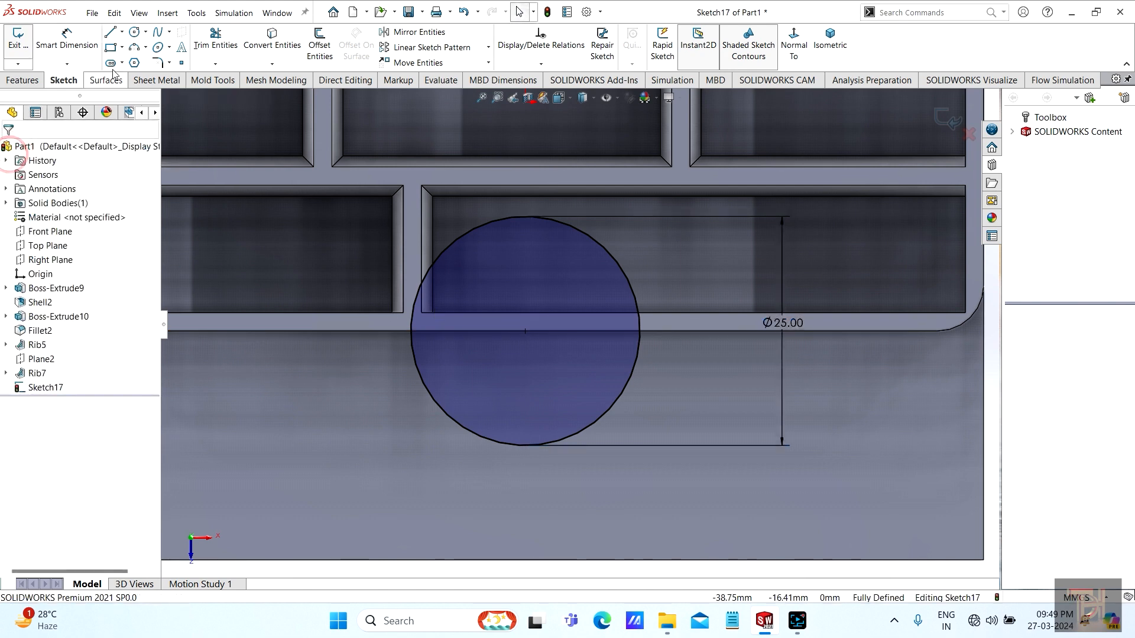
Sketch a horizontal line across the circle's diameter, along the box's outer rim edge.
left_click(111, 35)
scroll(449, 358, "down", 4)
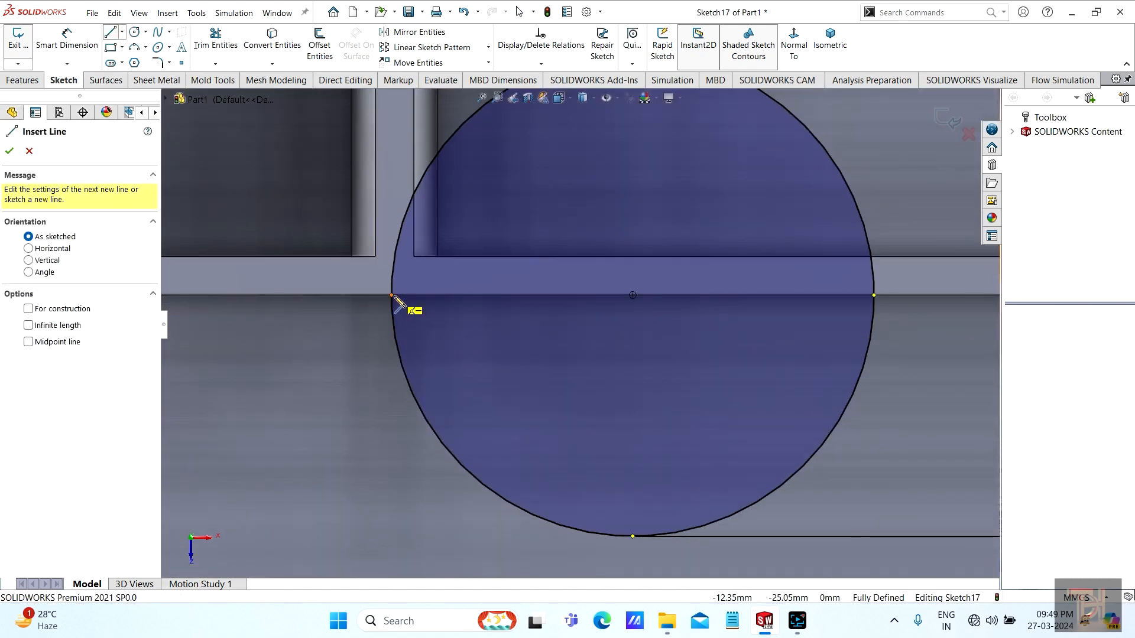
left_click(393, 295)
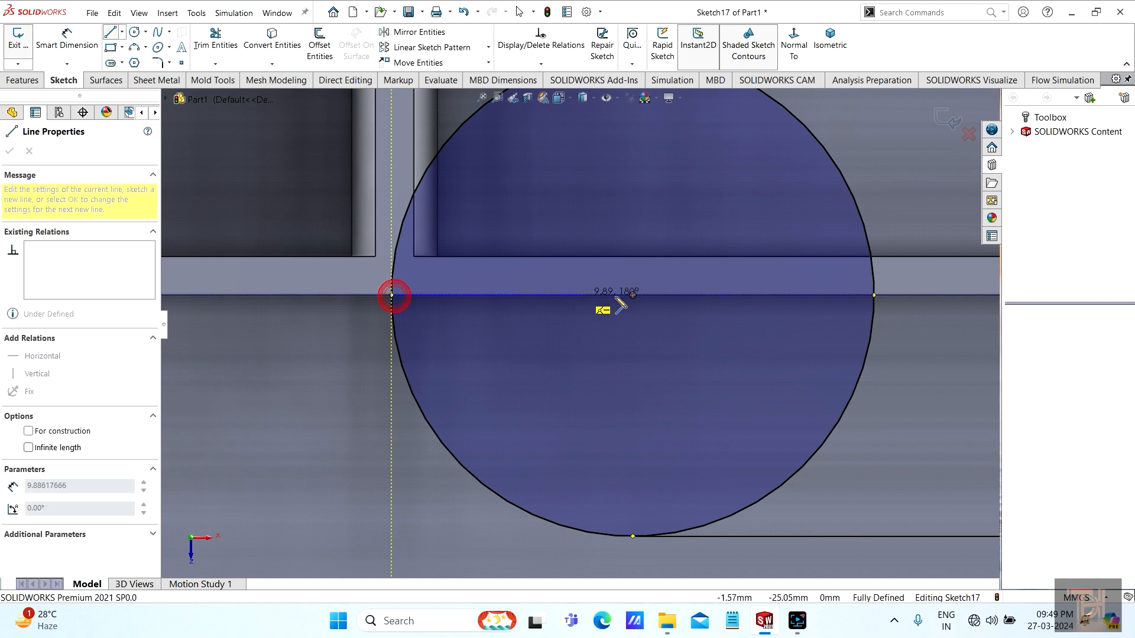
left_click(874, 295)
right_click(895, 382)
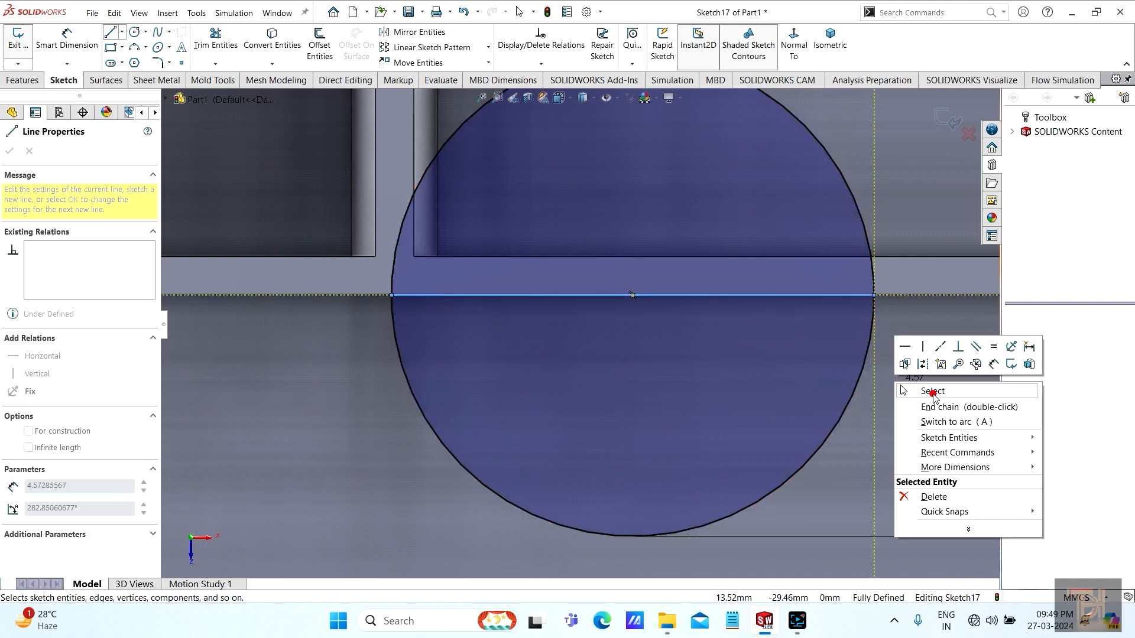
left_click(932, 392)
scroll(874, 412, "up", 4)
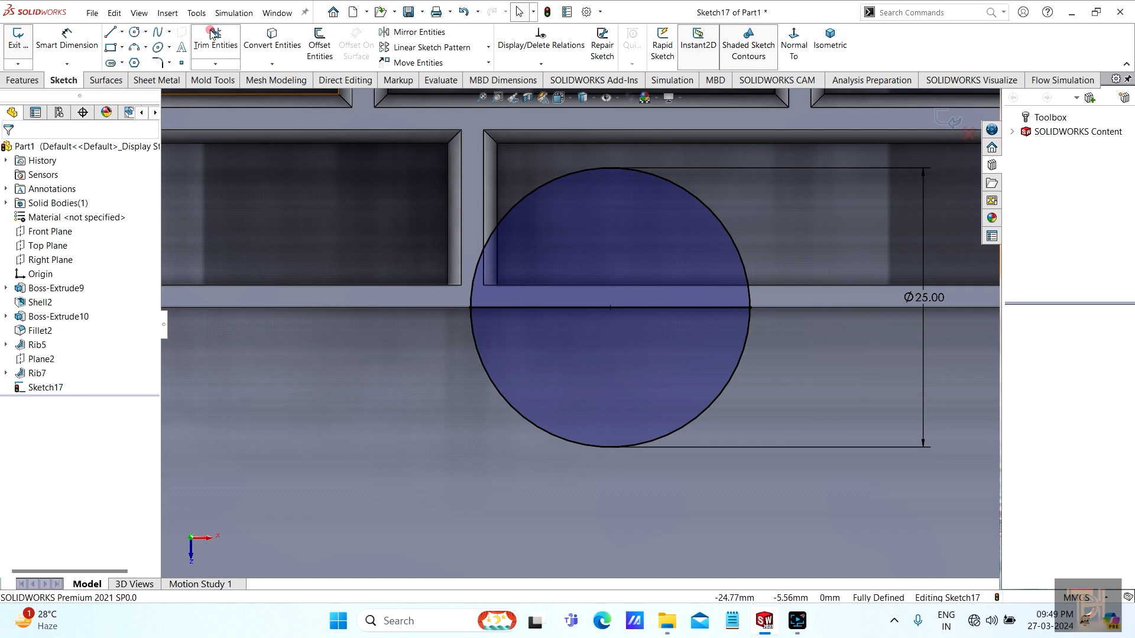
Trim away the half of the circle that lies over the box's interior.
left_click(212, 34)
left_click_drag(506, 172, 559, 203)
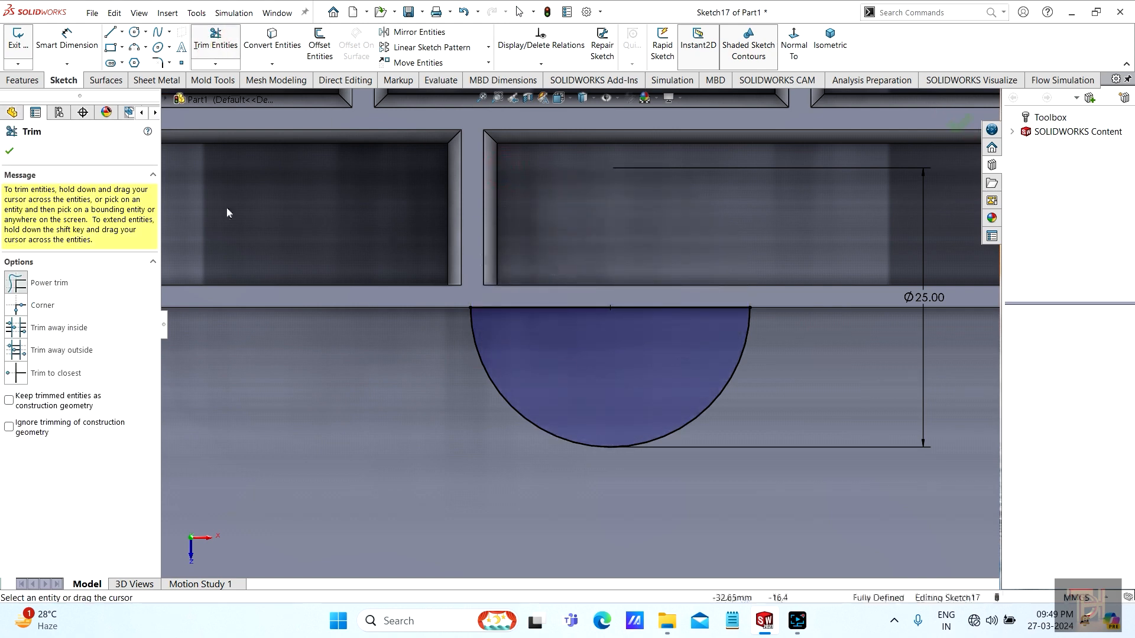
left_click(8, 153)
Extrude the semicircle as a boss with the Up To Next end condition, reversed downward to the base plate.
middle_click_drag(249, 243, 631, 324)
scroll(782, 222, "down", 2)
scroll(779, 237, "up", 6)
scroll(661, 308, "down", 1)
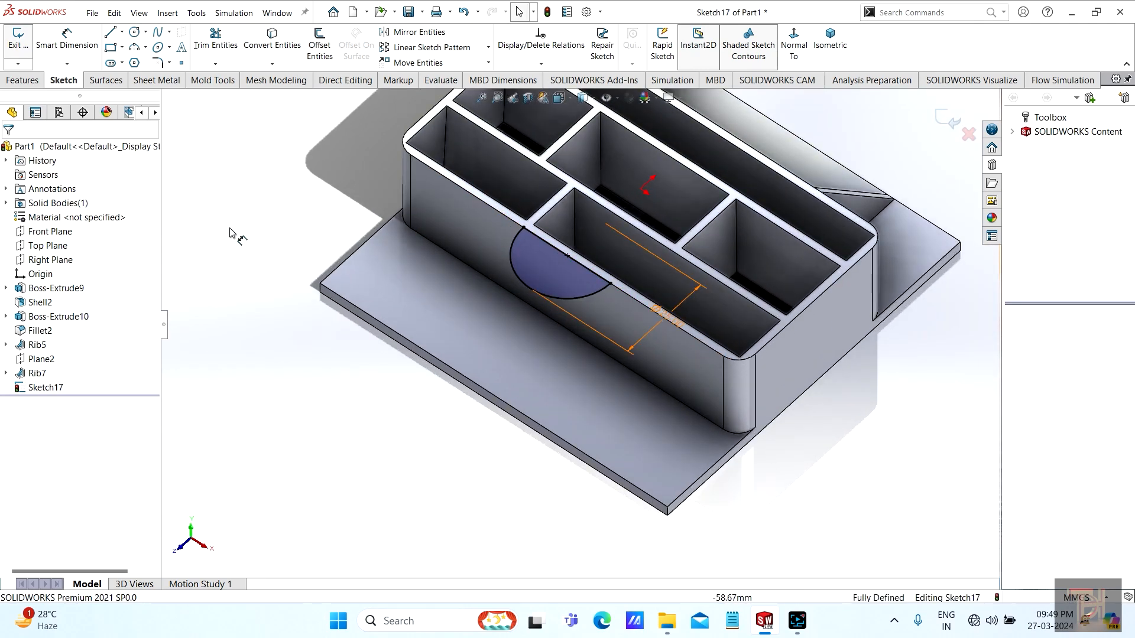
left_click(23, 81)
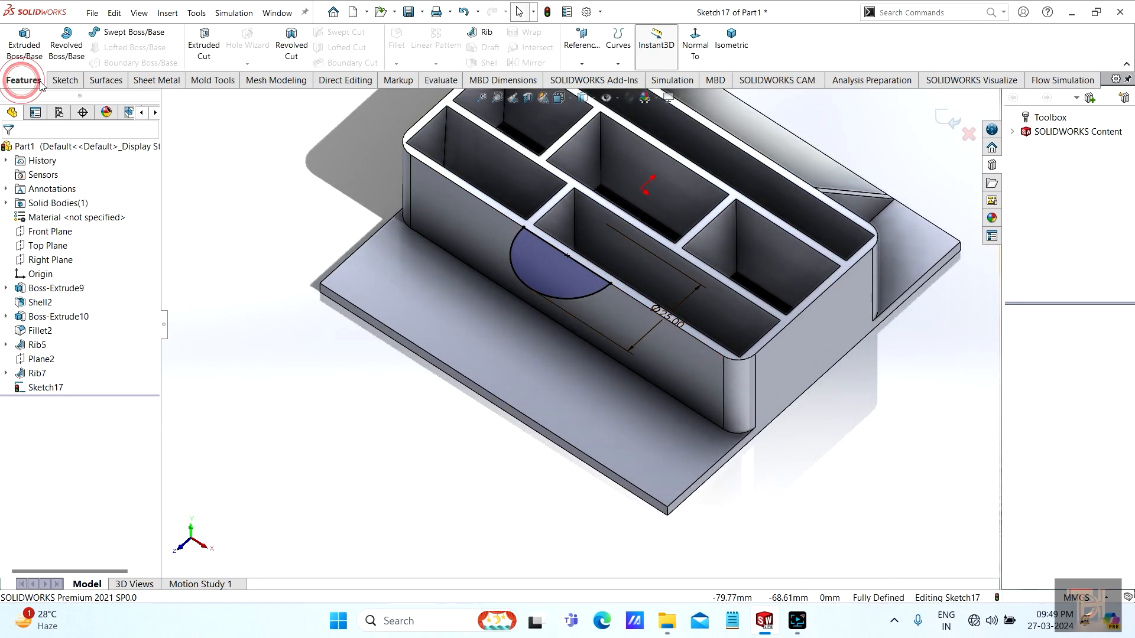
left_click(22, 47)
scroll(516, 352, "up", 4)
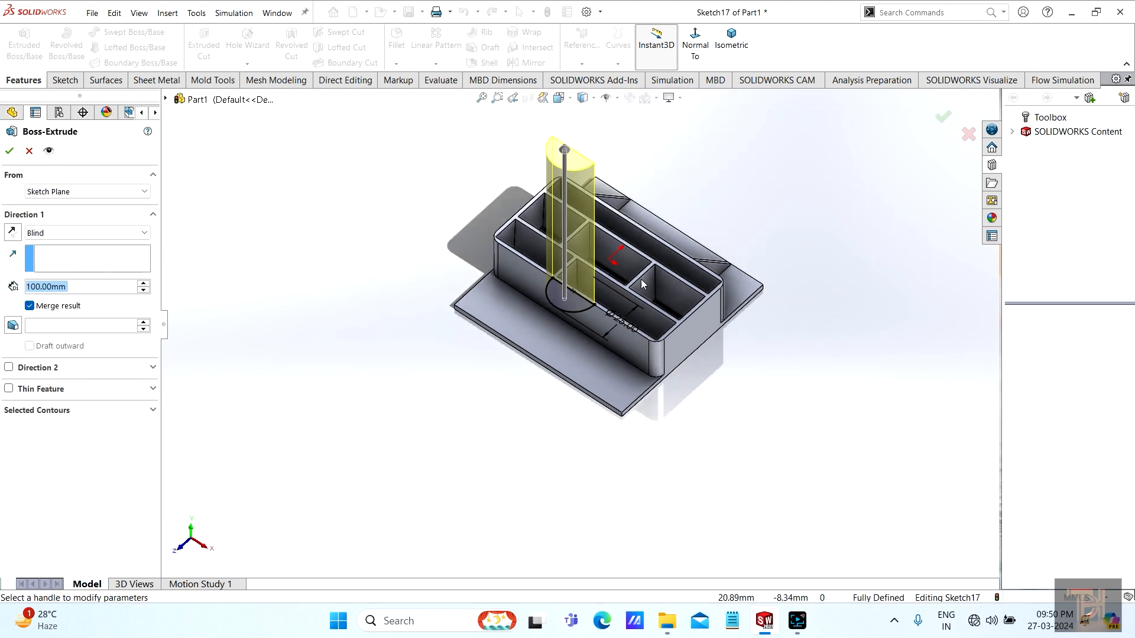
scroll(685, 229, "down", 2)
middle_click_drag(562, 437, 515, 418)
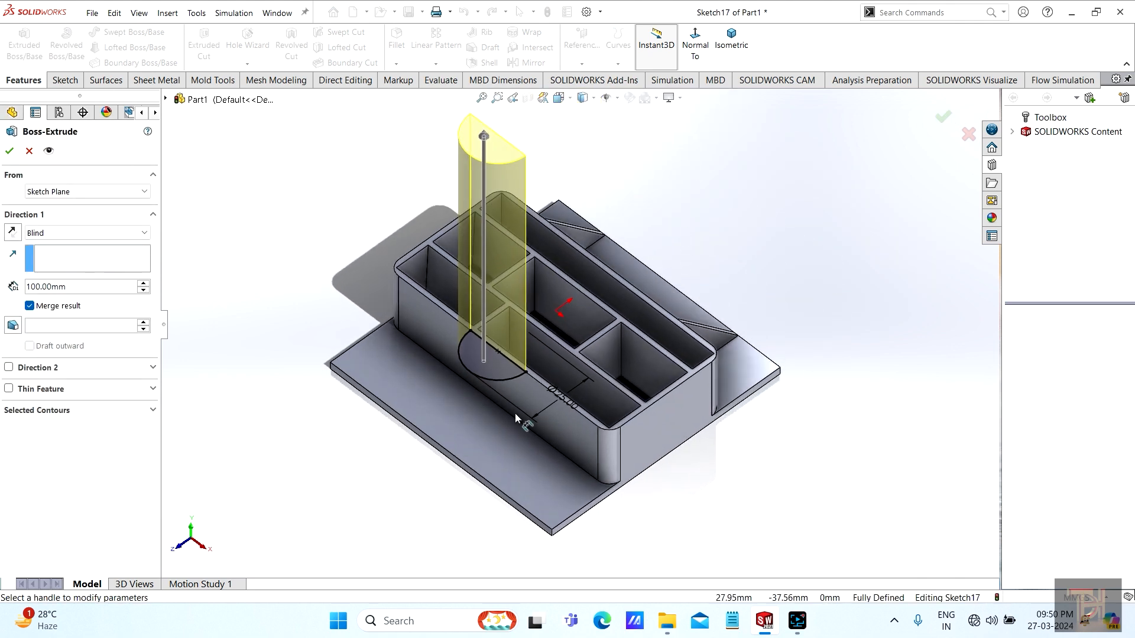
left_click(102, 235)
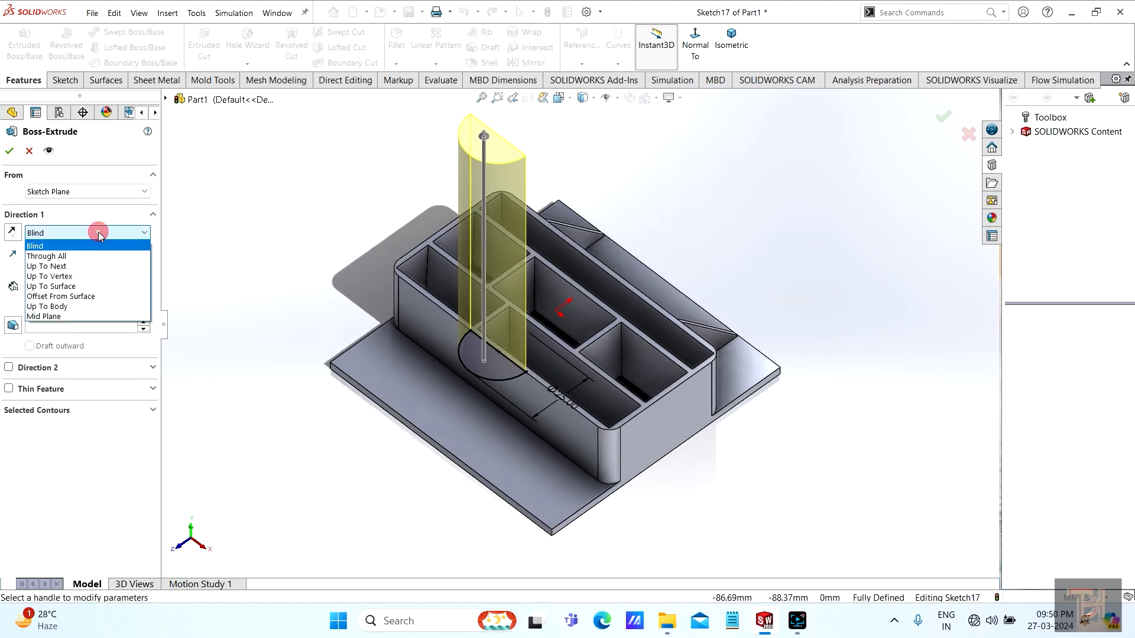
left_click(77, 266)
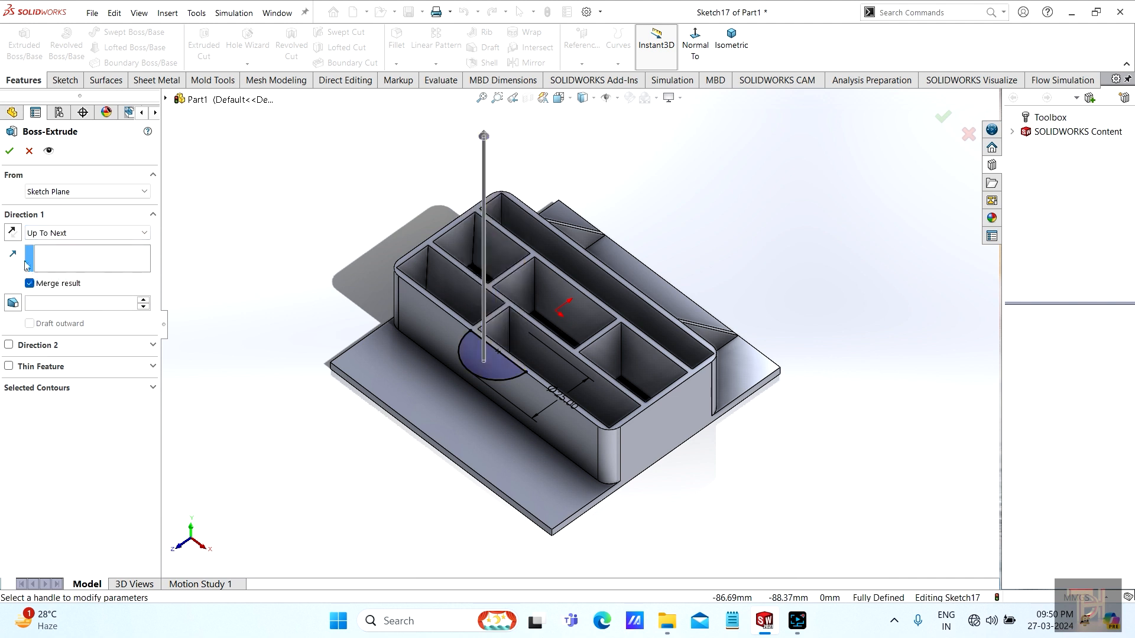
left_click(12, 232)
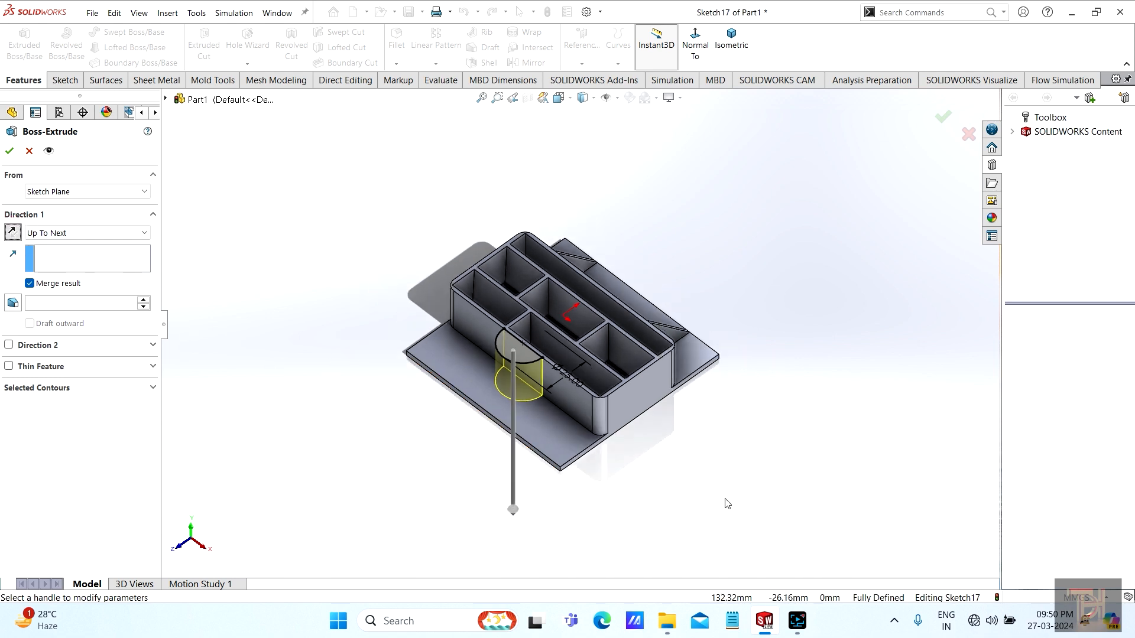
middle_click_drag(725, 498, 543, 345)
scroll(543, 350, "down", 3)
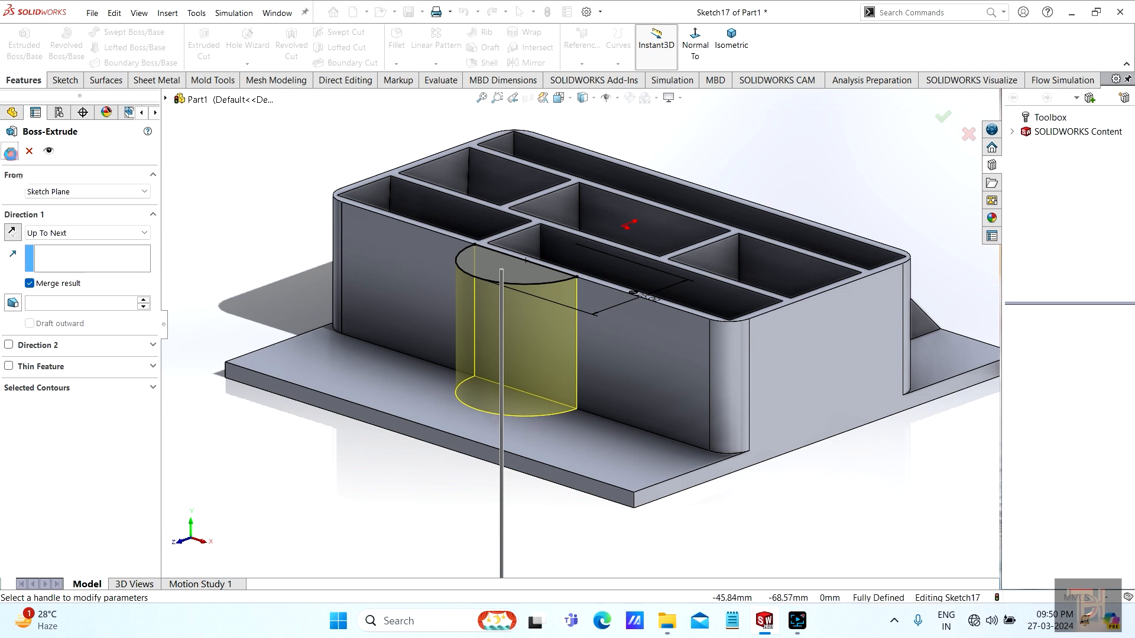
left_click(11, 154)
left_click(204, 243)
Start a new sketch on the Right Plane, zoomed in on the semicircular boss.
scroll(398, 376, "up", 2)
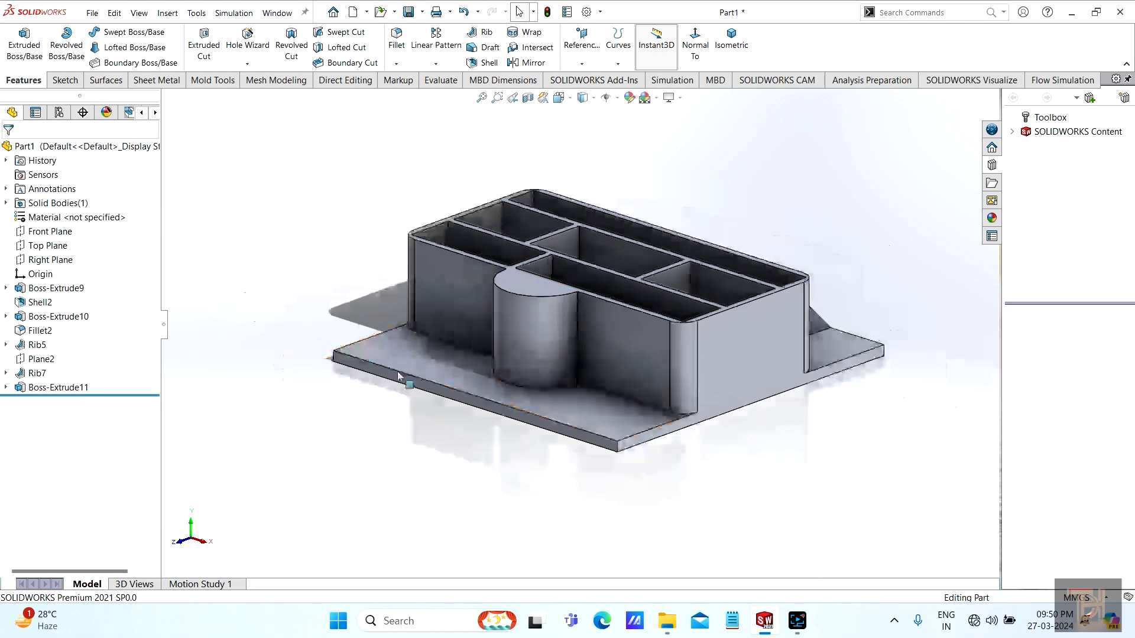
middle_click_drag(425, 397, 479, 445)
scroll(625, 408, "down", 1)
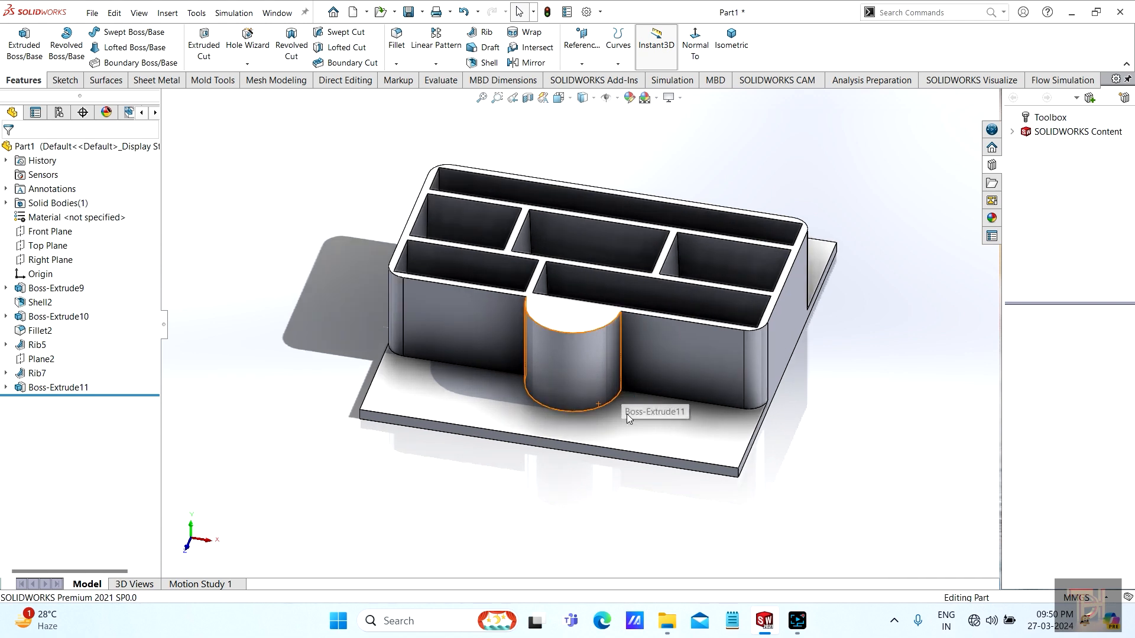
middle_click_drag(632, 460, 597, 482)
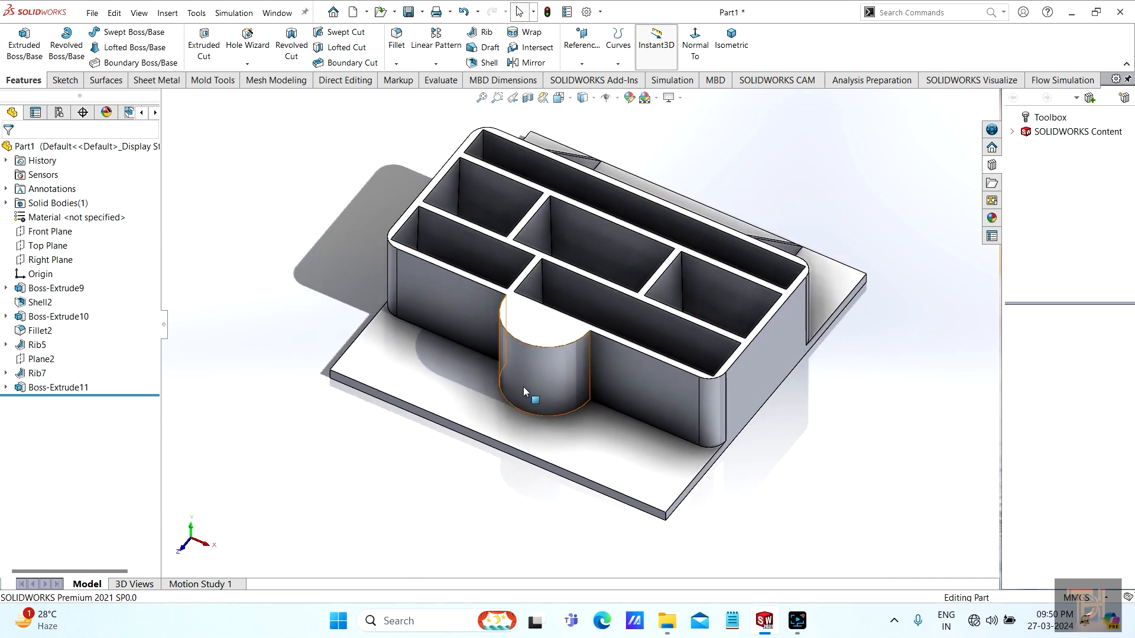
middle_click_drag(506, 417, 674, 416)
scroll(756, 318, "down", 2)
middle_click_drag(762, 449, 564, 467)
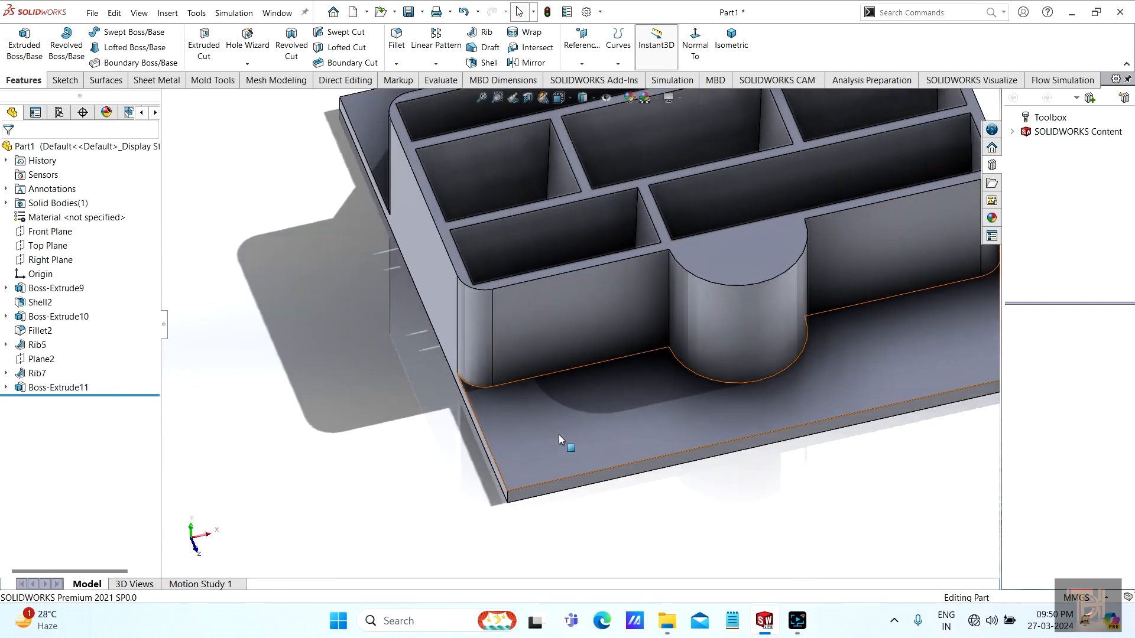
left_click(42, 260)
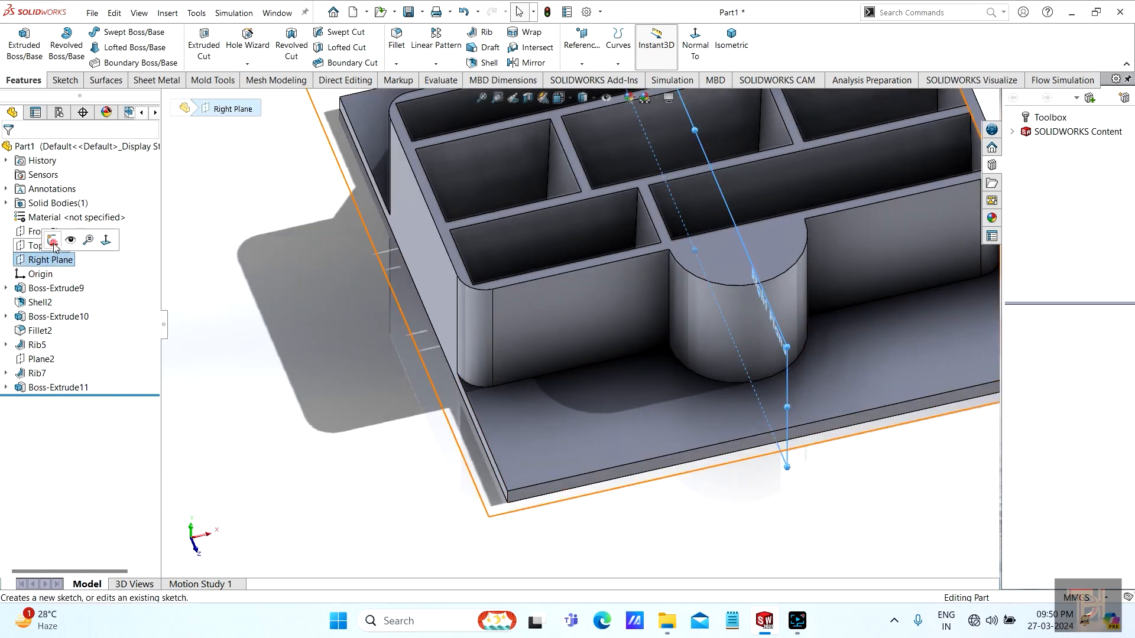
left_click(52, 240)
scroll(428, 310, "down", 4)
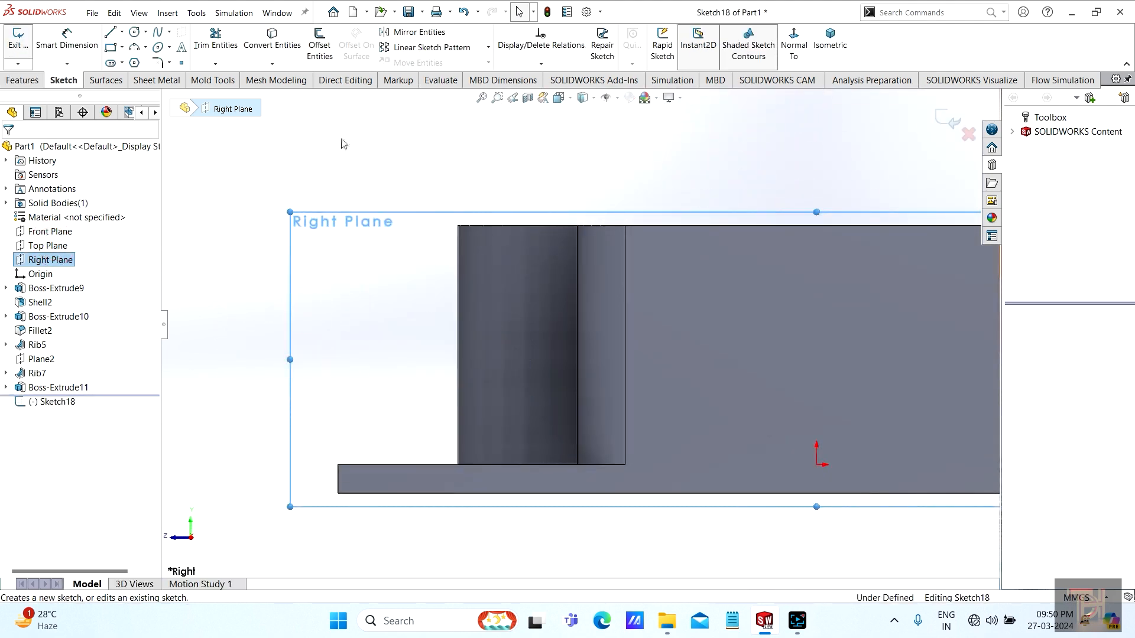
Sketch a sloped line from the boss's top outer edge to the upper outer corner of the base plate.
left_click(108, 33)
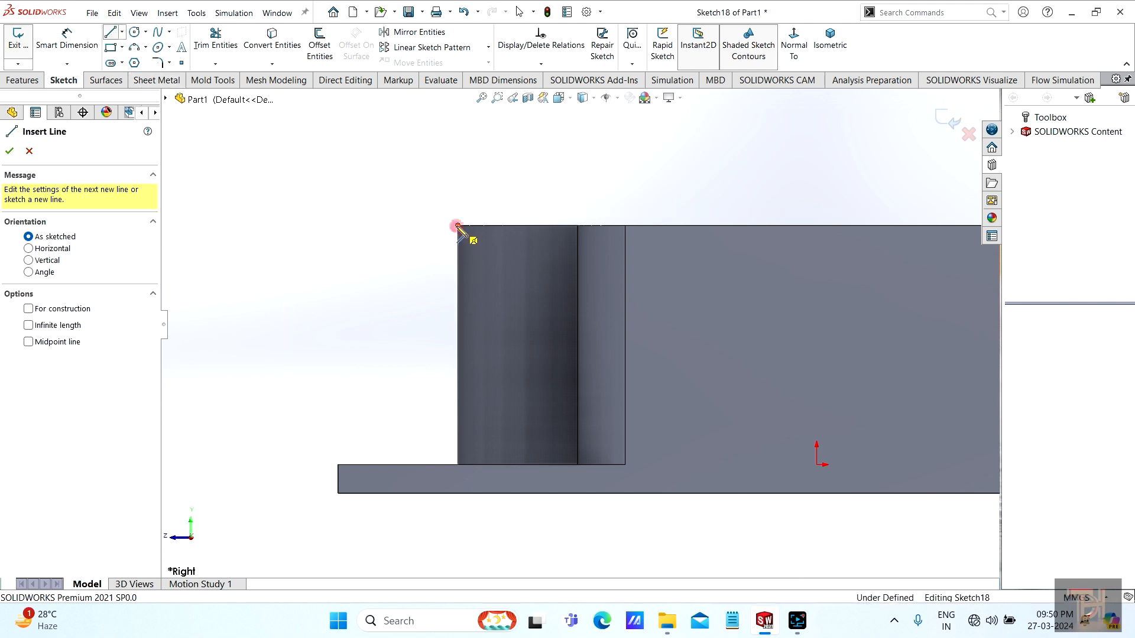
left_click(458, 225)
left_click(339, 465)
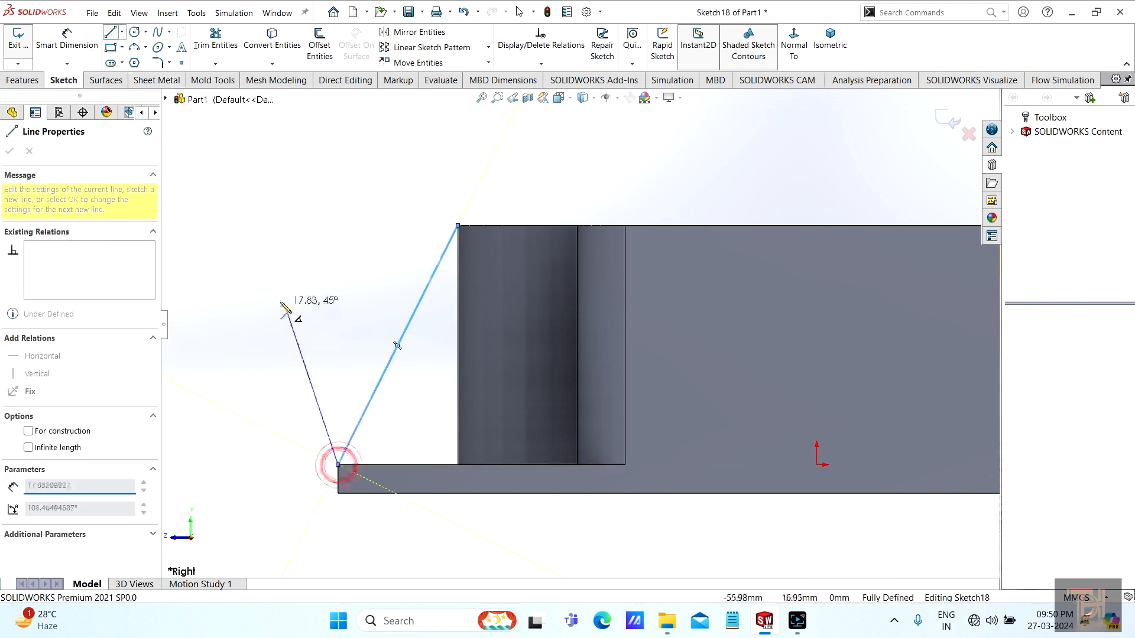
right_click(305, 308)
left_click(311, 311)
Set up a Rib from the sloped line with a thickness of 3 mm.
middle_click_drag(323, 311, 401, 377)
left_click(14, 81)
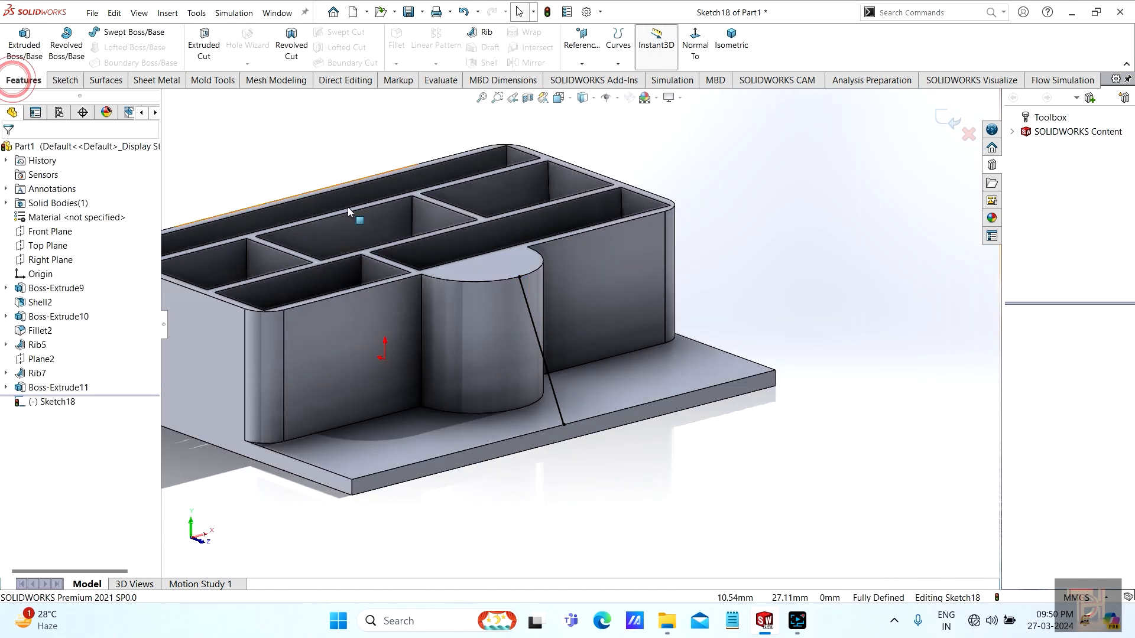
left_click(486, 34)
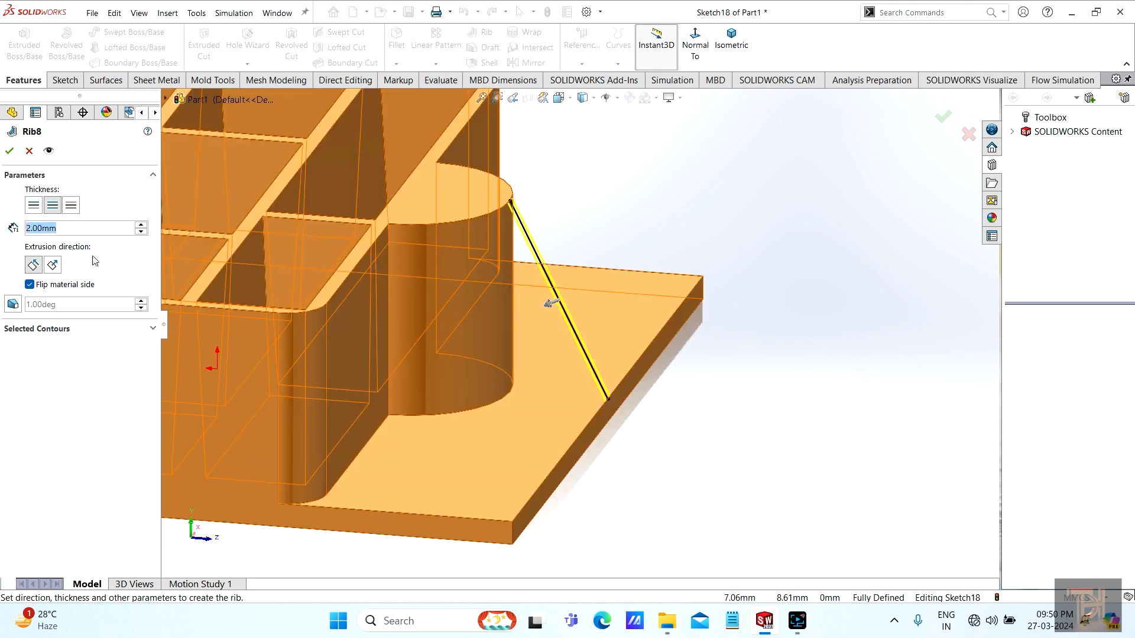
type("35mm")
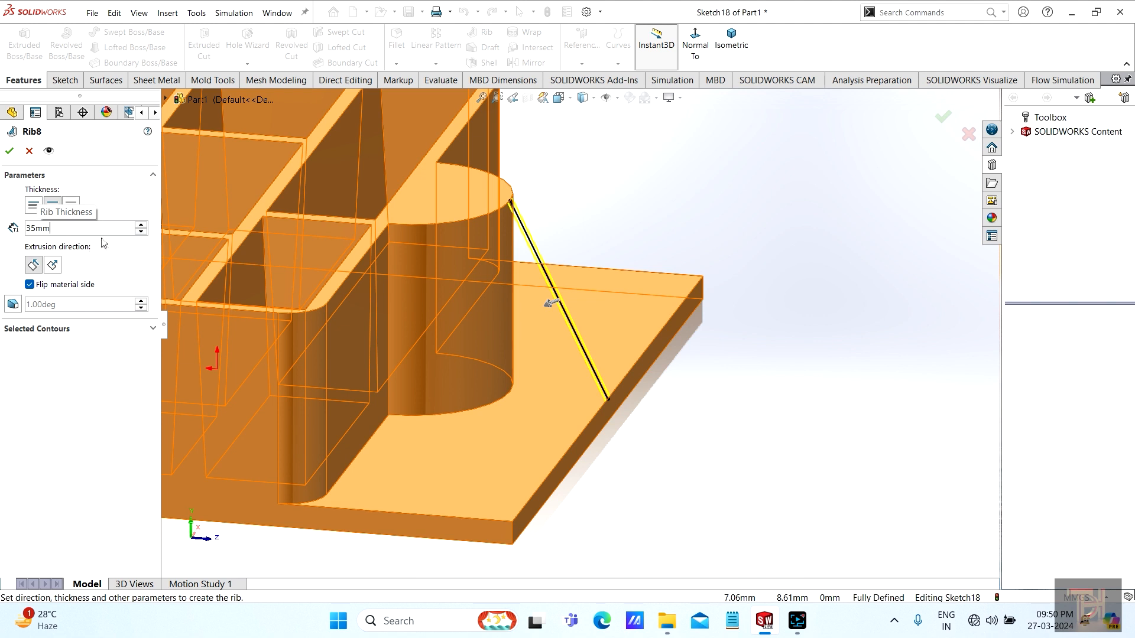
double_click(55, 229)
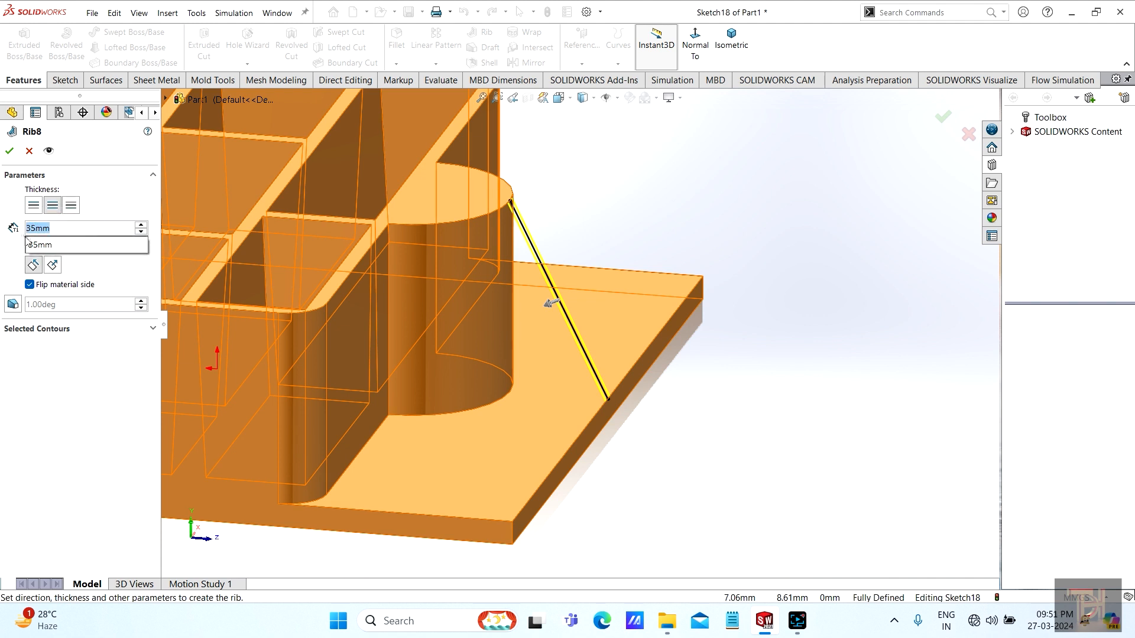
type("3")
left_click(28, 242)
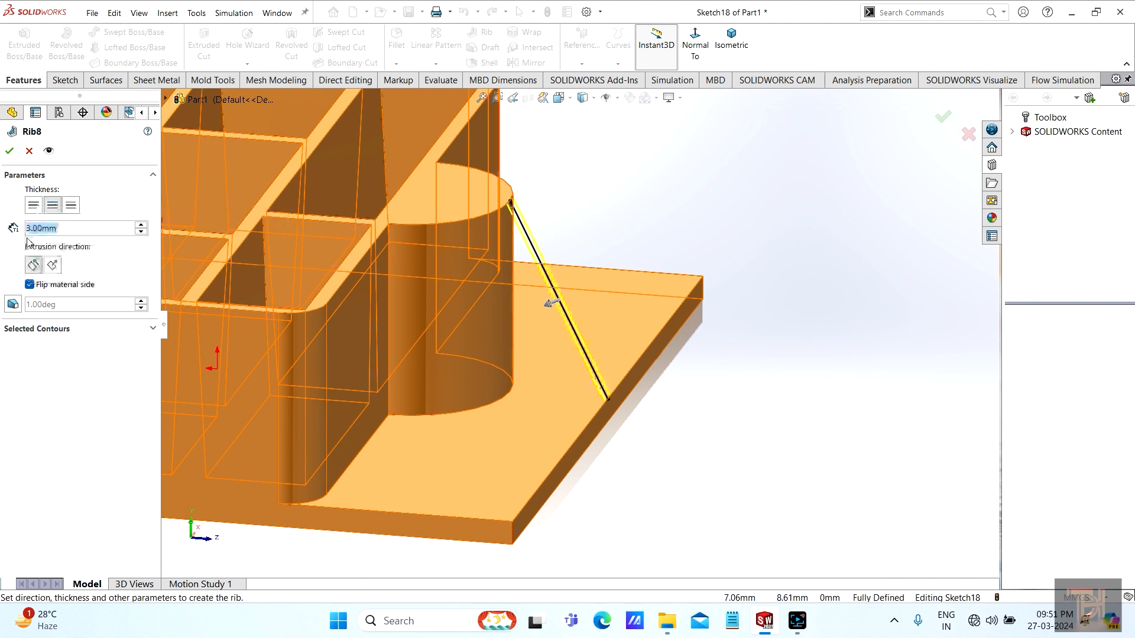
scroll(719, 377, "up", 1)
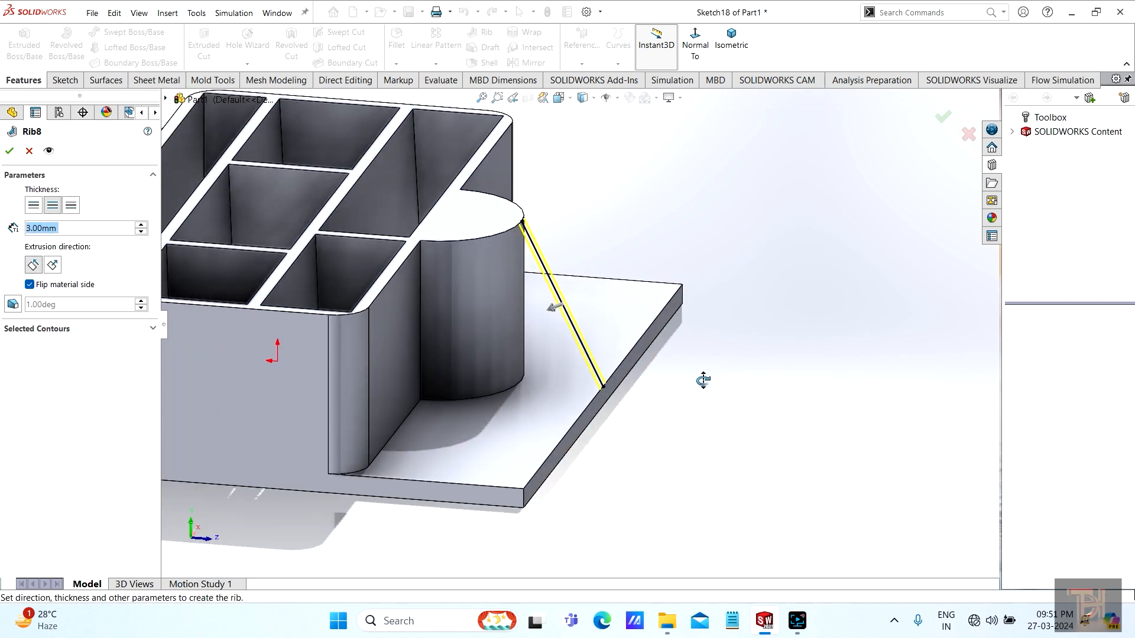
Try a detailed preview of the rib, inspect where its line meets the boss's top edge, and cancel the rib.
middle_click_drag(704, 380, 678, 387)
scroll(679, 388, "up", 2)
scroll(443, 238, "down", 2)
scroll(340, 240, "up", 2)
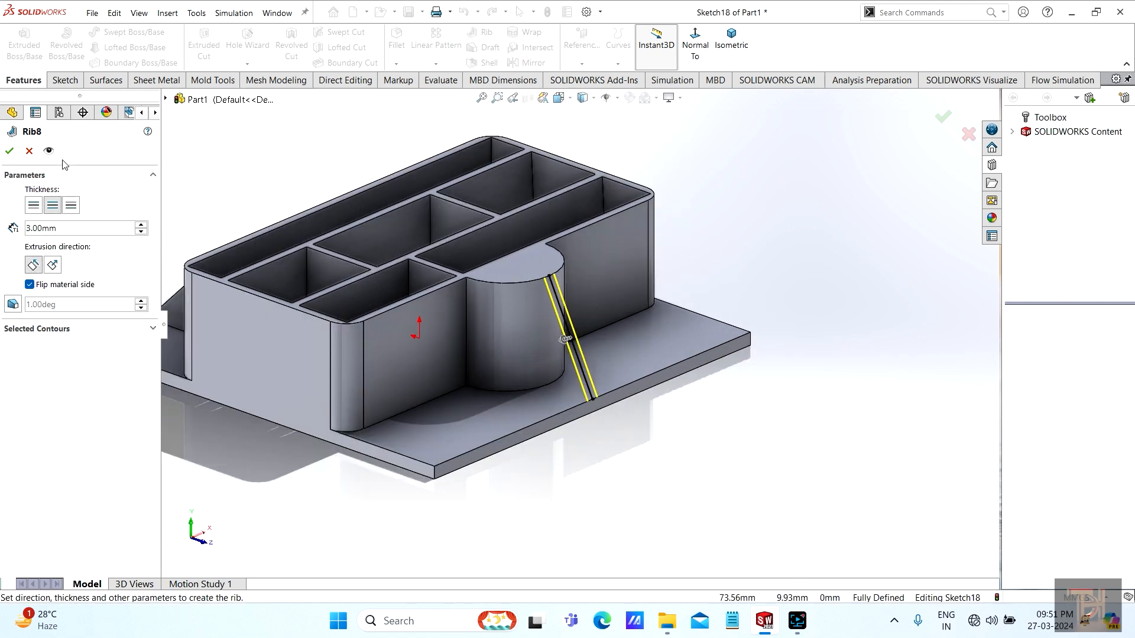
left_click(49, 150)
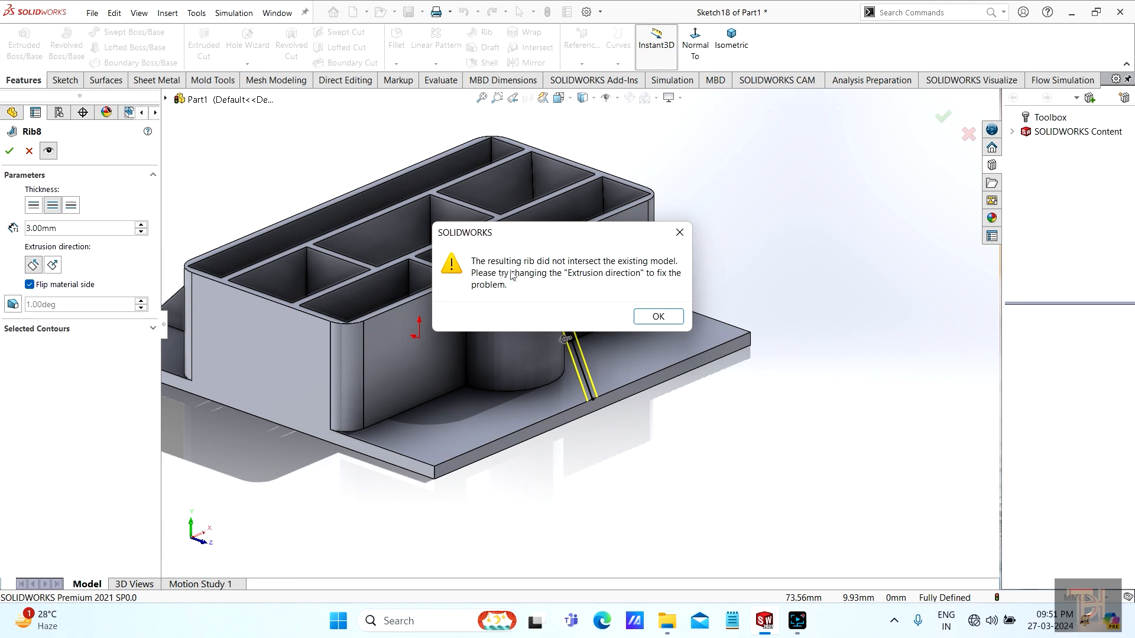
left_click(652, 317)
scroll(580, 324, "down", 8)
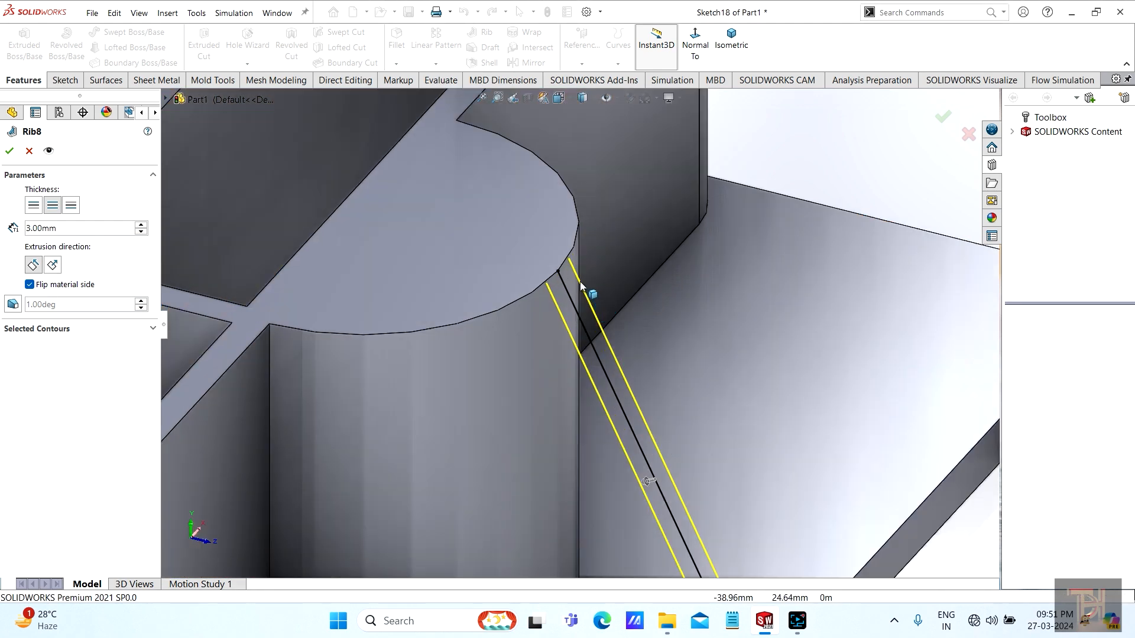
scroll(581, 285, "down", 4)
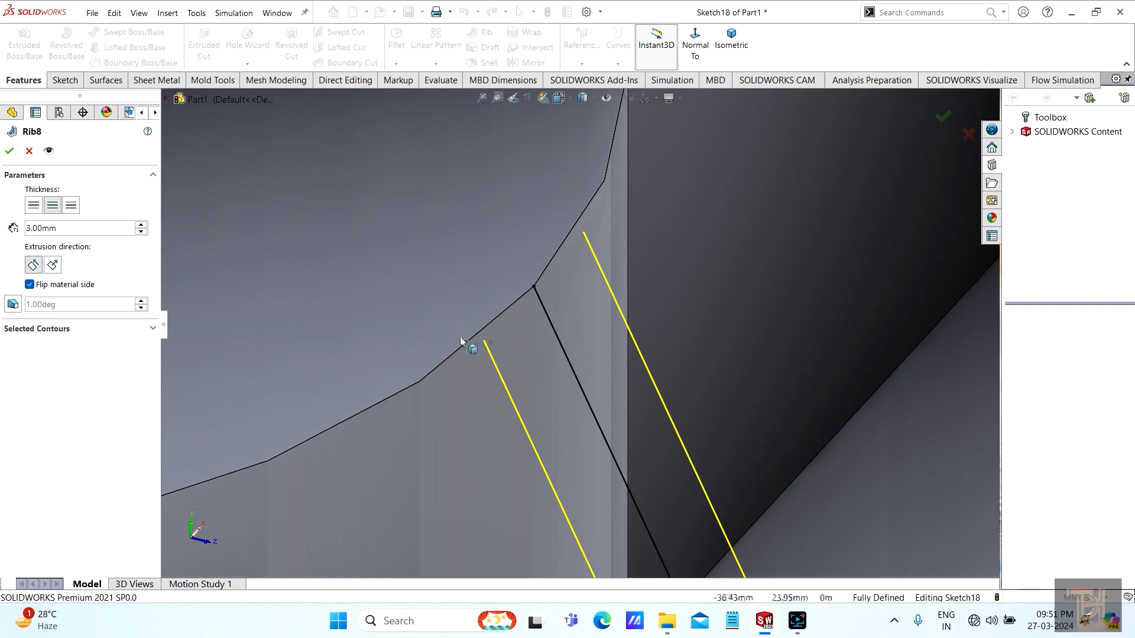
scroll(496, 350, "up", 3)
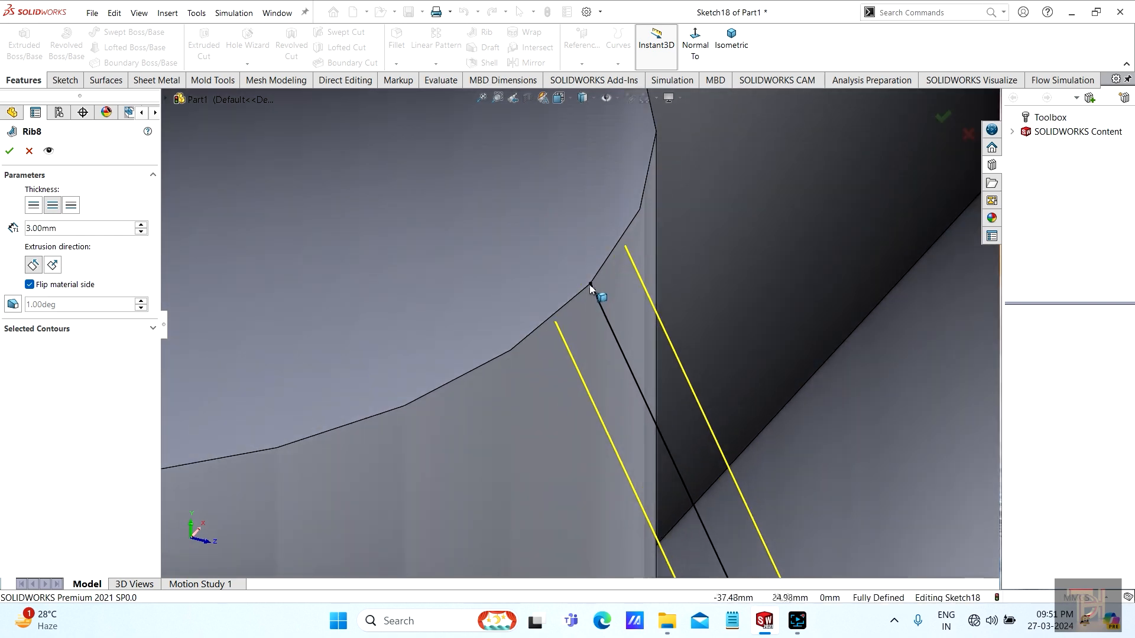
scroll(584, 285, "up", 6)
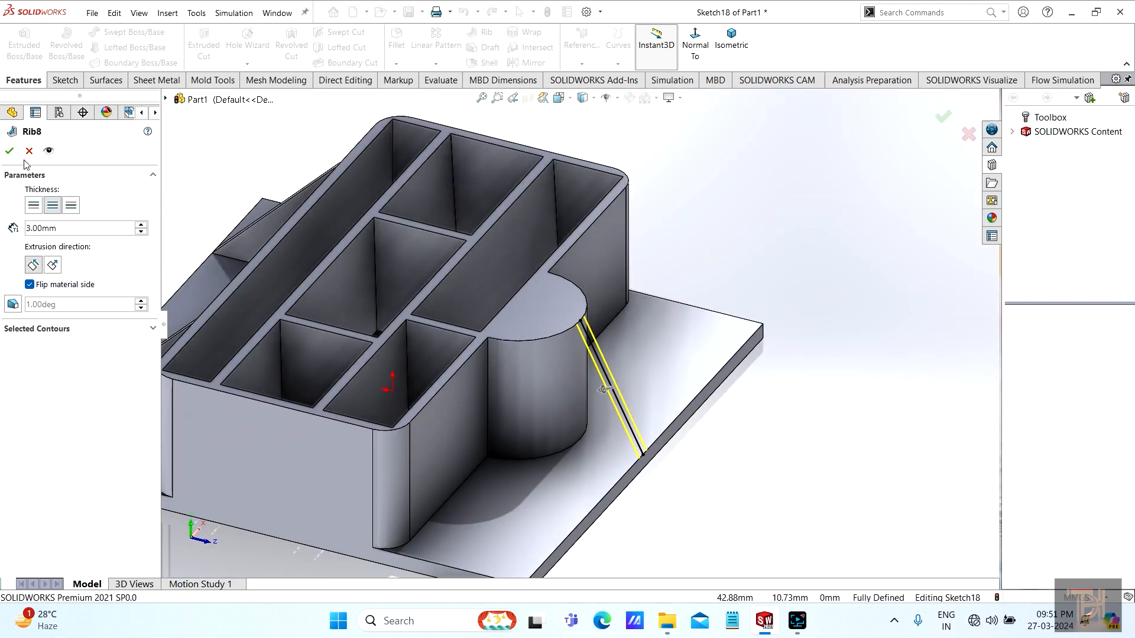
left_click(28, 152)
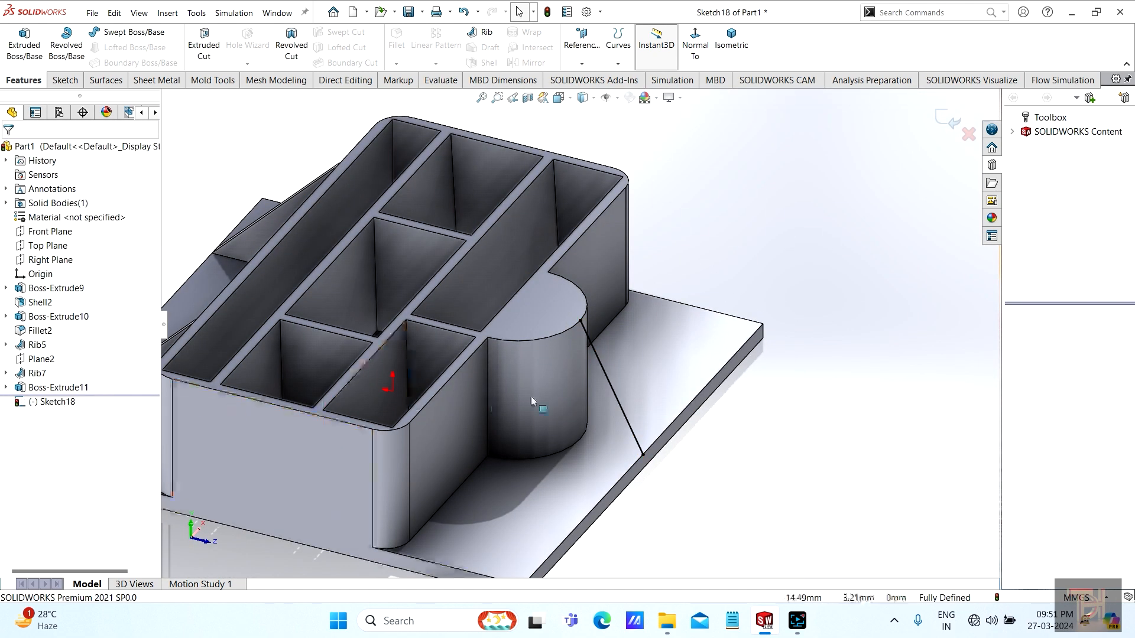
Inspect the sloped rib sketch and the semicircular boss's profile sketch by highlighting each on the model.
left_click(52, 402)
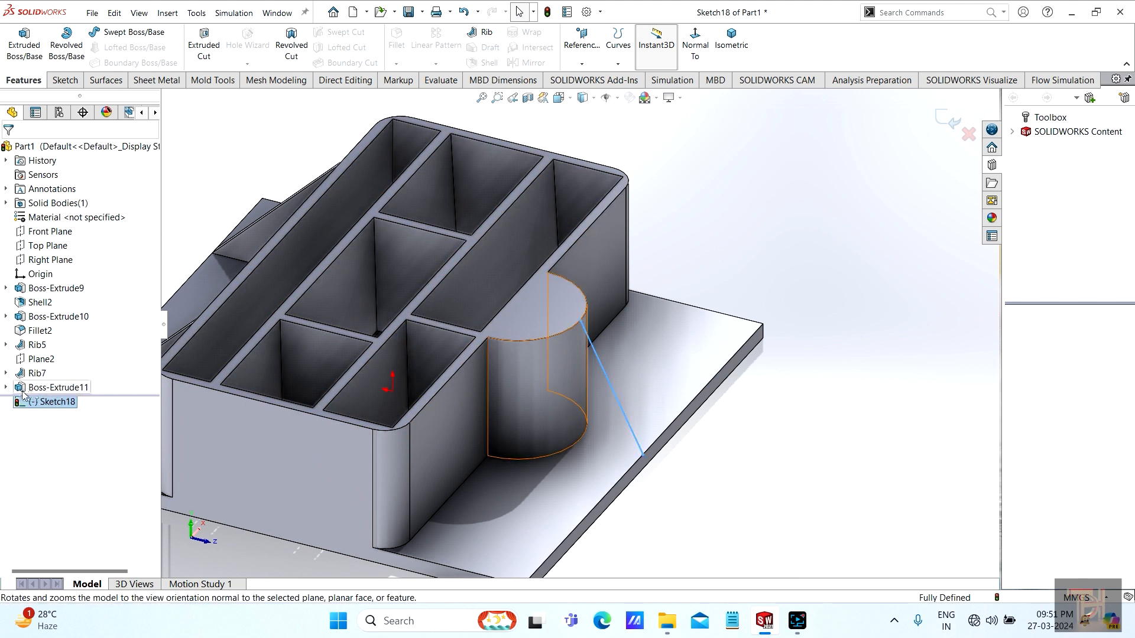
left_click(6, 387)
left_click(54, 405)
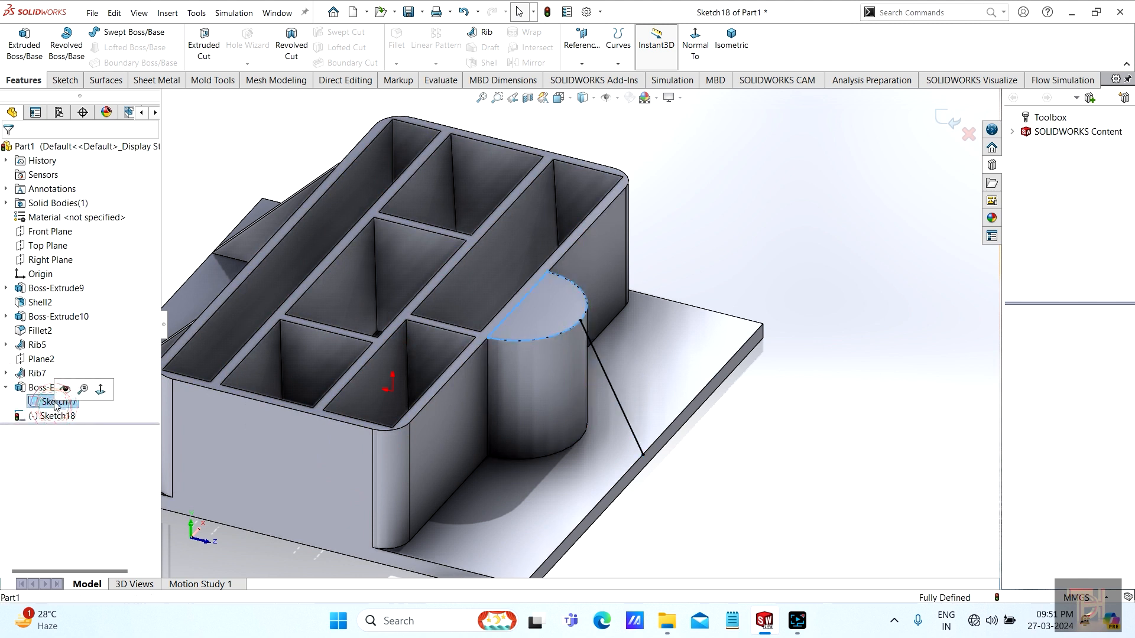
scroll(769, 424, "up", 1)
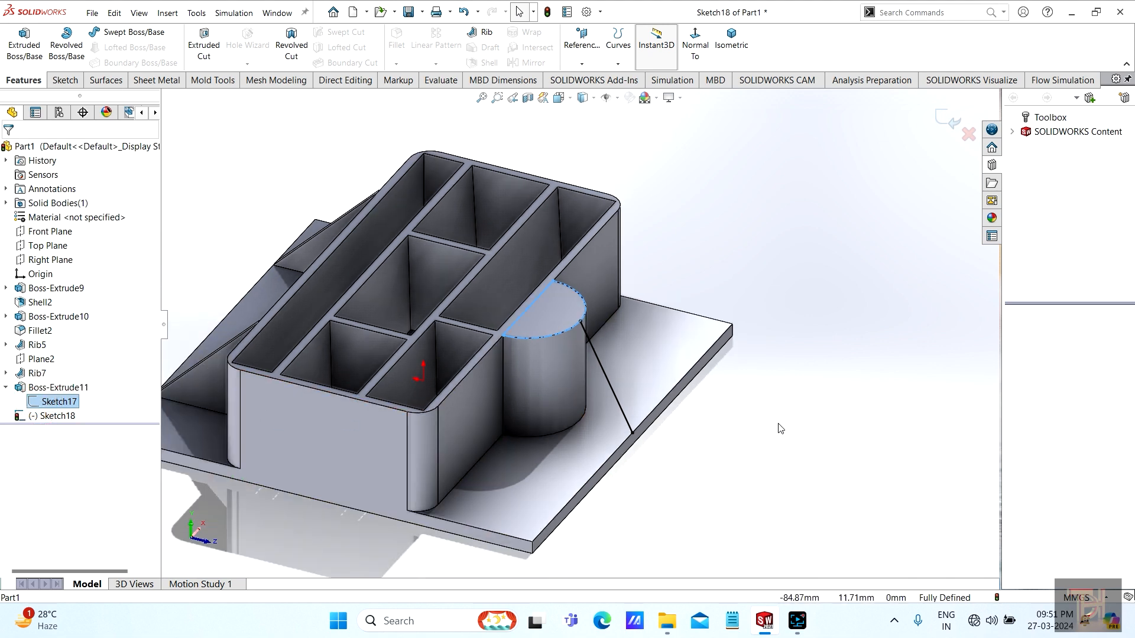
left_click(778, 423)
Sketch a short horizontal line from the sloped line's upper endpoint inward into the semicircular boss.
scroll(608, 351, "down", 7)
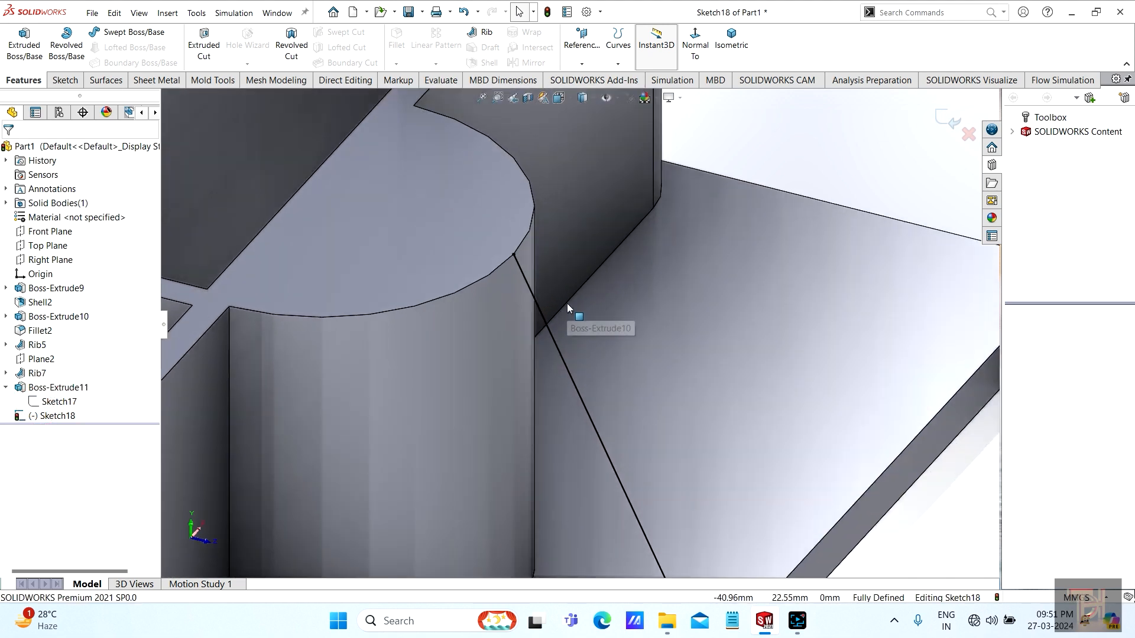
left_click(65, 80)
left_click(110, 32)
scroll(485, 284, "down", 3)
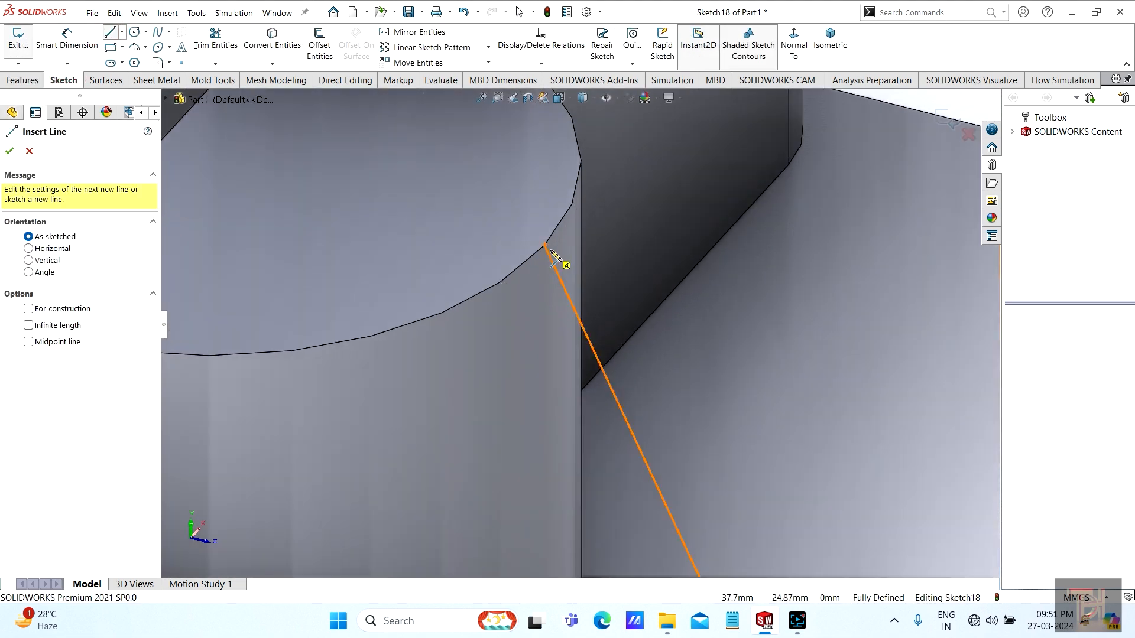
left_click(544, 245)
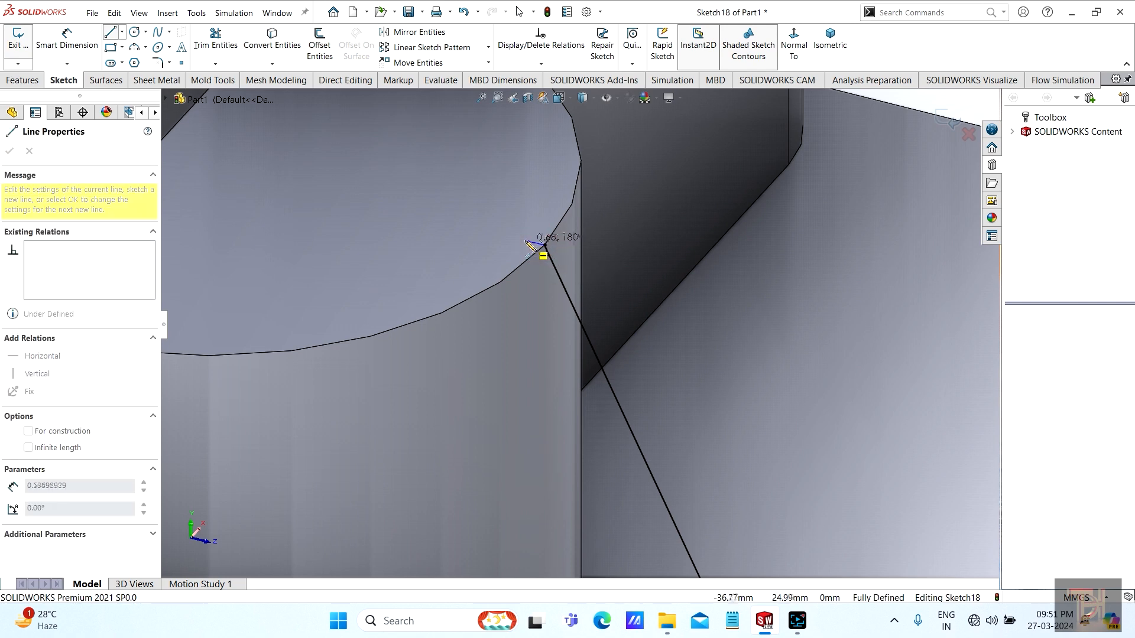
scroll(561, 284, "up", 5)
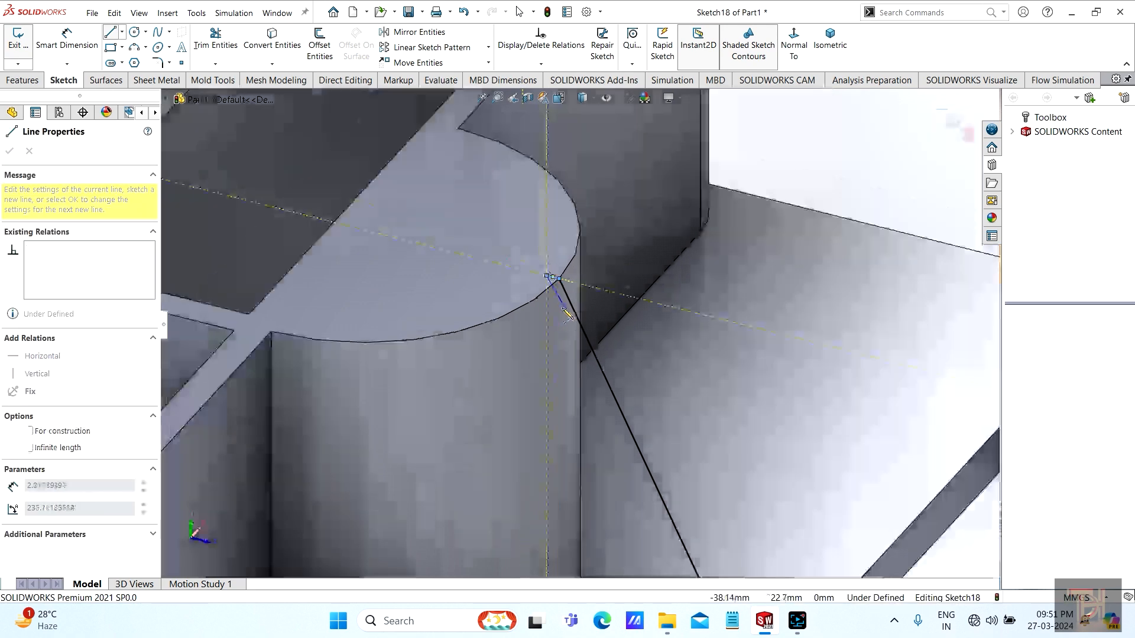
right_click(629, 308)
left_click(667, 316)
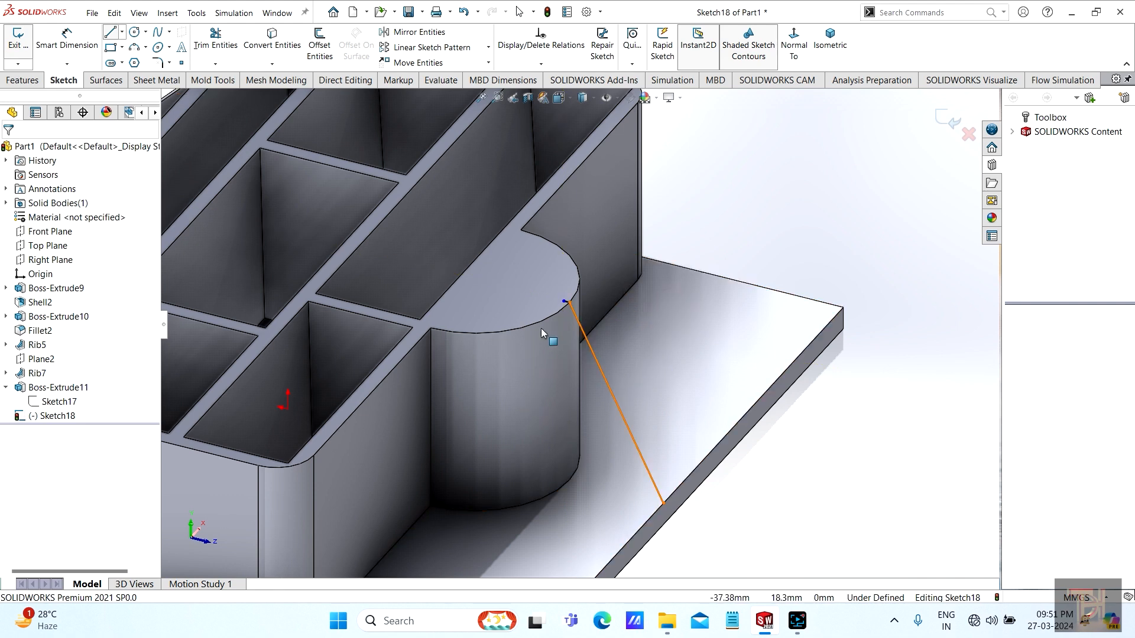
Sketch a vertical line about 0.6 mm long from the sloped line's lower endpoint down into the base plate.
scroll(671, 476, "down", 10)
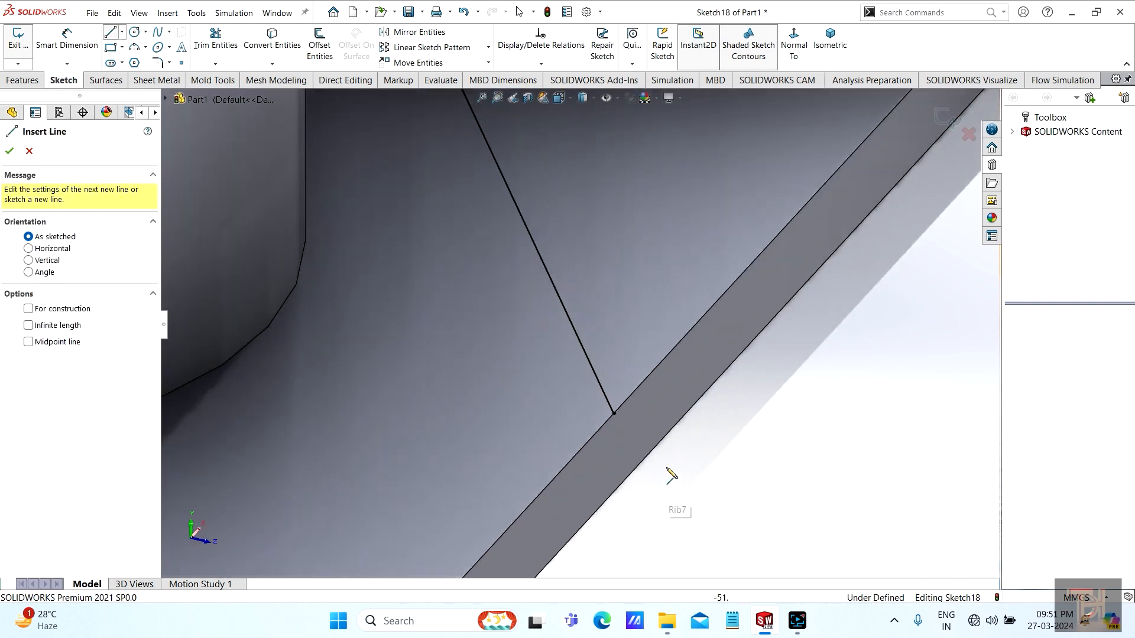
left_click(614, 414)
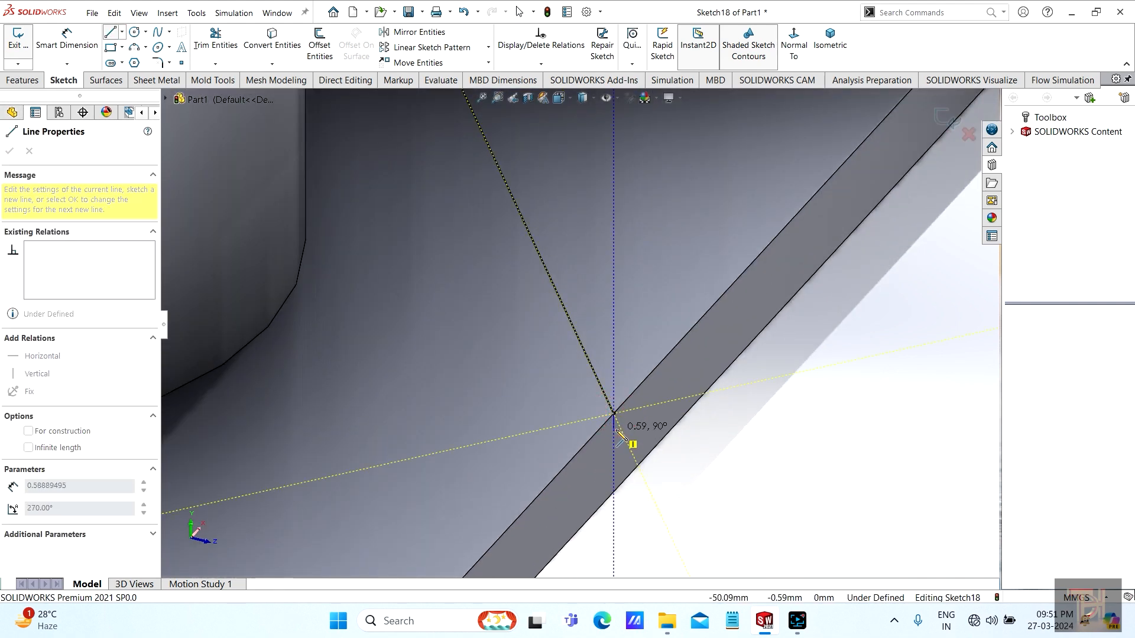
left_click(613, 428)
right_click(694, 377)
left_click(723, 425)
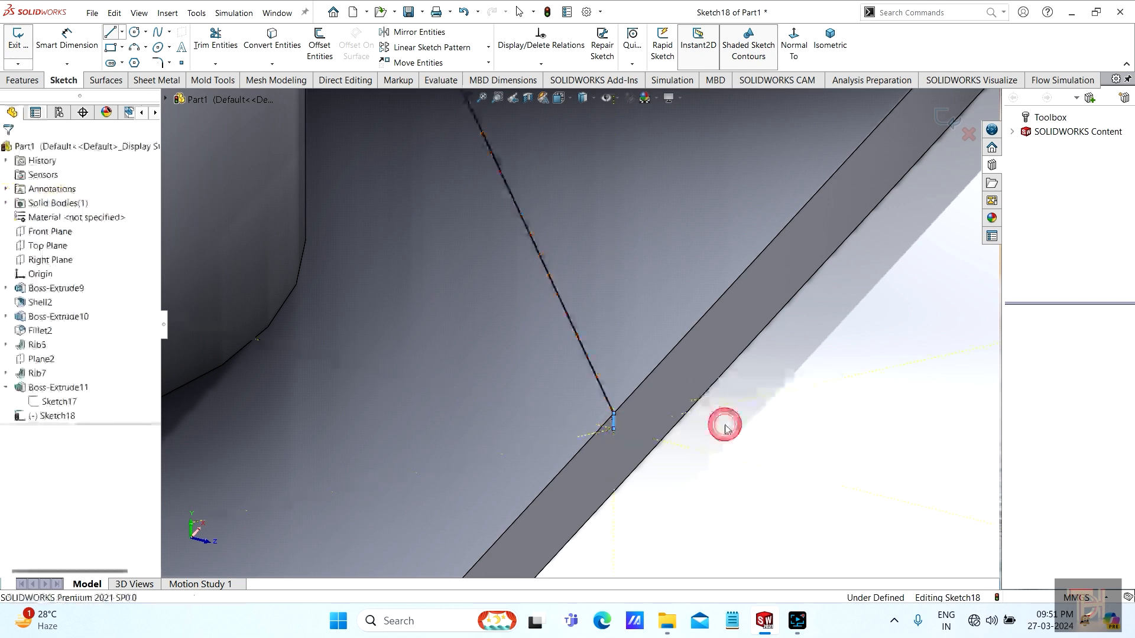
Set up a Rib from the extended sloped sketch with the material side flipped toward the boss and draft turned off.
scroll(731, 397, "up", 8)
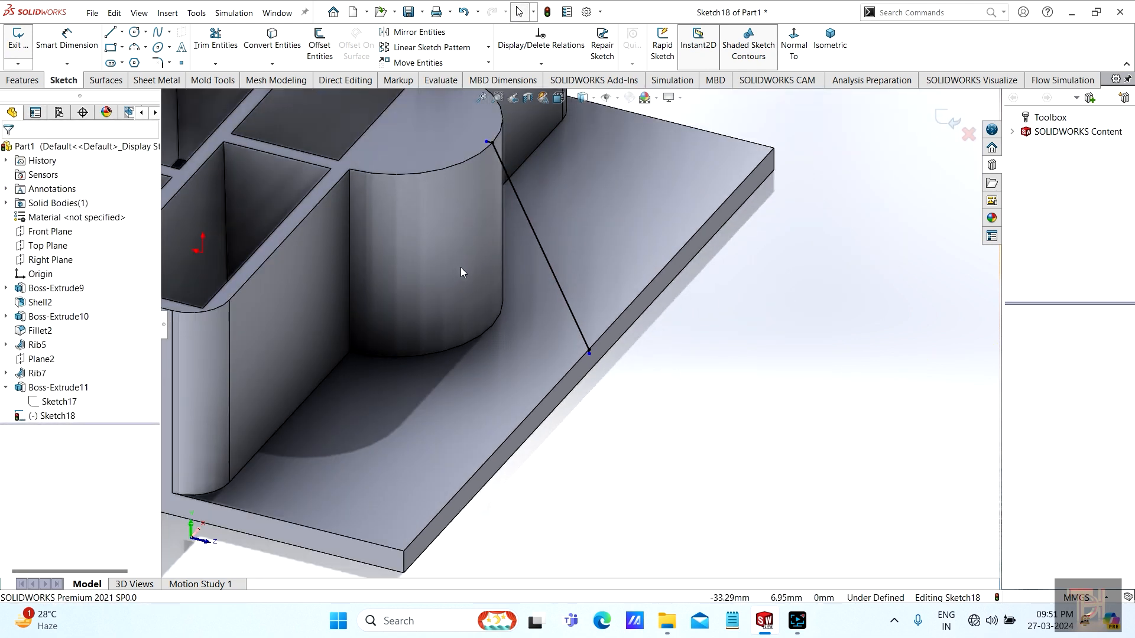
scroll(431, 207, "up", 5)
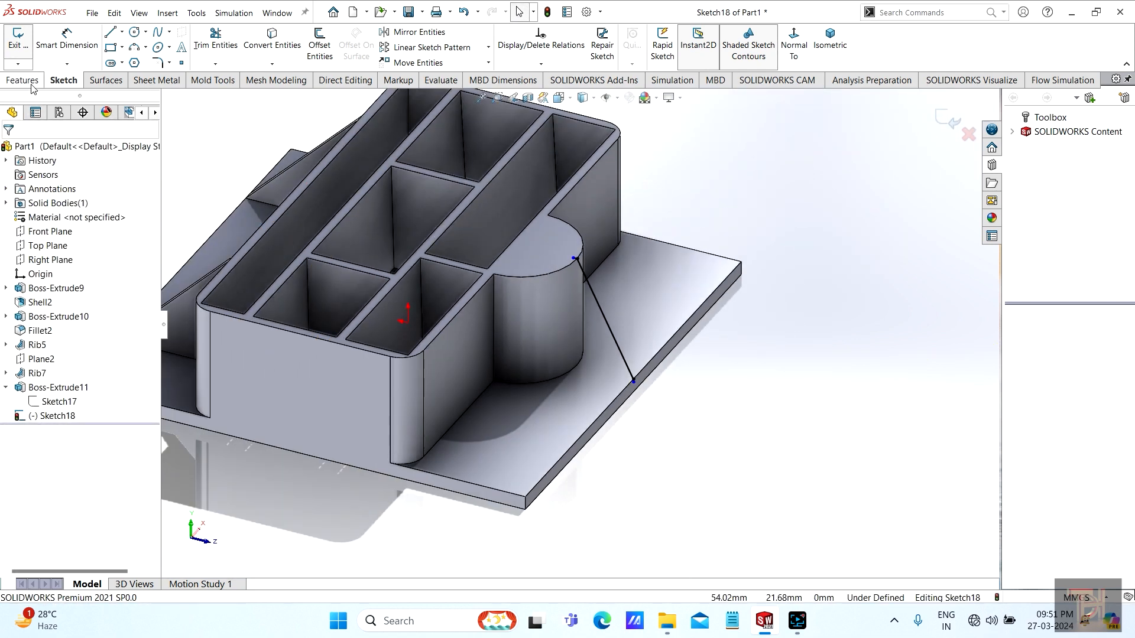
left_click(24, 80)
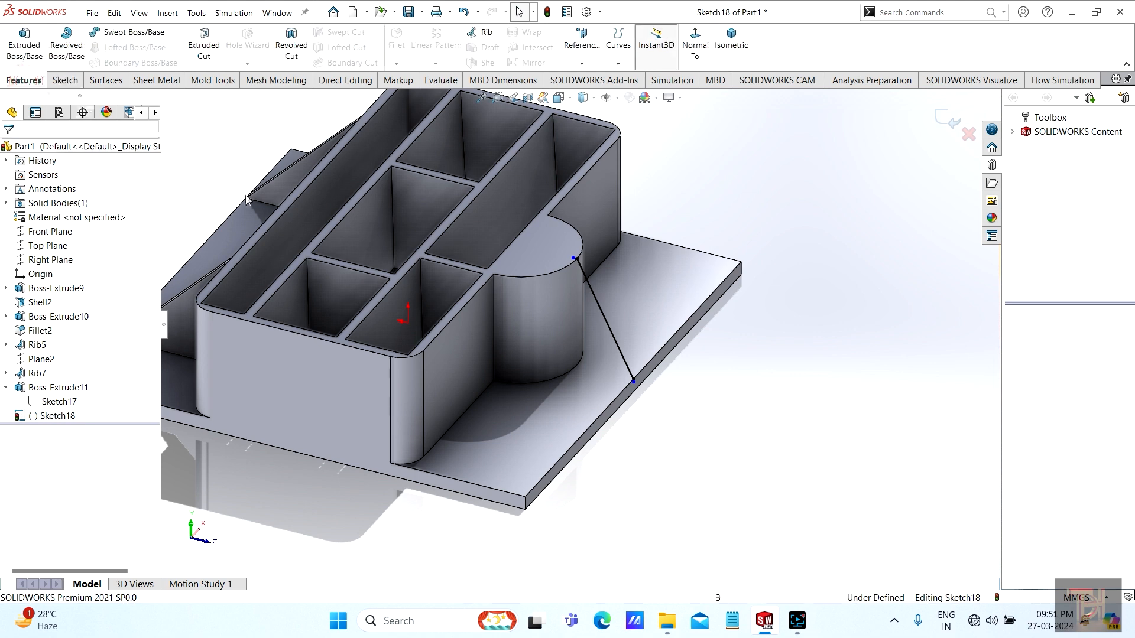
left_click(482, 34)
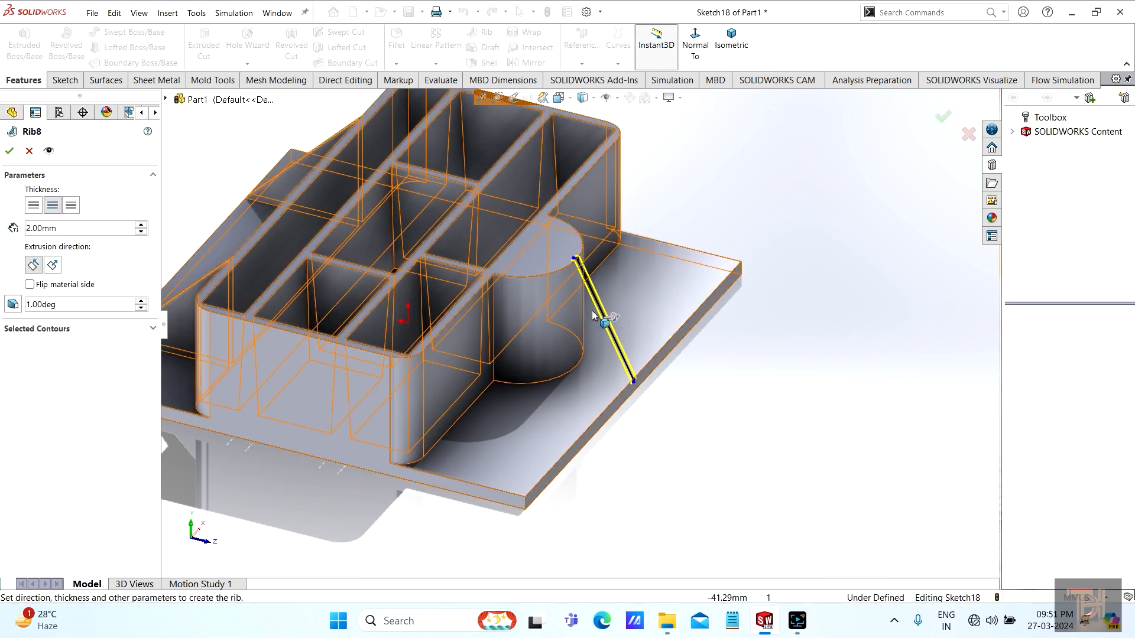
scroll(559, 304, "down", 4)
scroll(556, 307, "down", 1)
middle_click_drag(555, 307, 537, 307)
scroll(580, 318, "up", 3)
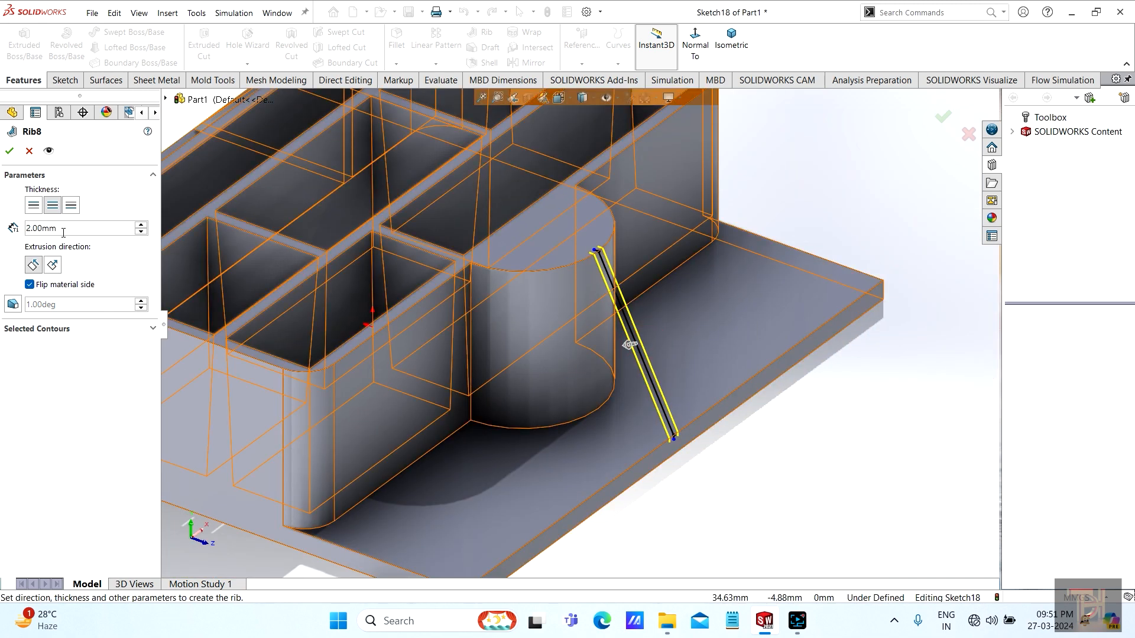
Set the rib thickness to 3 mm, check its detailed preview, and create the rib.
type("3")
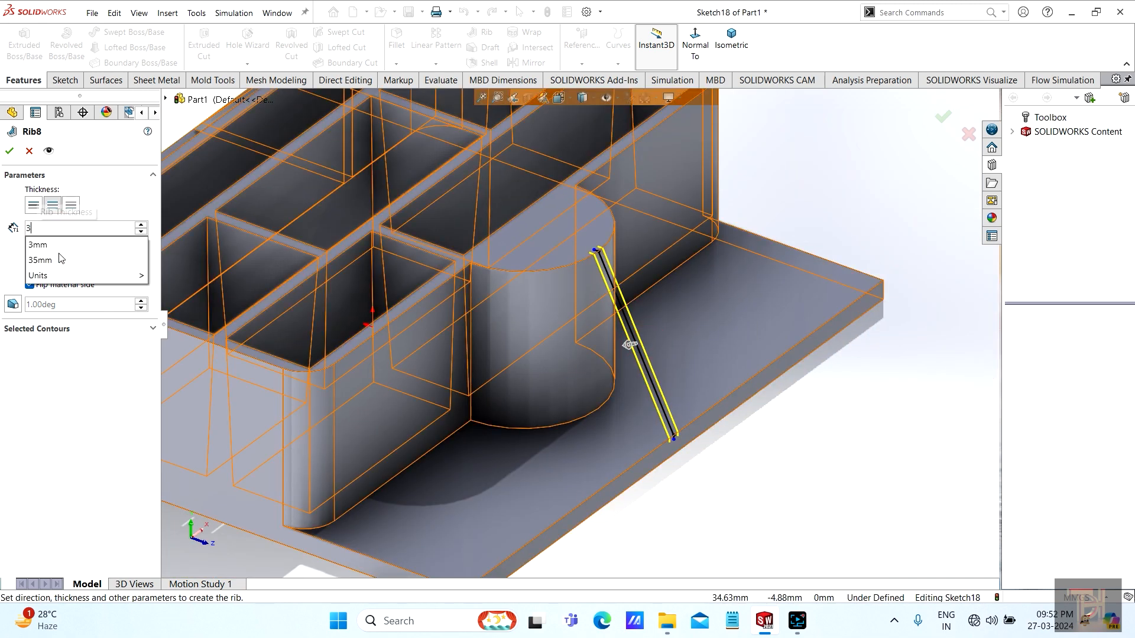
key("Return")
scroll(372, 303, "up", 2)
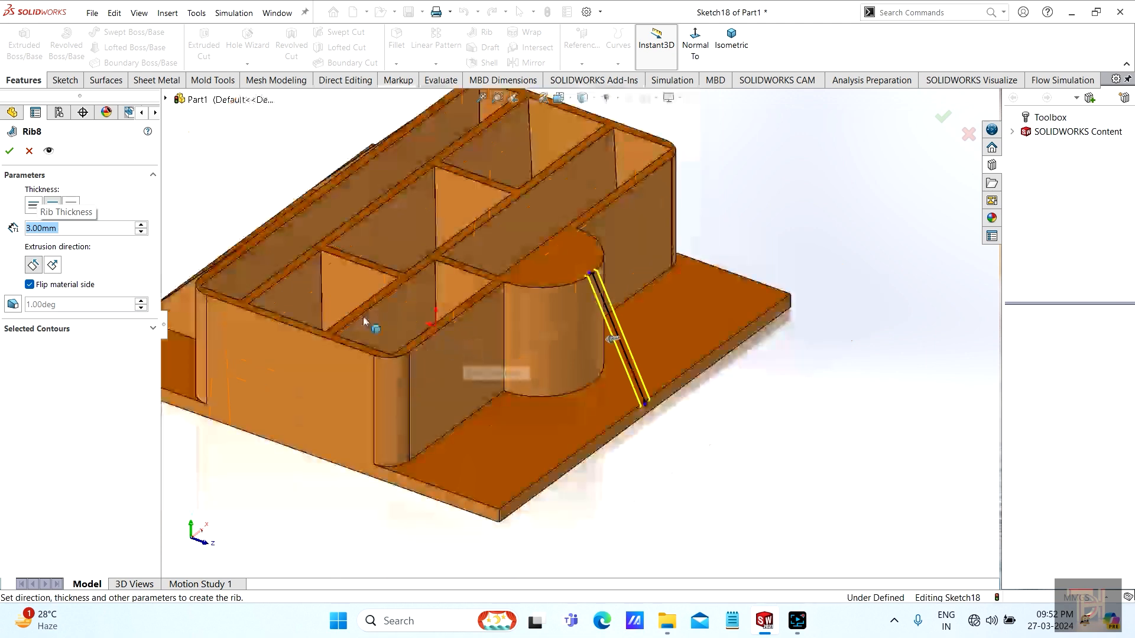
left_click(48, 151)
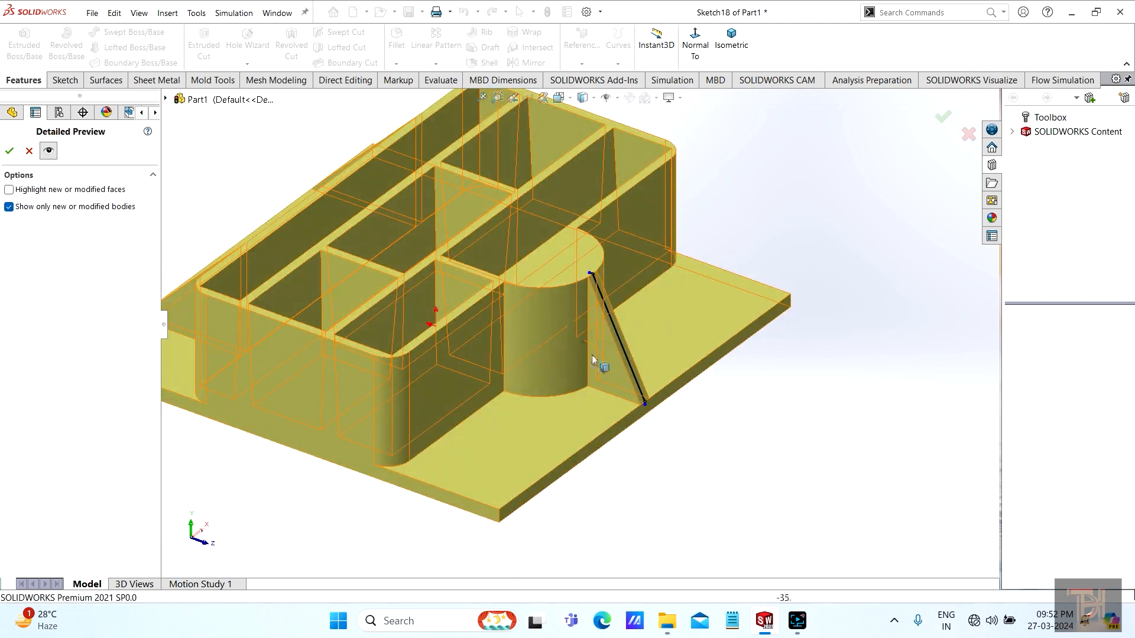
left_click(10, 151)
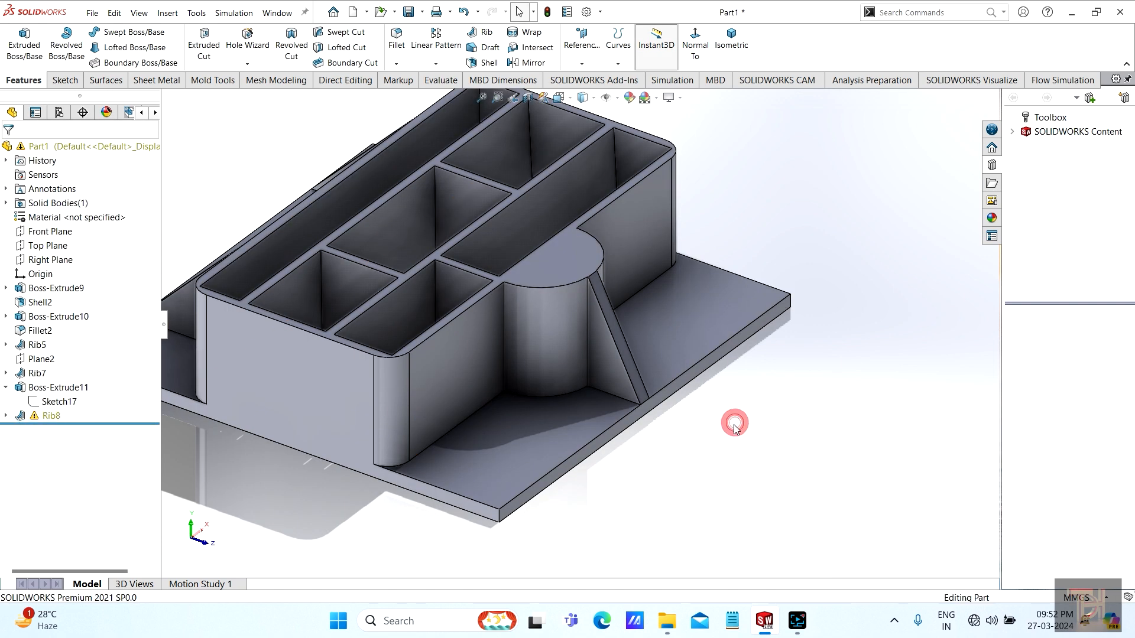
Examine the rib supporting the boss, the inner ribs and the outer ribs on the opposite wall from several angles.
scroll(733, 424, "up", 1)
middle_click_drag(734, 424, 705, 413)
scroll(531, 303, "down", 3)
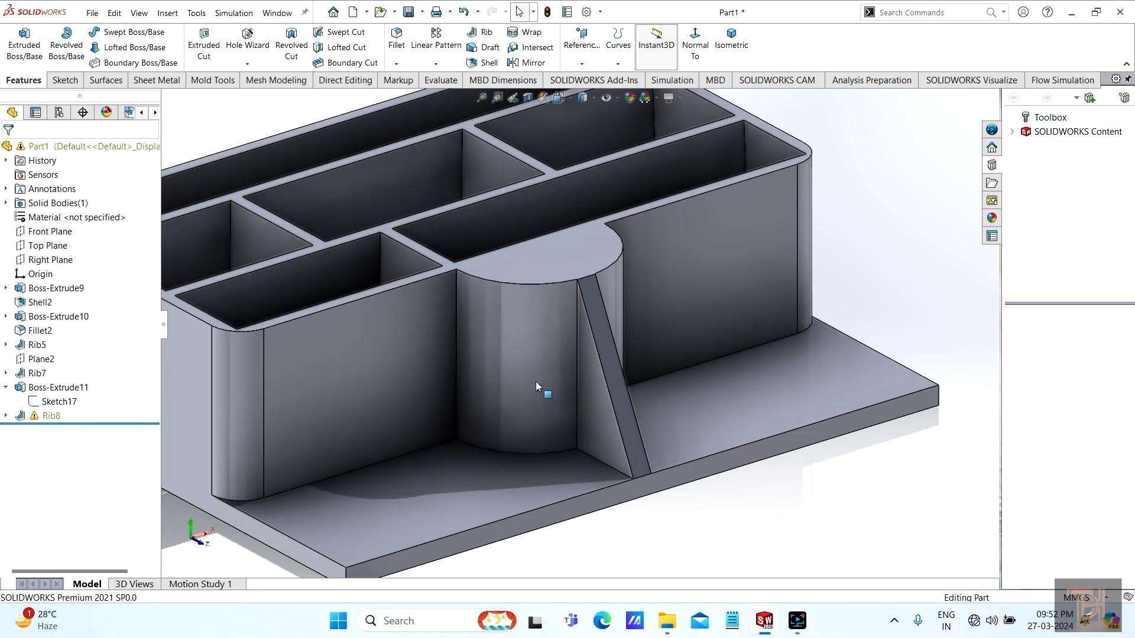
middle_click_drag(535, 381, 415, 372)
scroll(662, 402, "up", 5)
middle_click_drag(793, 391, 836, 410)
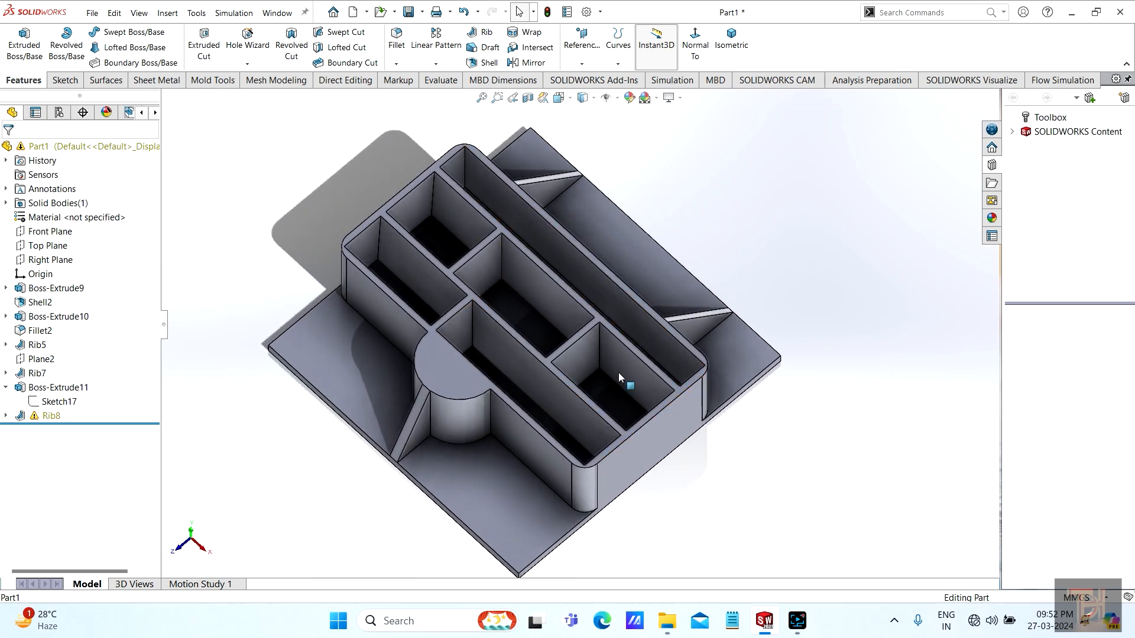
mouse_move(528, 361)
middle_mouse_down()
mouse_move(522, 322)
mouse_move(532, 339)
mouse_move(523, 372)
middle_mouse_up()
scroll(534, 229, "up", 3)
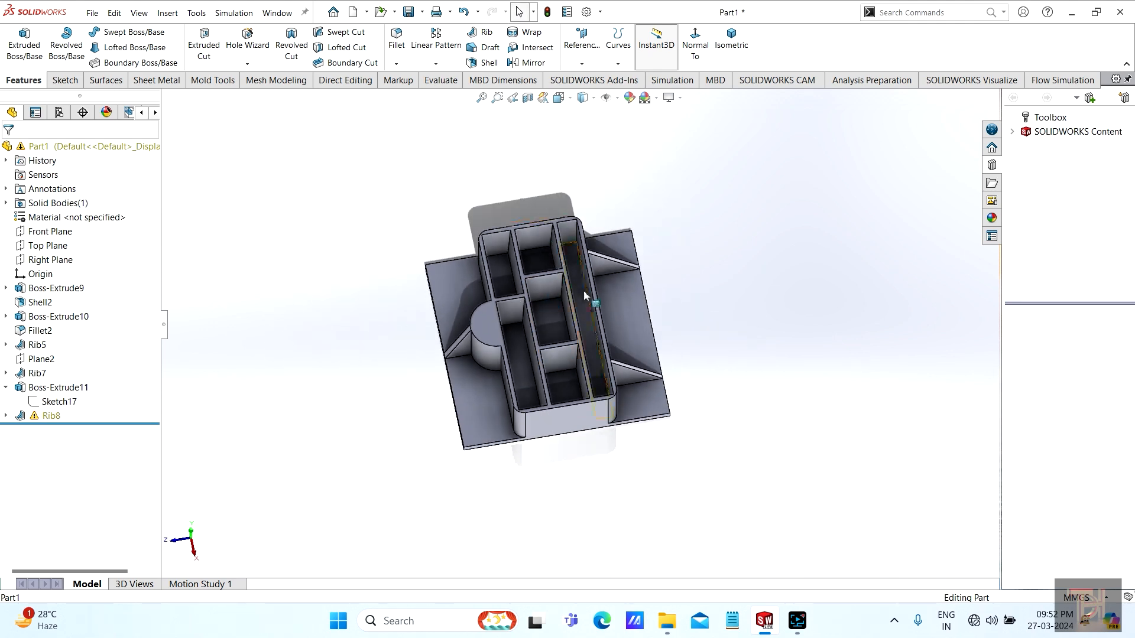
scroll(583, 292, "down", 3)
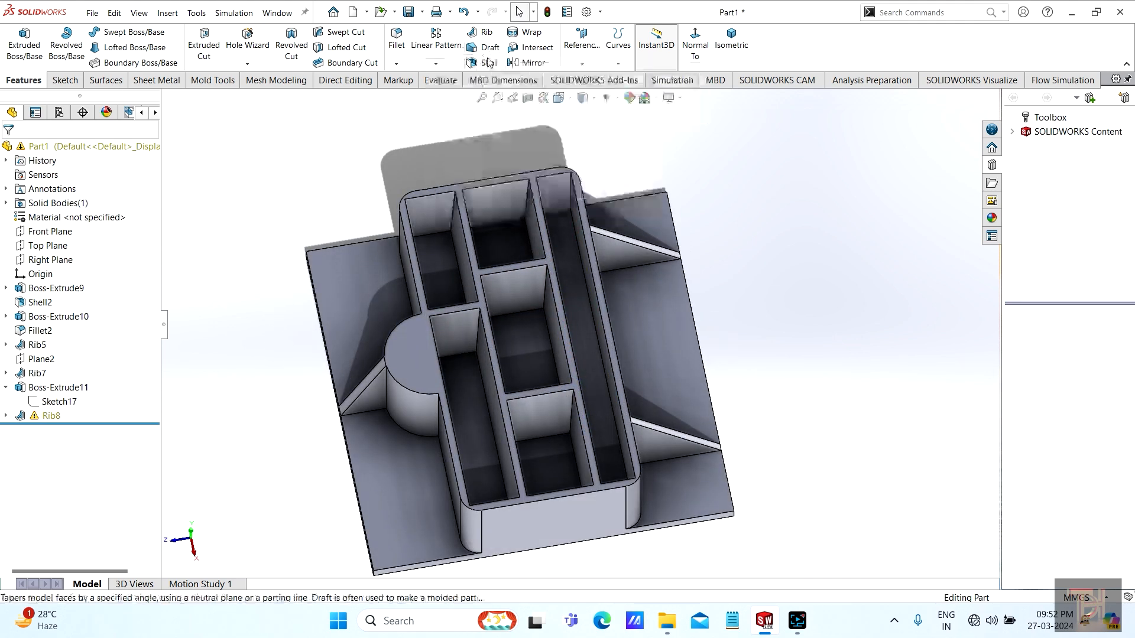
scroll(569, 355, "down", 2)
scroll(566, 365, "up", 2)
middle_click_drag(564, 368, 602, 408)
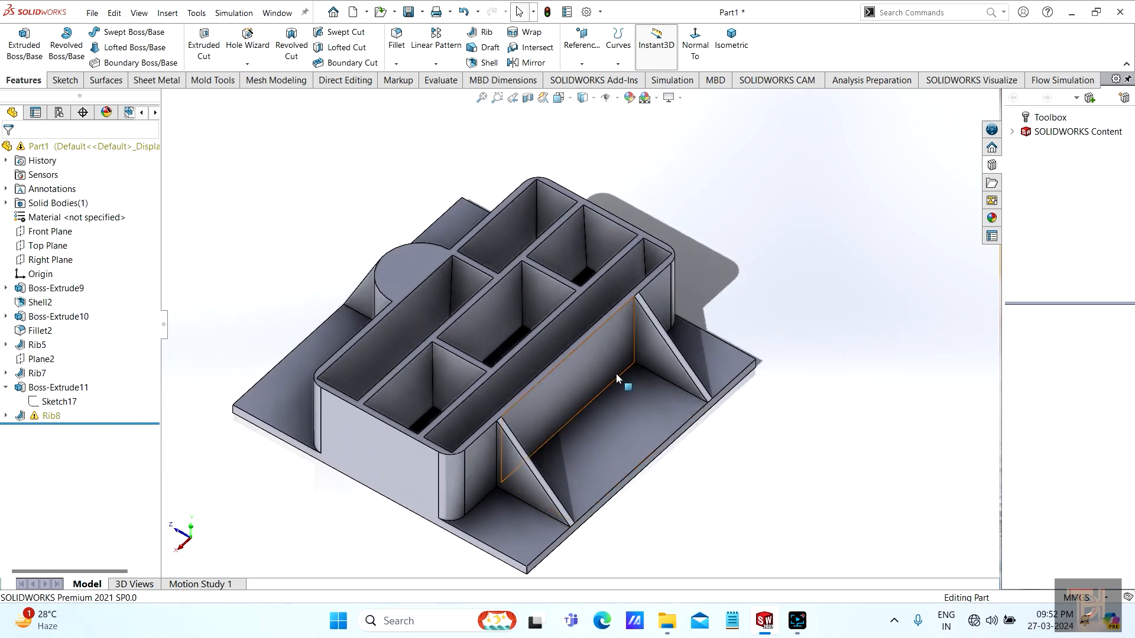